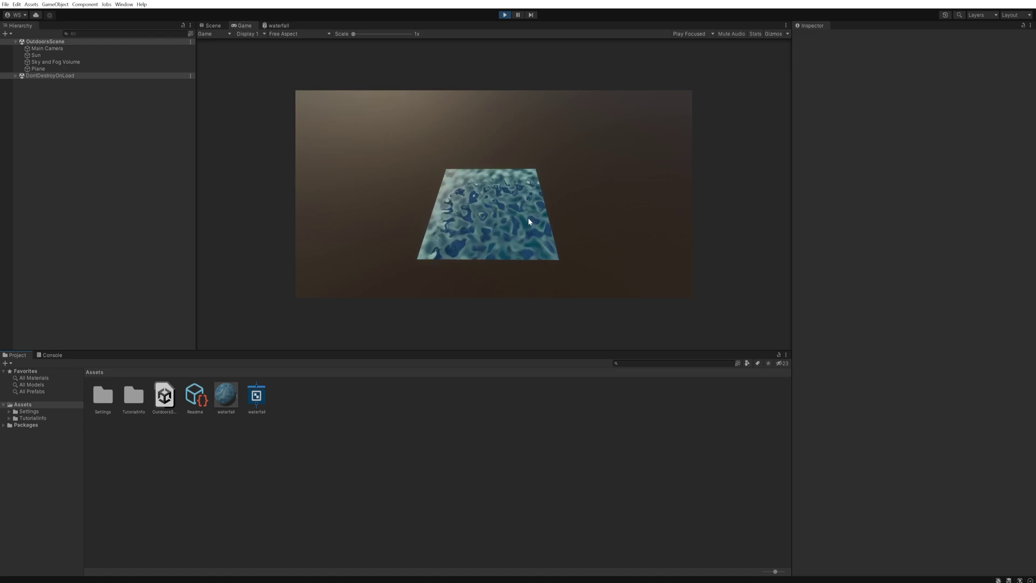
Step: Exit play mode and shift the waterfall shader graph view slightly sideways
{"action": "key", "text": "ctrl+p"}
{"action": "middle_click_drag", "start_coordinate": [474, 282], "coordinate": [528, 280]}
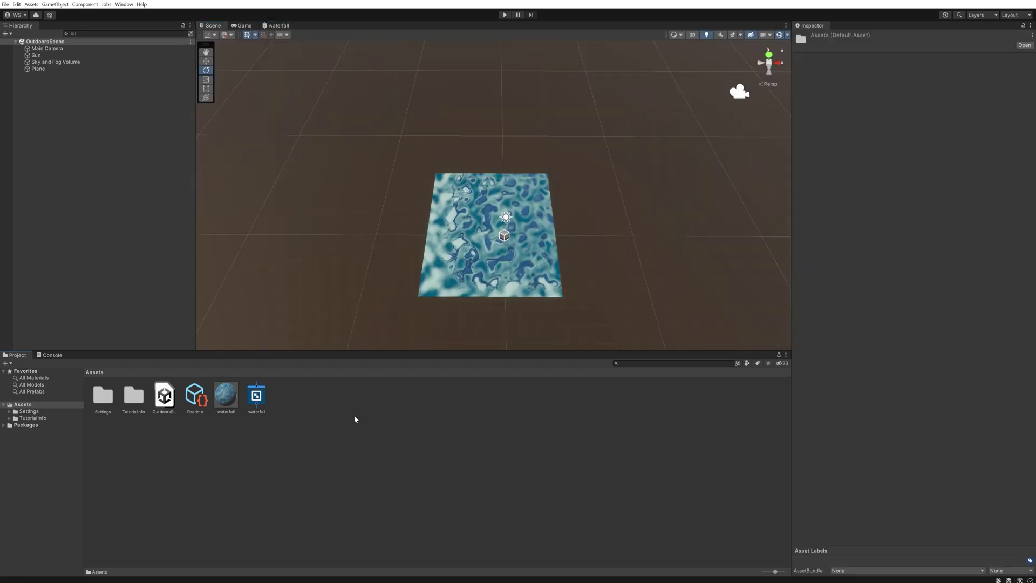
Step: Create an HDRP Lit Shader Graph asset in Assets named WaterShader and open it
{"action": "right_click", "coordinate": [355, 416]}
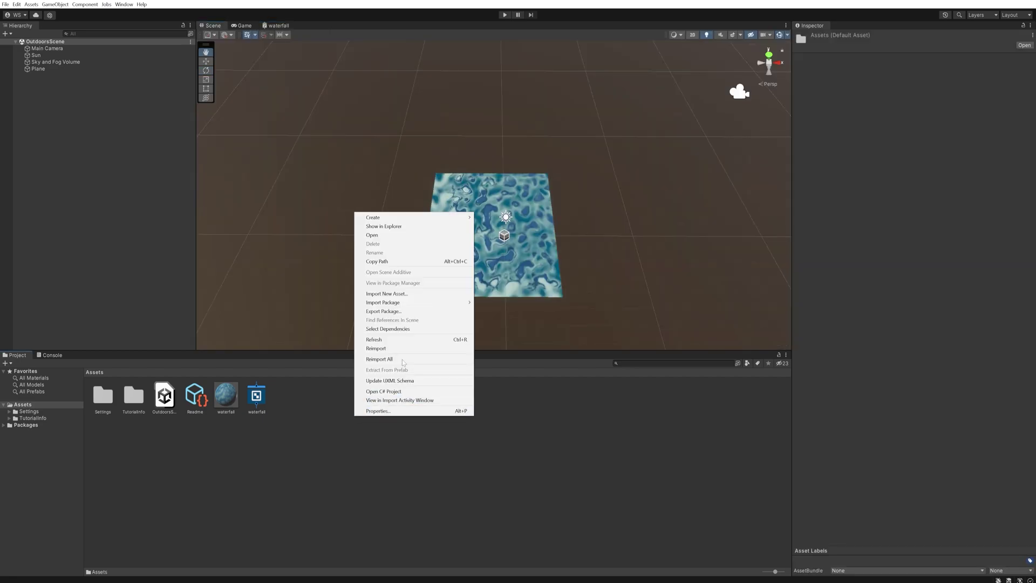
{"action": "mouse_move", "coordinate": [470, 221]}
{"action": "mouse_move", "coordinate": [528, 239]}
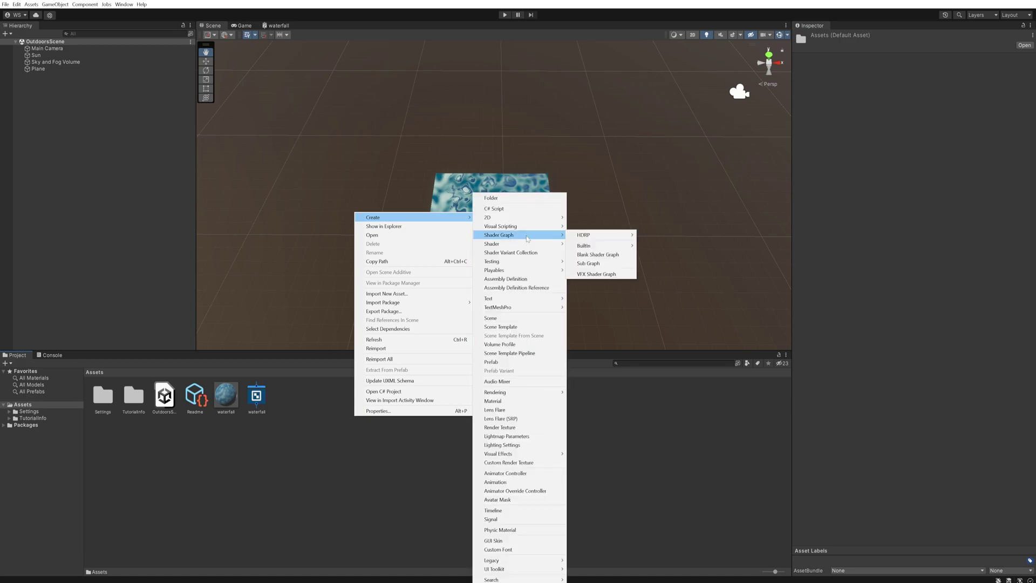
{"action": "mouse_move", "coordinate": [577, 238]}
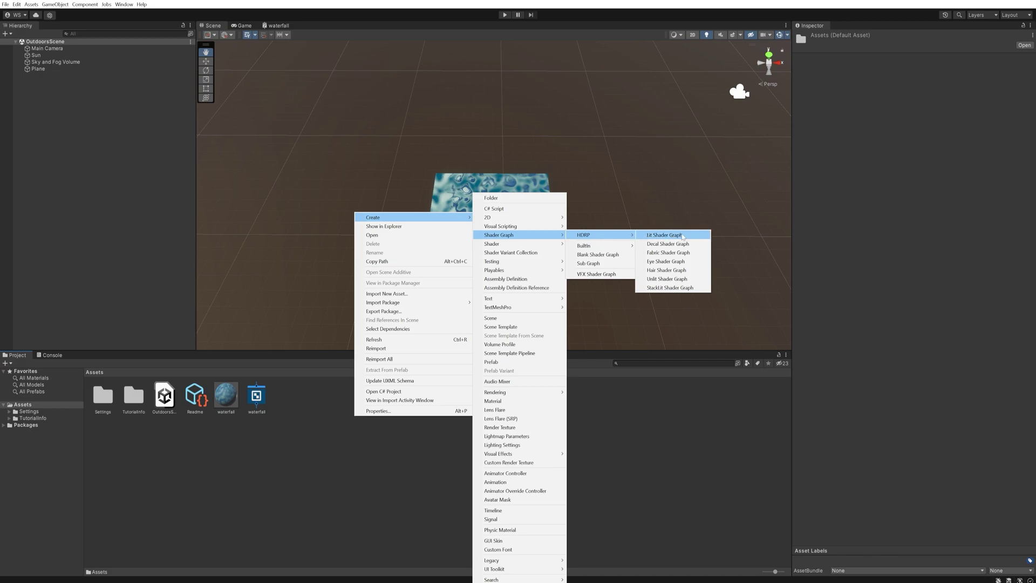
{"action": "left_click", "coordinate": [664, 235]}
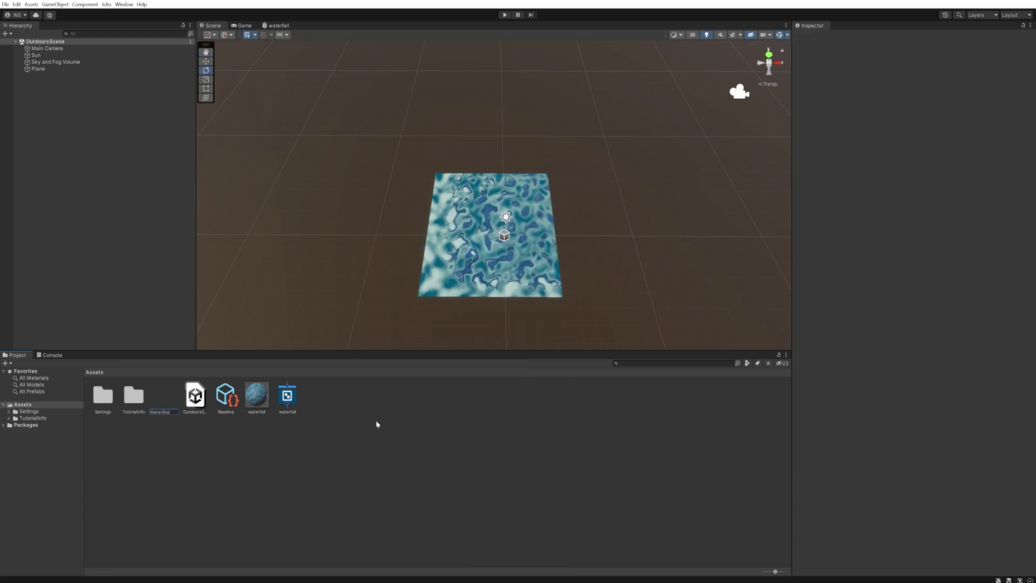
{"action": "key", "text": "Return"}
{"action": "double_click", "coordinate": [288, 399]}
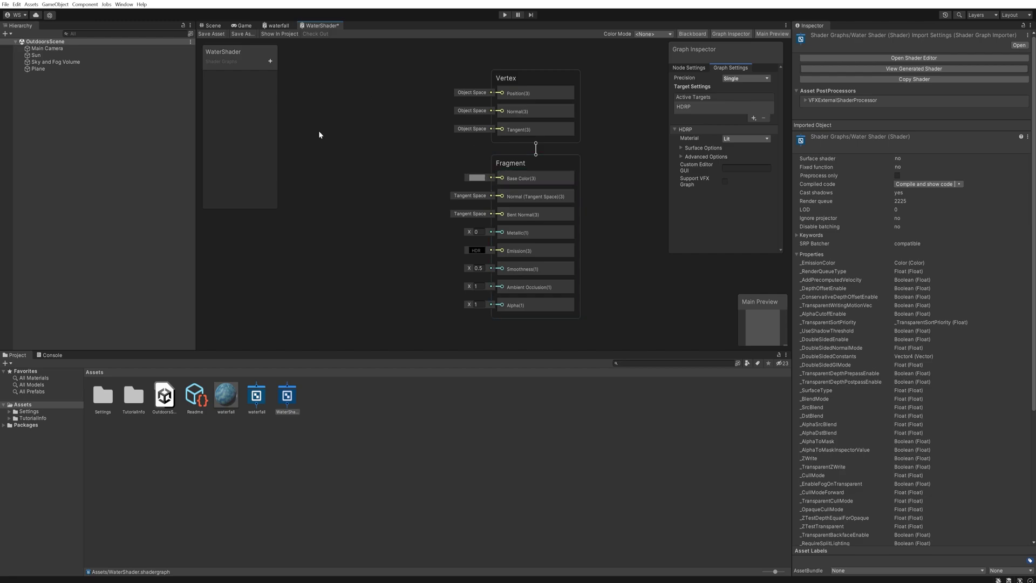
Step: Add a Gradient Noise node and place a duplicate directly below it
{"action": "middle_click_drag", "start_coordinate": [394, 165], "coordinate": [464, 167]}
{"action": "scroll", "coordinate": [464, 176], "scroll_direction": "down", "scroll_amount": 1}
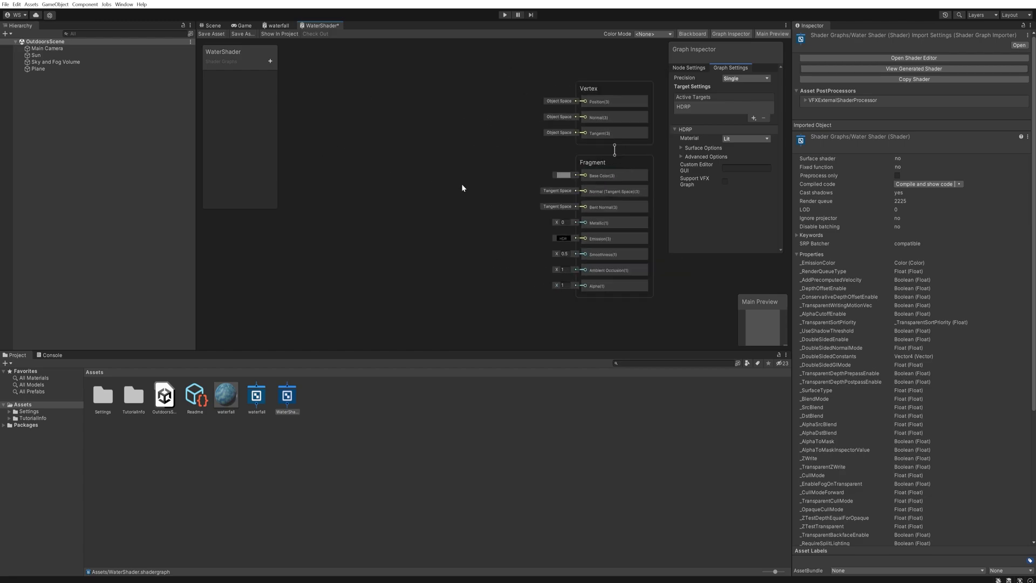
{"action": "middle_click_drag", "start_coordinate": [438, 185], "coordinate": [423, 189]}
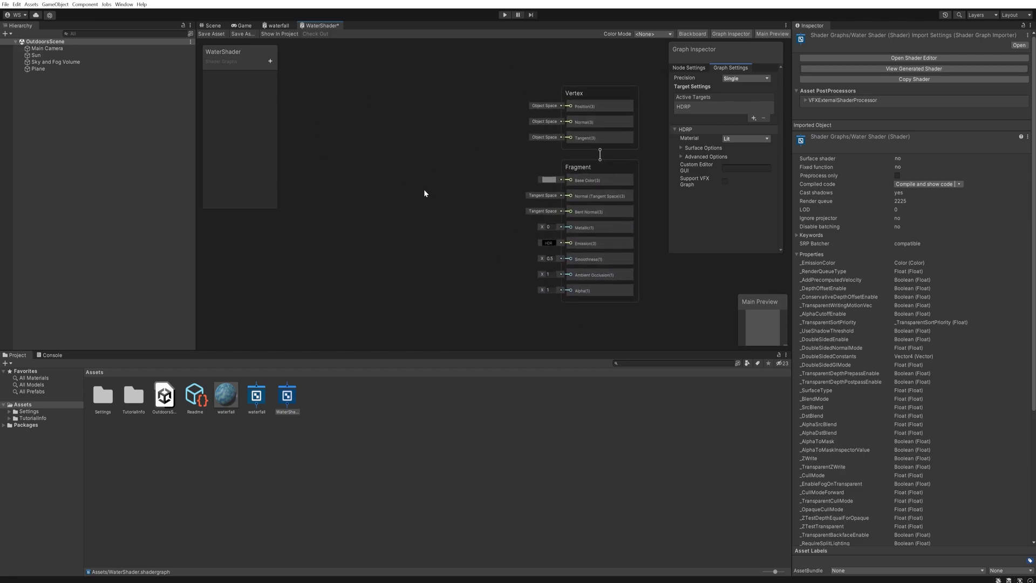
{"action": "key", "text": "space"}
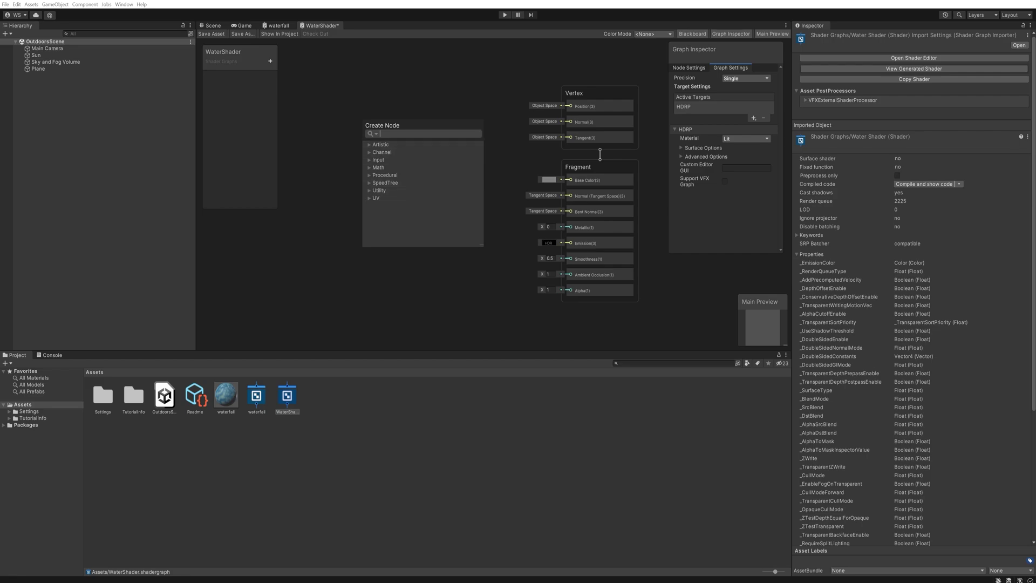
{"action": "type", "text": "gra"}
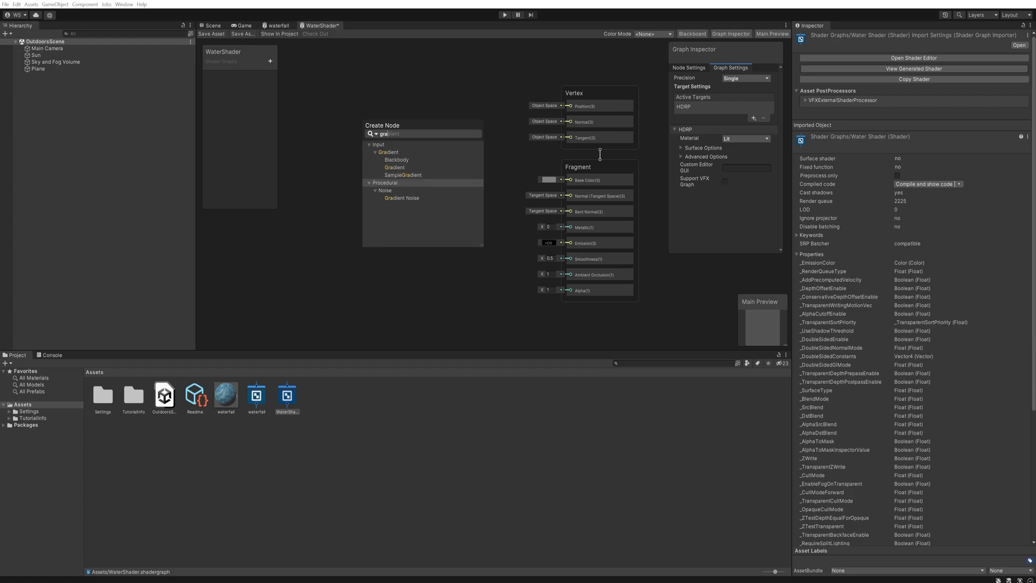
{"action": "key", "text": "Down"}
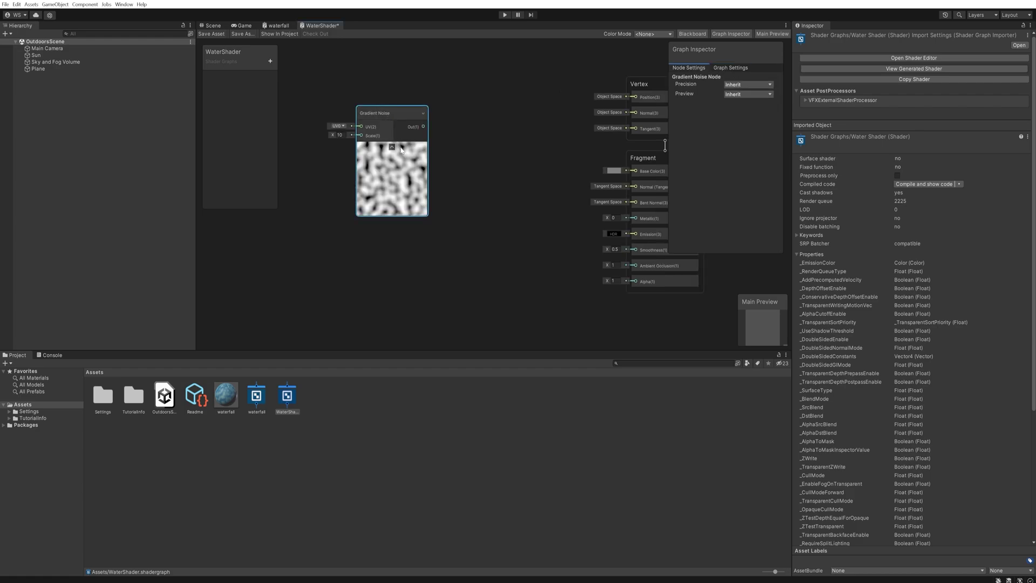
{"action": "key", "text": "ctrl+d"}
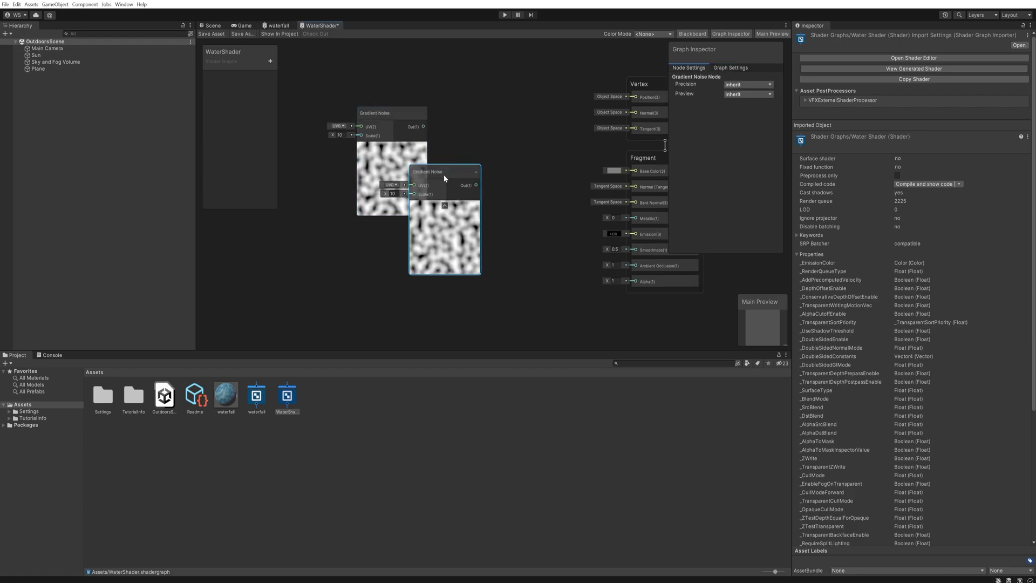
{"action": "left_click_drag", "start_coordinate": [444, 178], "coordinate": [390, 241]}
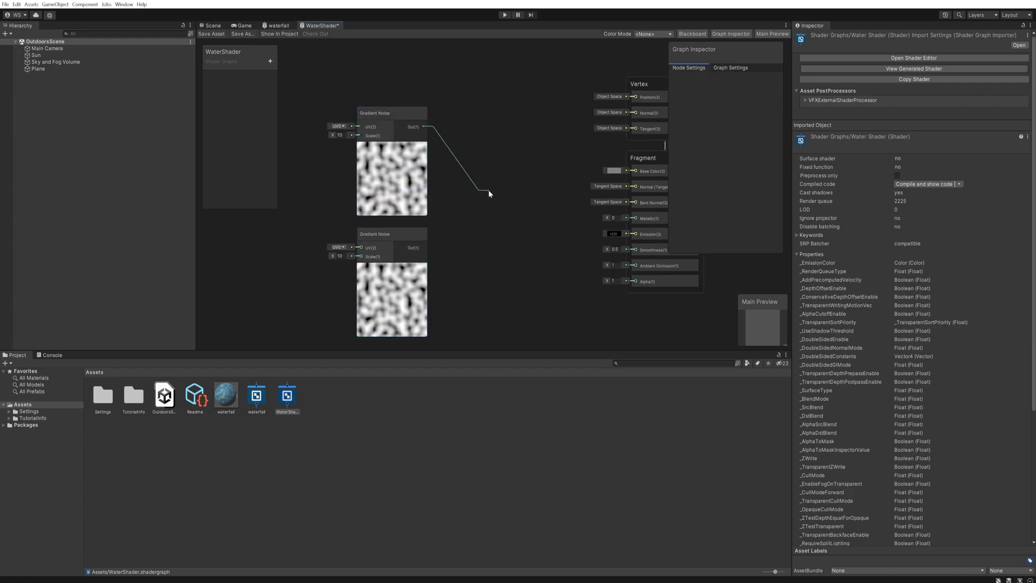
Step: Add a Multiply node taking the upper noise in A and the lower noise in B
{"action": "left_click_drag", "start_coordinate": [490, 193], "coordinate": [490, 194]}
{"action": "type", "text": "mut"}
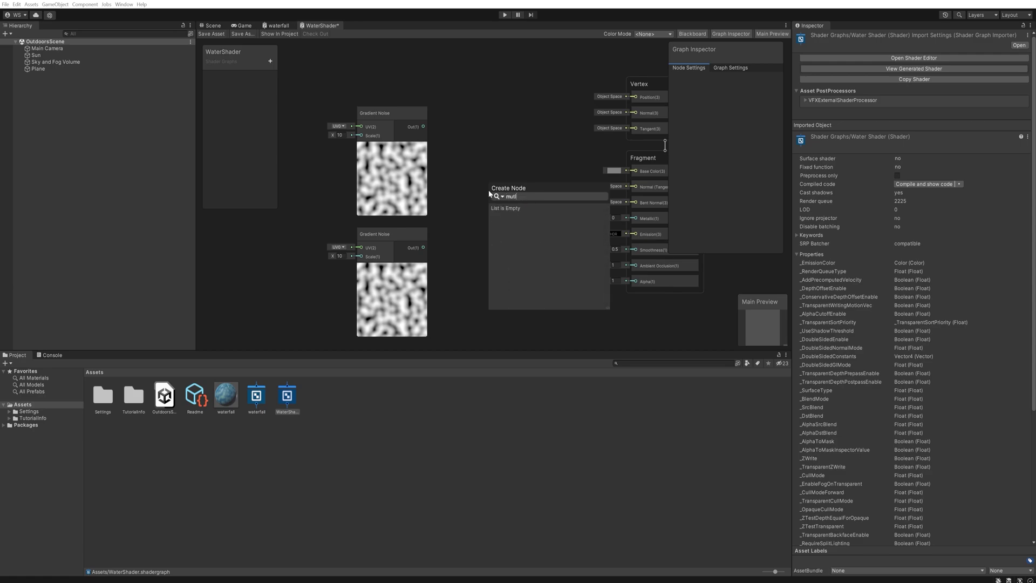
{"action": "key", "text": "Return"}
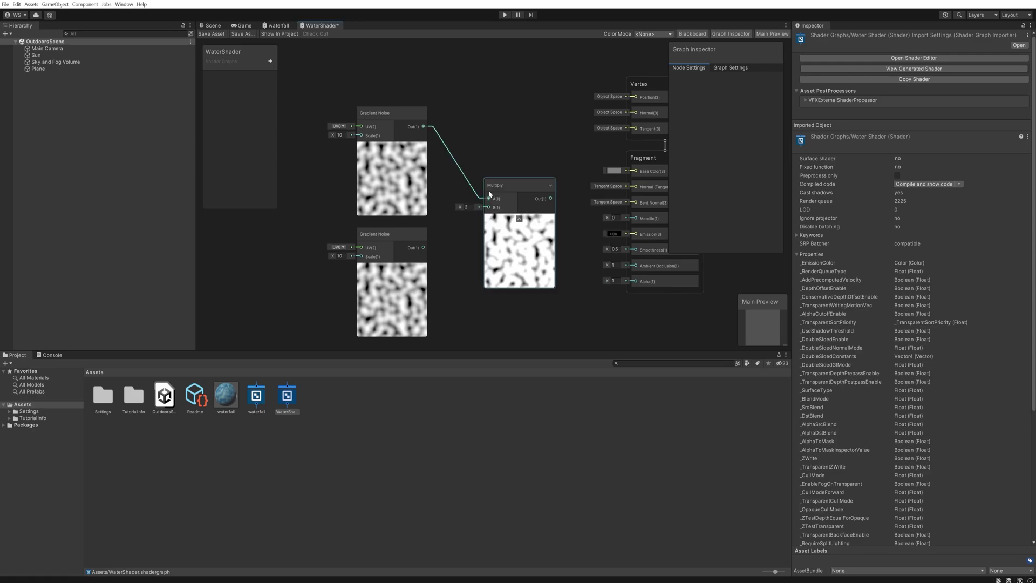
{"action": "left_click_drag", "start_coordinate": [499, 190], "coordinate": [484, 163]}
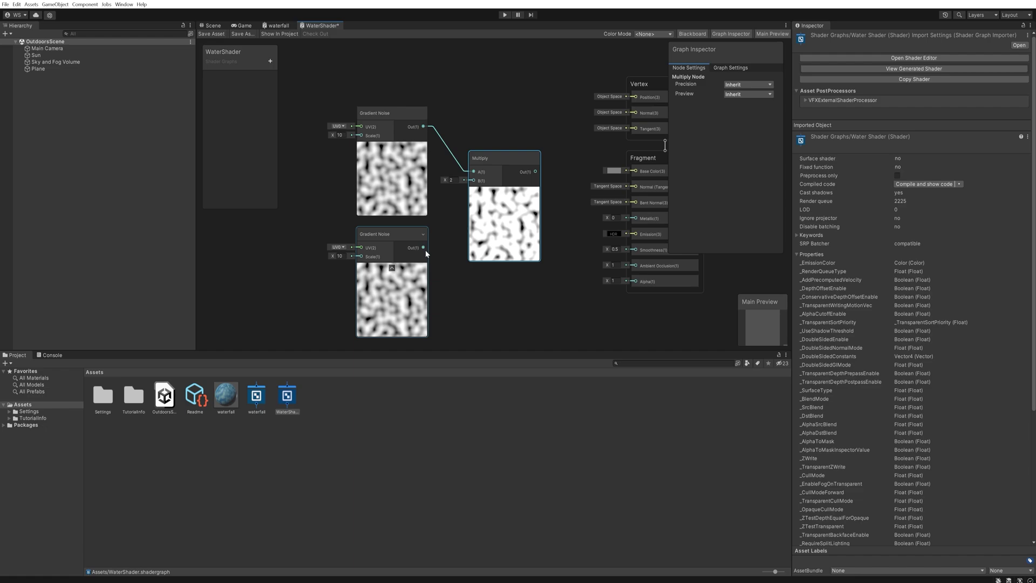
{"action": "left_click_drag", "start_coordinate": [424, 247], "coordinate": [473, 181]}
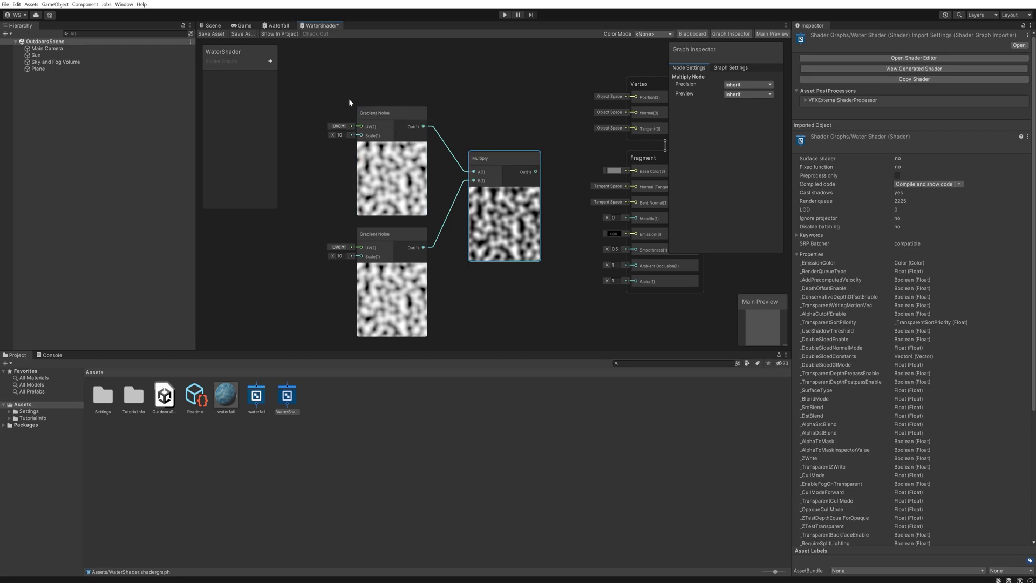
{"action": "middle_click_drag", "start_coordinate": [327, 99], "coordinate": [390, 104]}
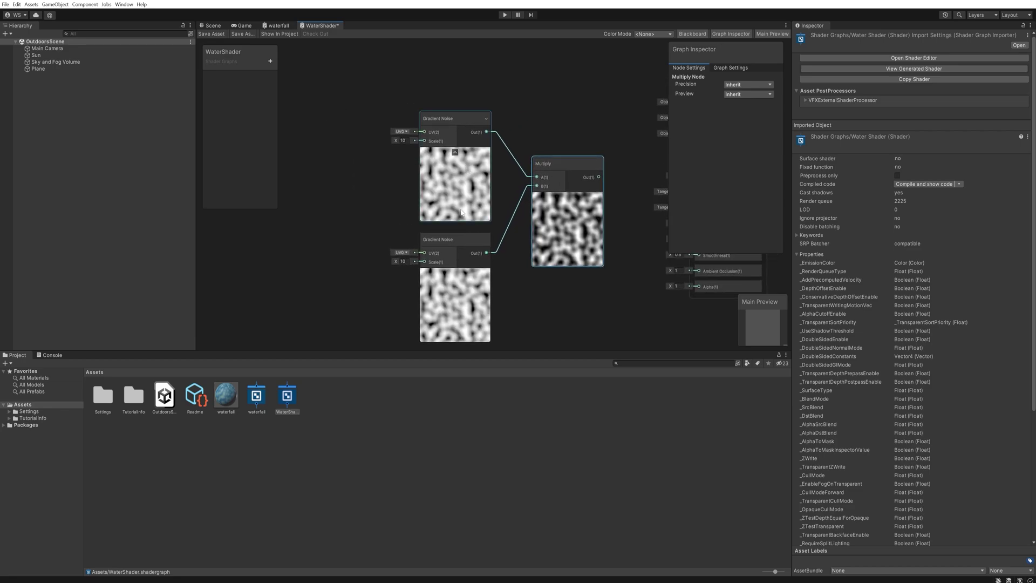
{"action": "left_click", "coordinate": [456, 120]}
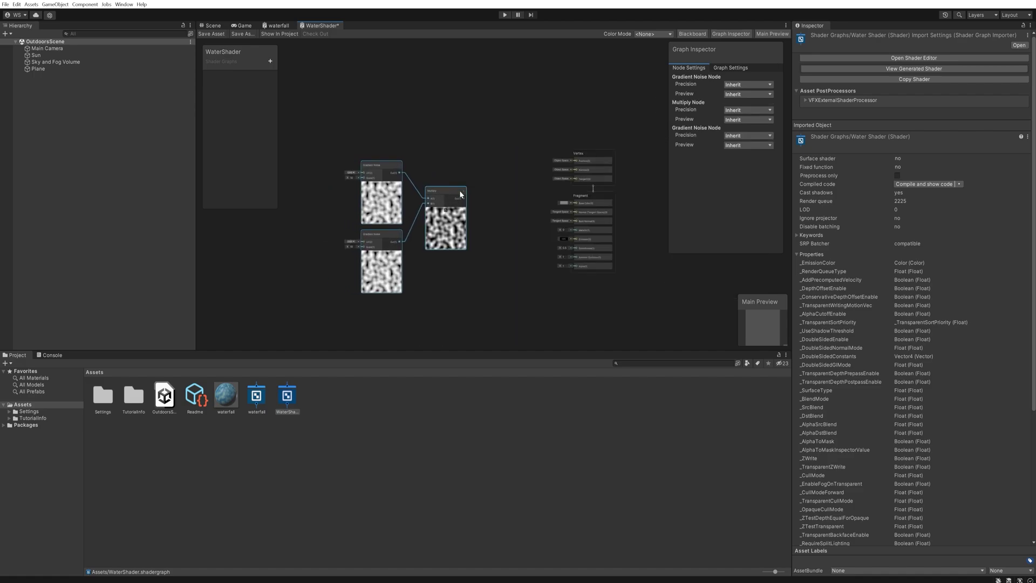
{"action": "mouse_move", "coordinate": [409, 185]}
{"action": "middle_mouse_down"}
{"action": "mouse_move", "coordinate": [512, 150]}
{"action": "mouse_move", "coordinate": [401, 180]}
{"action": "middle_mouse_up"}
{"action": "left_click", "coordinate": [401, 180]}
{"action": "scroll", "coordinate": [339, 191], "scroll_direction": "up", "scroll_amount": 2}
{"action": "middle_click_drag", "start_coordinate": [339, 190], "coordinate": [381, 202]}
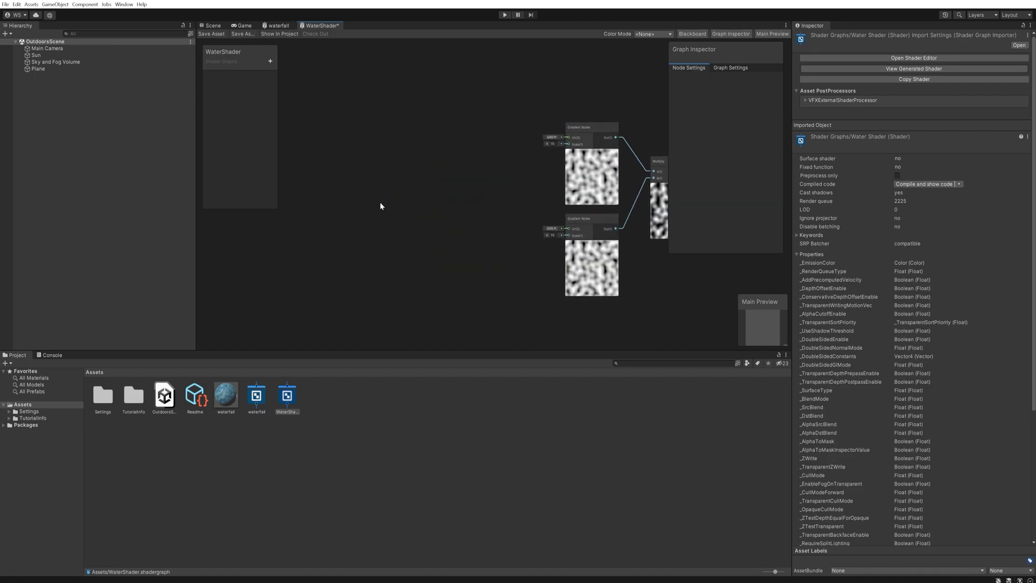
Step: Add a Time node to the upper left of the graph
{"action": "key", "text": "space"}
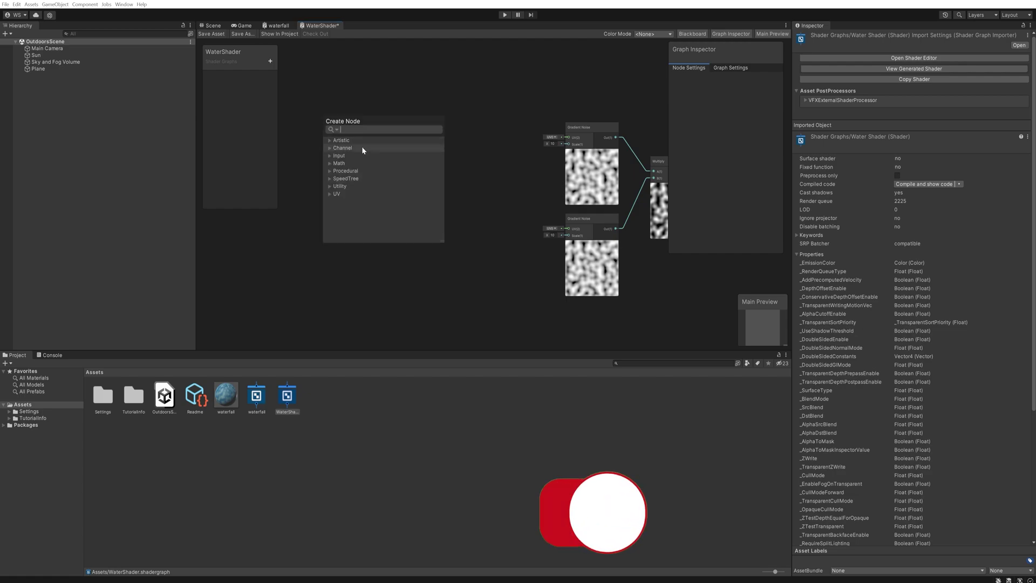
{"action": "type", "text": "time"}
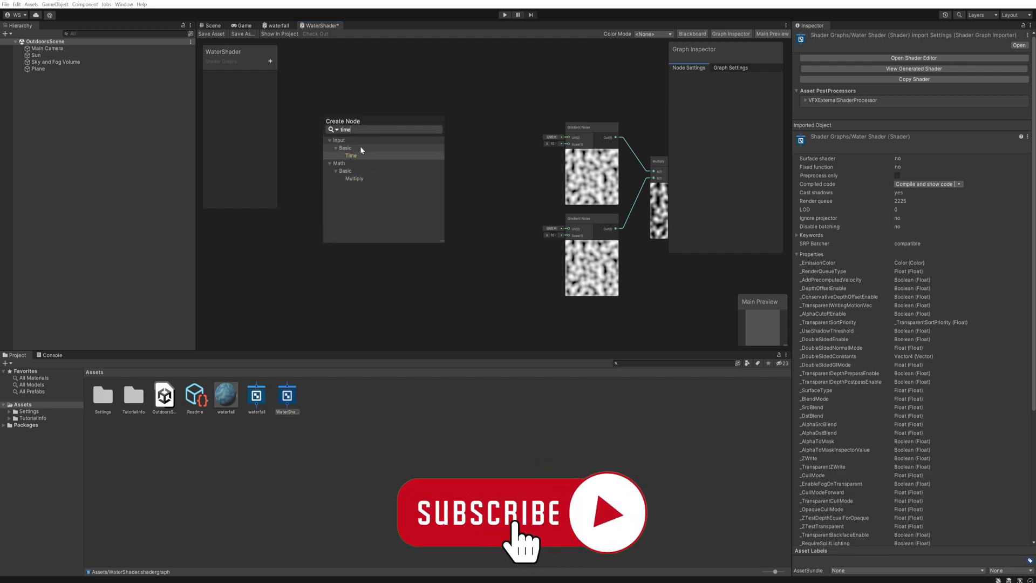
{"action": "key", "text": "Return"}
{"action": "left_click_drag", "start_coordinate": [339, 204], "coordinate": [312, 130]}
Step: Place a Tiling And Offset node beside each Gradient Noise node
{"action": "key", "text": "space"}
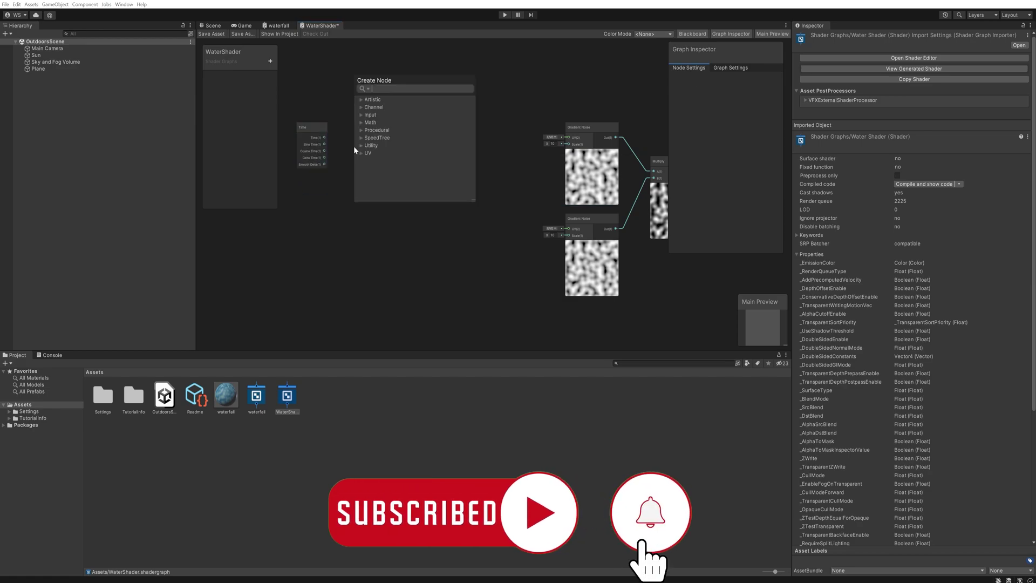
{"action": "type", "text": "off"}
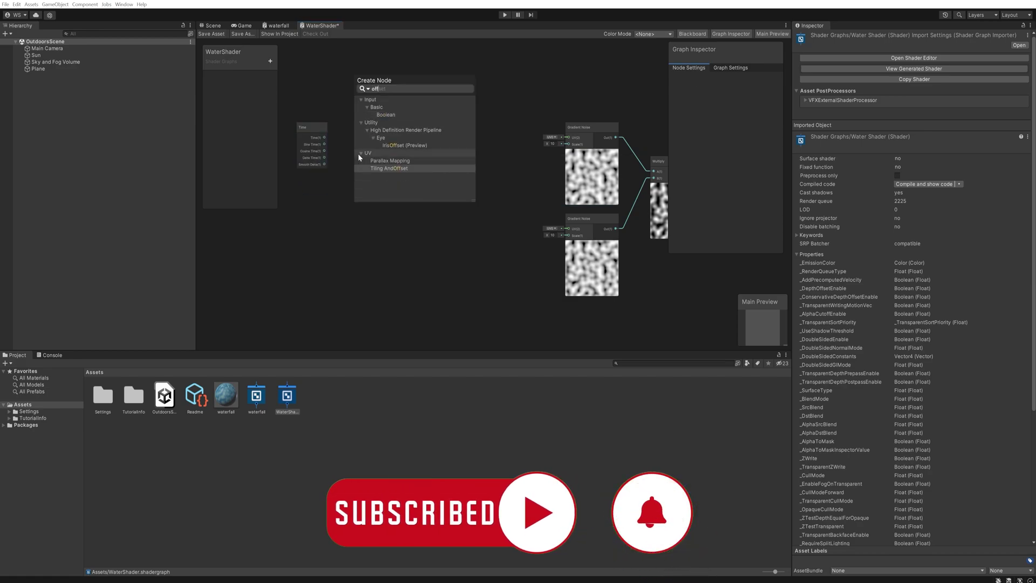
{"action": "left_click", "coordinate": [385, 168]}
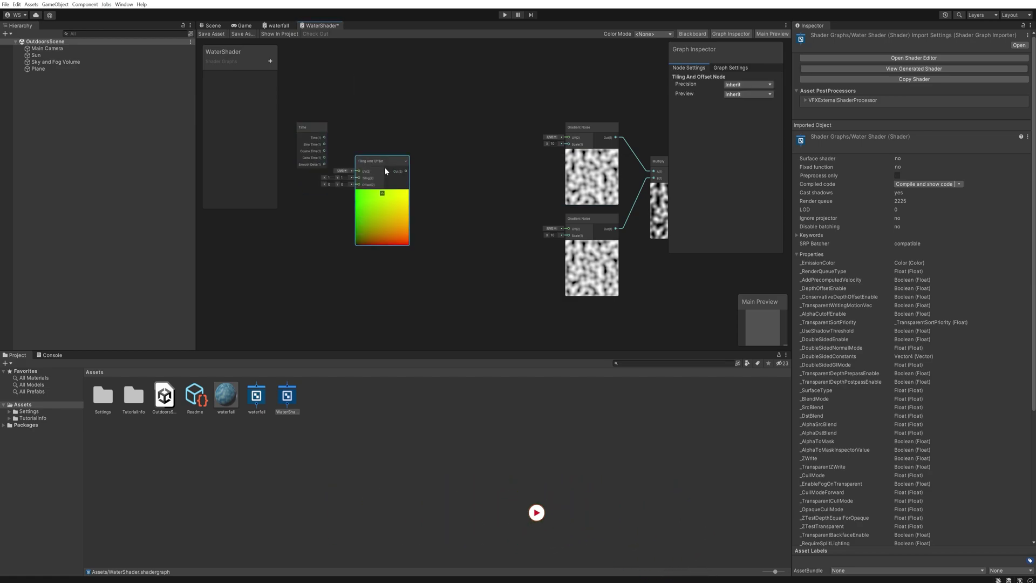
{"action": "left_click_drag", "start_coordinate": [384, 167], "coordinate": [570, 138]}
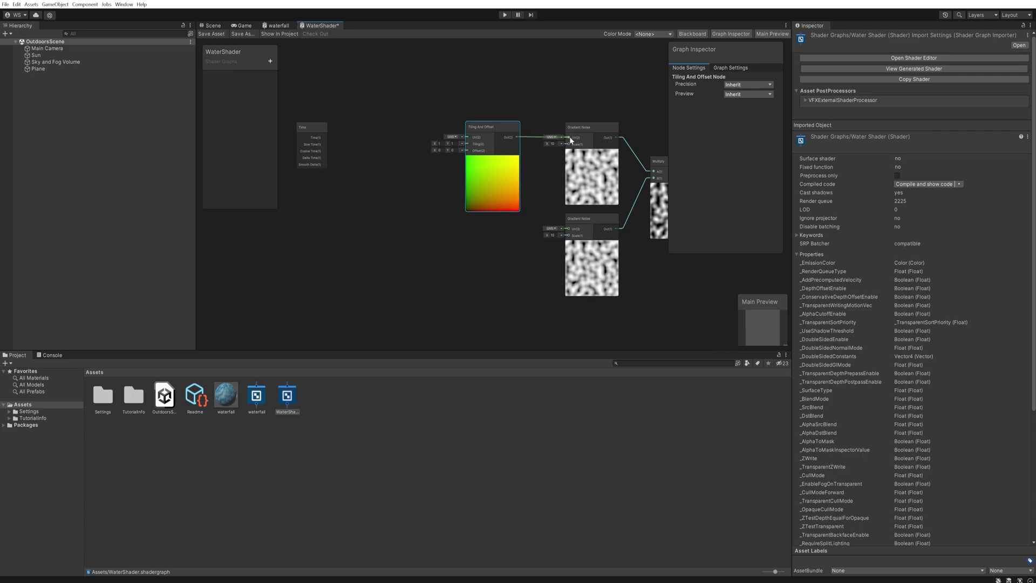
{"action": "key", "text": "ctrl+d"}
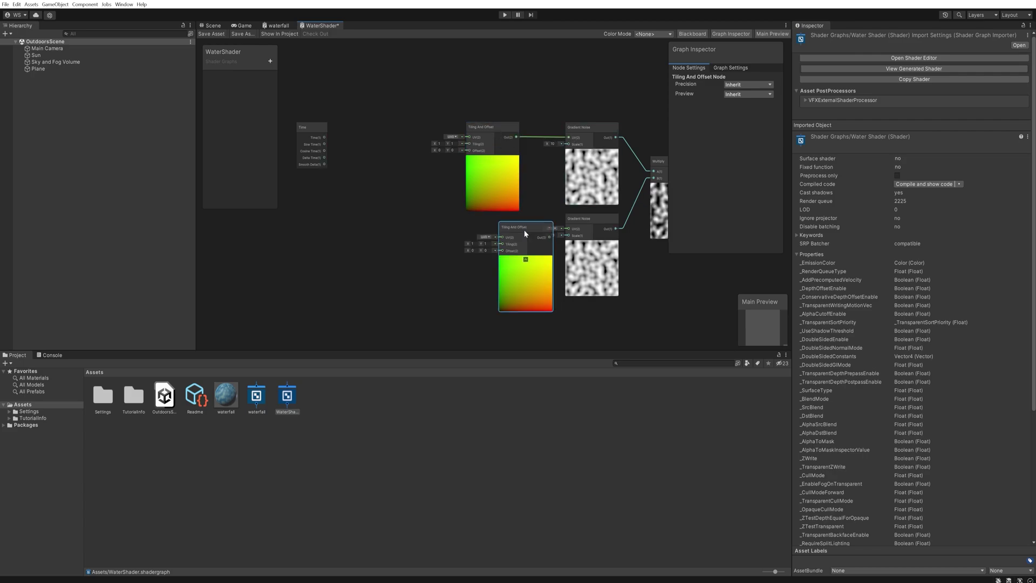
{"action": "left_click_drag", "start_coordinate": [523, 230], "coordinate": [487, 226]}
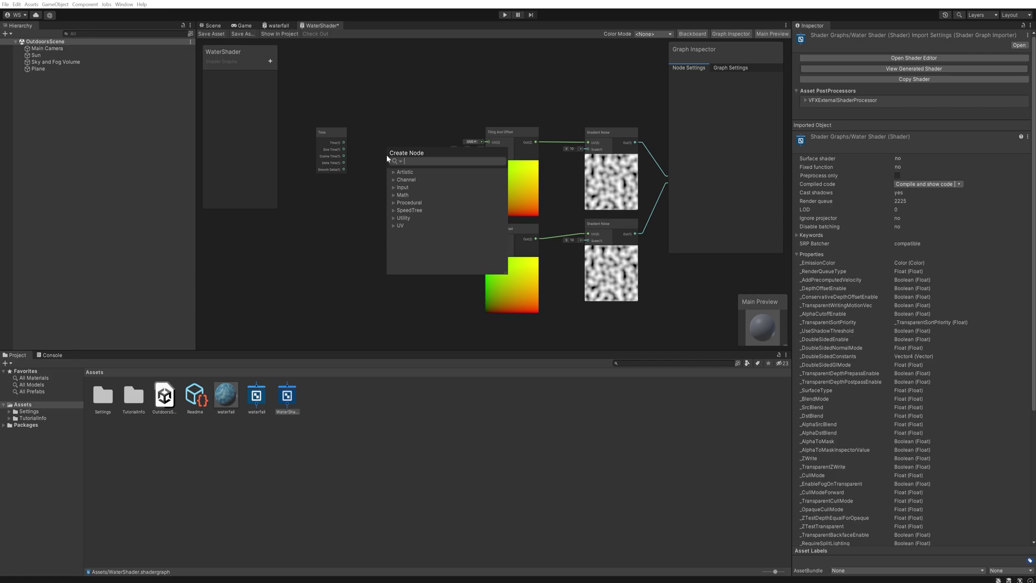
Step: Add a Vector 2 fed by Time and wire it into the upper Tiling And Offset's Offset
{"action": "type", "text": "vec"}
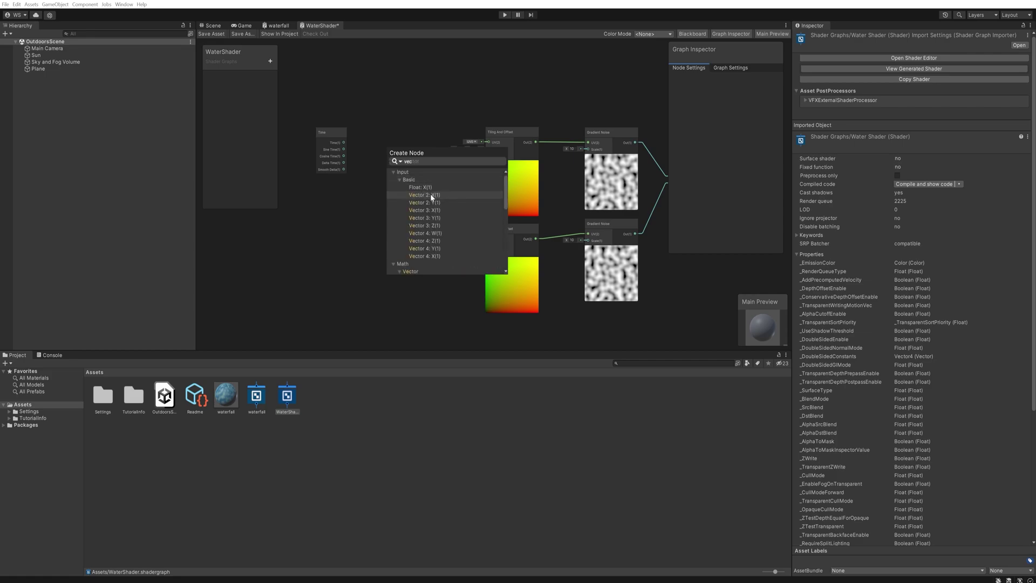
{"action": "left_click", "coordinate": [432, 196]}
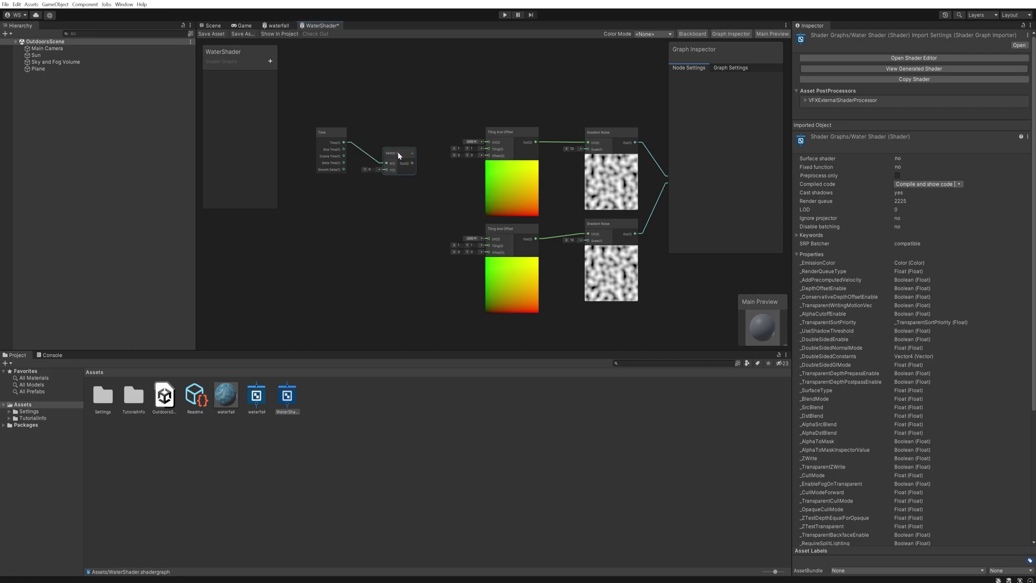
{"action": "left_click_drag", "start_coordinate": [400, 155], "coordinate": [404, 144]}
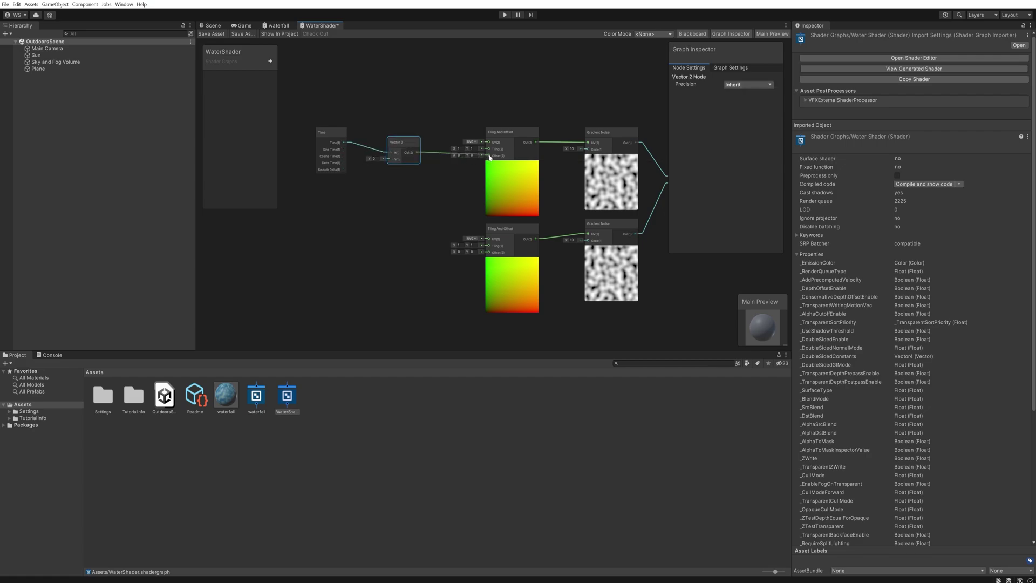
{"action": "left_click_drag", "start_coordinate": [489, 157], "coordinate": [489, 156]}
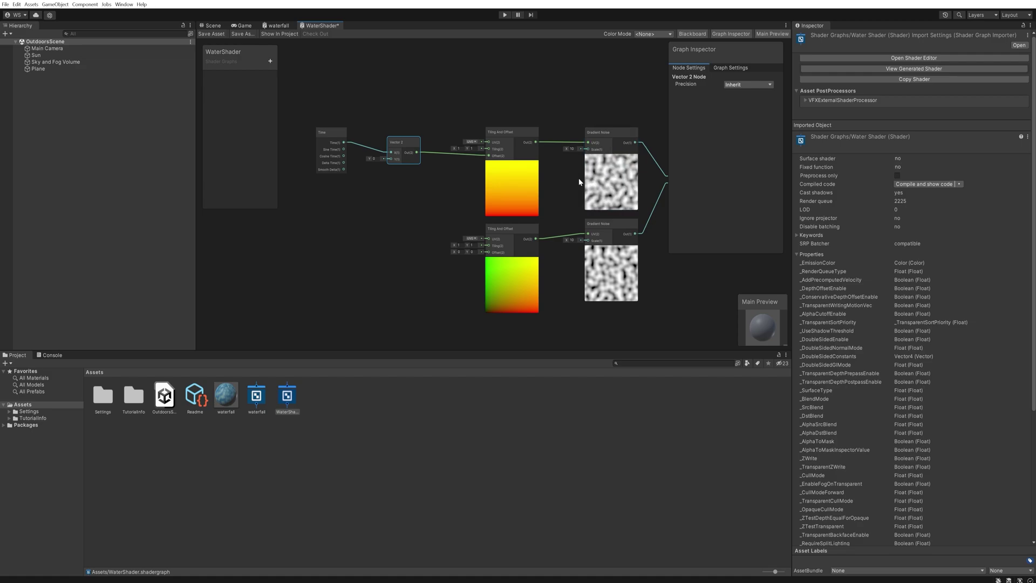
Step: Route Vector 2 through a One Minus node into the lower Tiling And Offset's offset
{"action": "left_click_drag", "start_coordinate": [405, 142], "coordinate": [414, 193]}
{"action": "type", "text": "inver"}
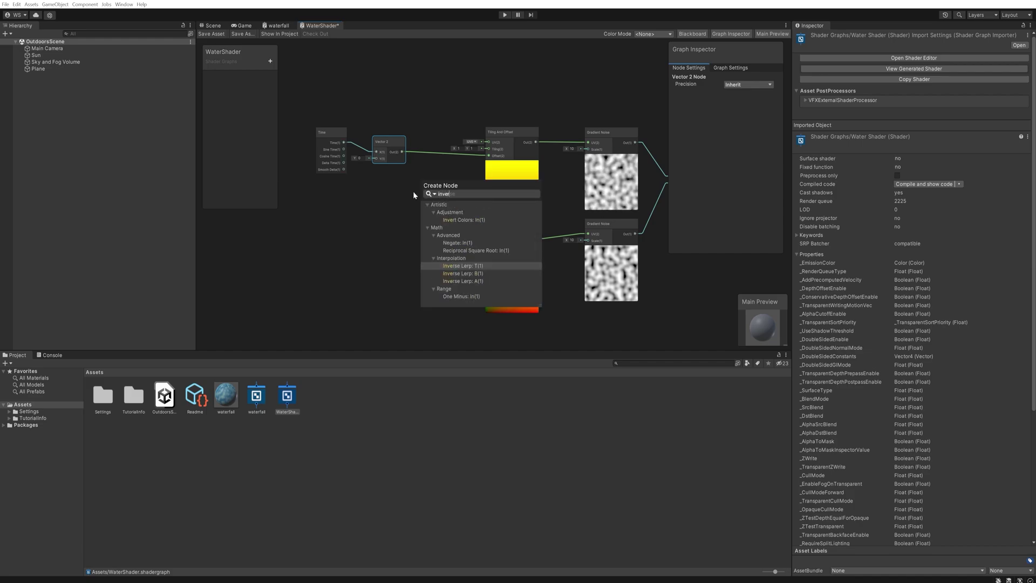
{"action": "left_click", "coordinate": [468, 295]}
{"action": "left_click_drag", "start_coordinate": [438, 186], "coordinate": [415, 195]}
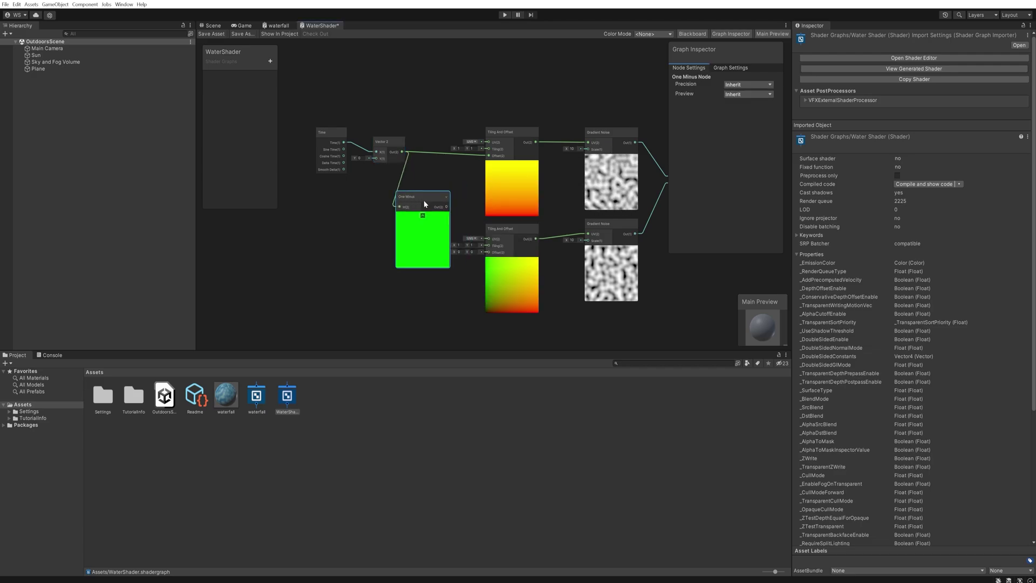
{"action": "left_click_drag", "start_coordinate": [458, 237], "coordinate": [489, 252]}
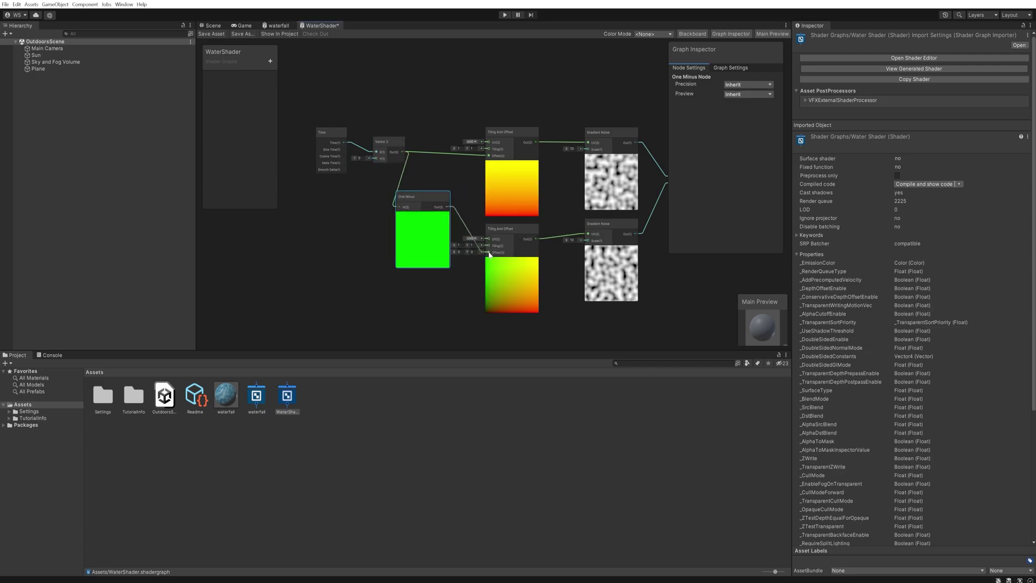
{"action": "middle_click_drag", "start_coordinate": [626, 271], "coordinate": [452, 279]}
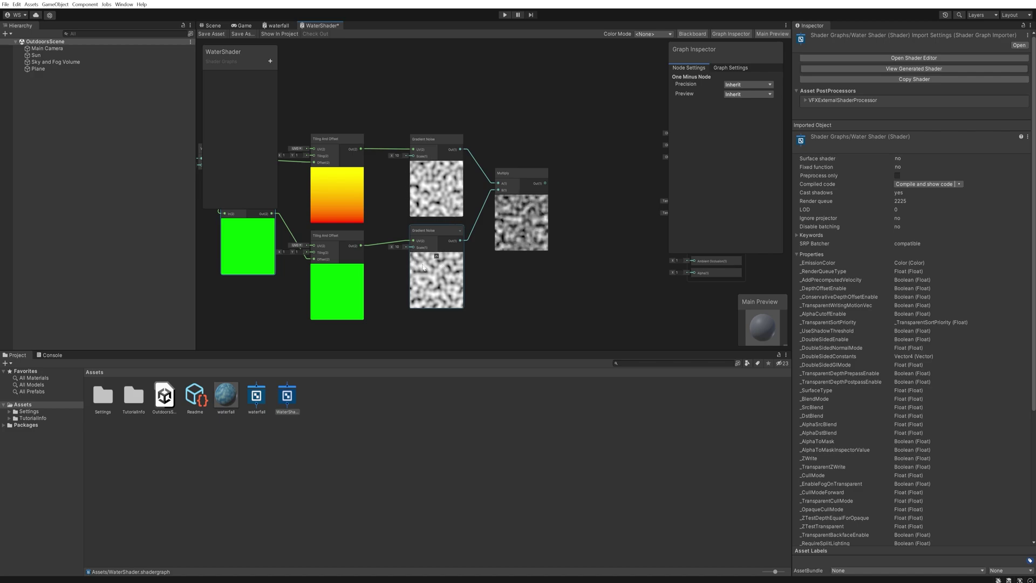
Step: Add a Sample Gradient node near the master stack, with Multiply's output driving its Time input
{"action": "middle_click_drag", "start_coordinate": [560, 184], "coordinate": [438, 207]}
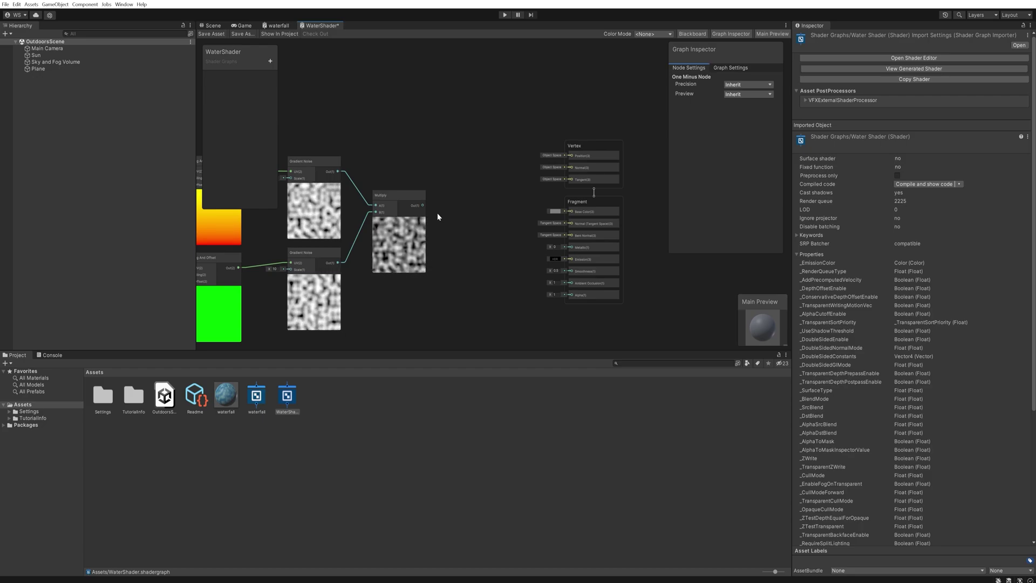
{"action": "key", "text": "space"}
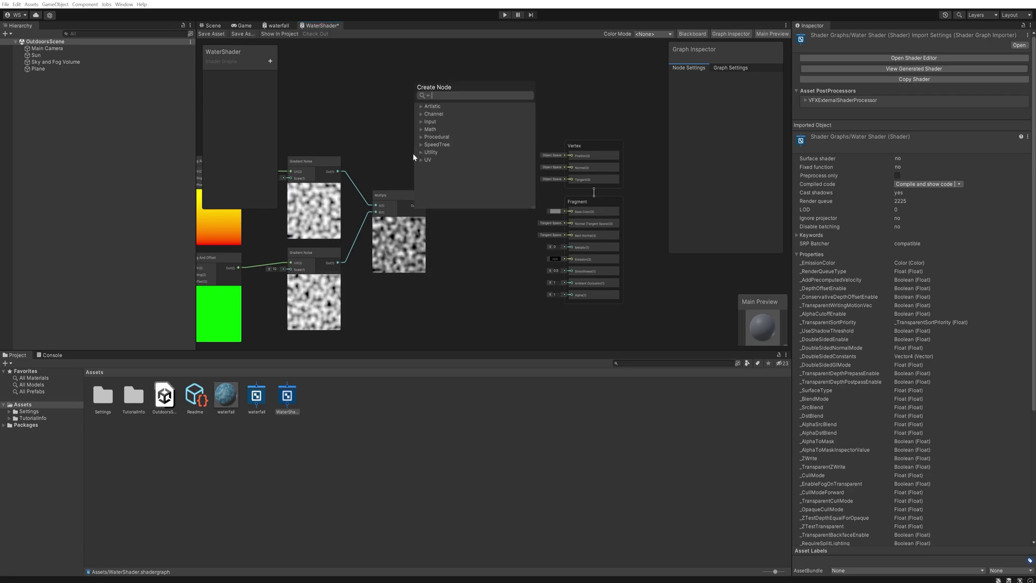
{"action": "type", "text": "gra"}
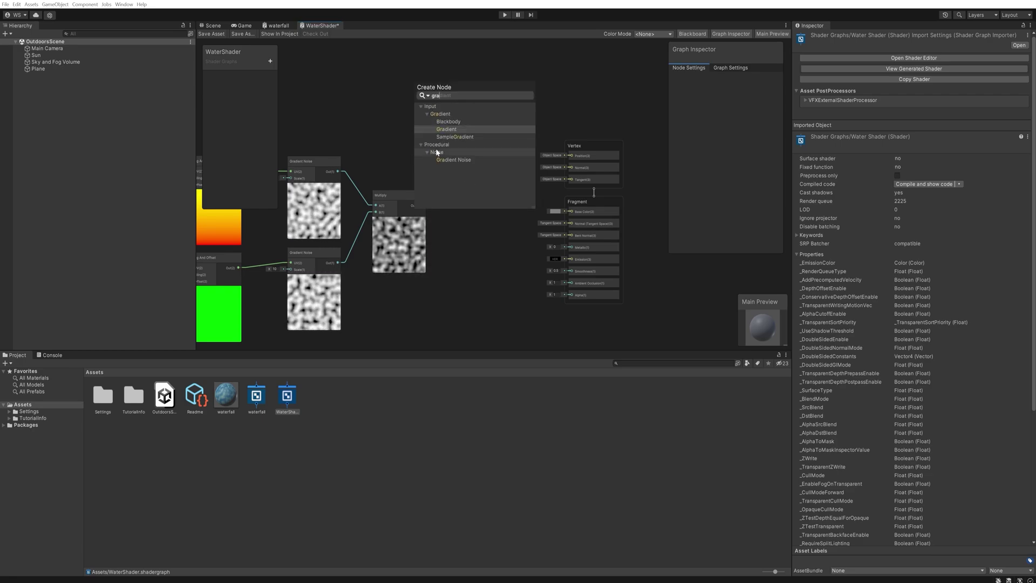
{"action": "left_click", "coordinate": [455, 137]}
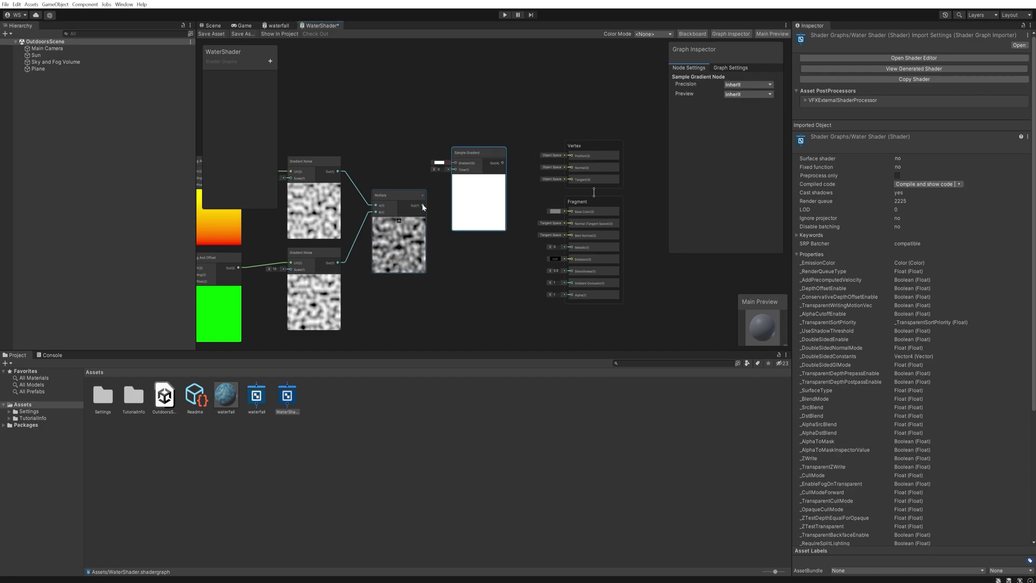
{"action": "left_click_drag", "start_coordinate": [458, 173], "coordinate": [458, 174]}
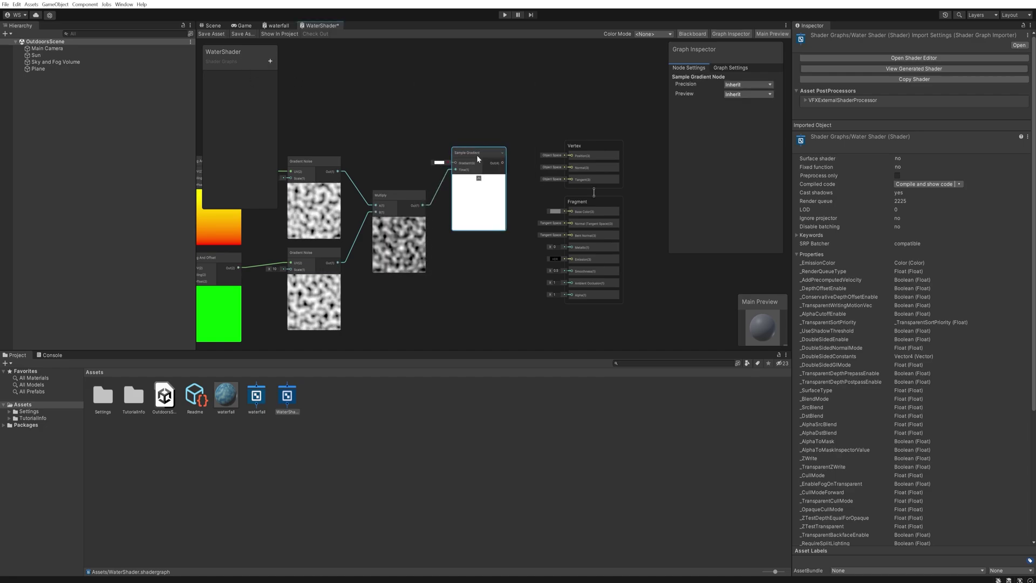
{"action": "left_click_drag", "start_coordinate": [468, 159], "coordinate": [467, 166]}
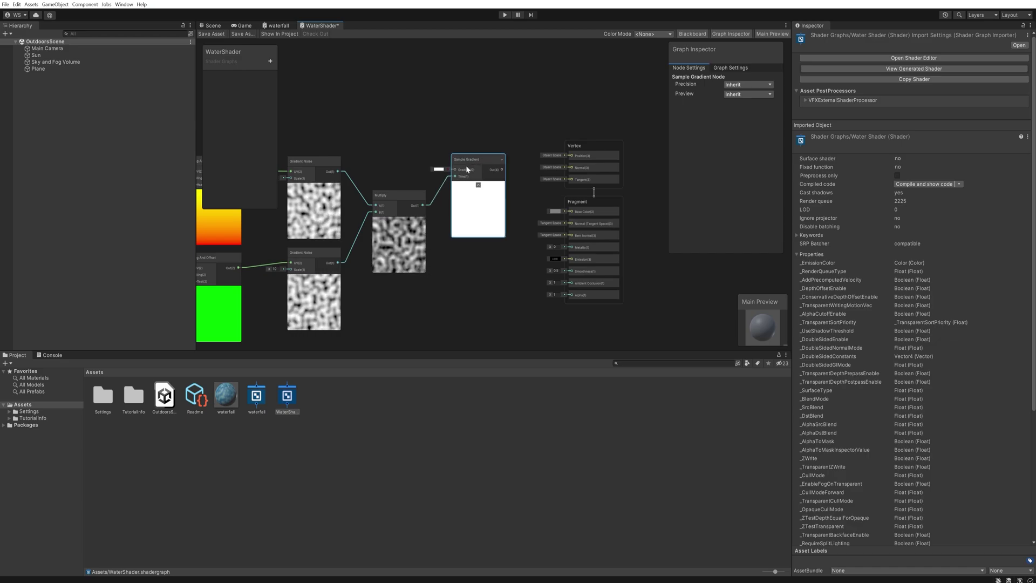
{"action": "left_click", "coordinate": [270, 61]}
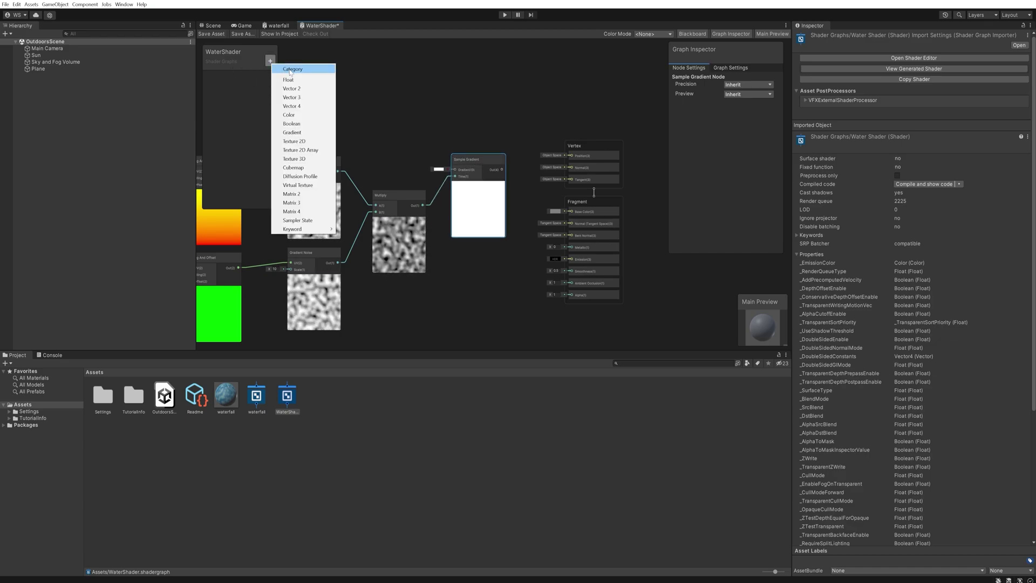
Step: Feed a cyan-preset Gradient property into Sample Gradient and wire its output to Base Color
{"action": "left_click", "coordinate": [304, 132]}
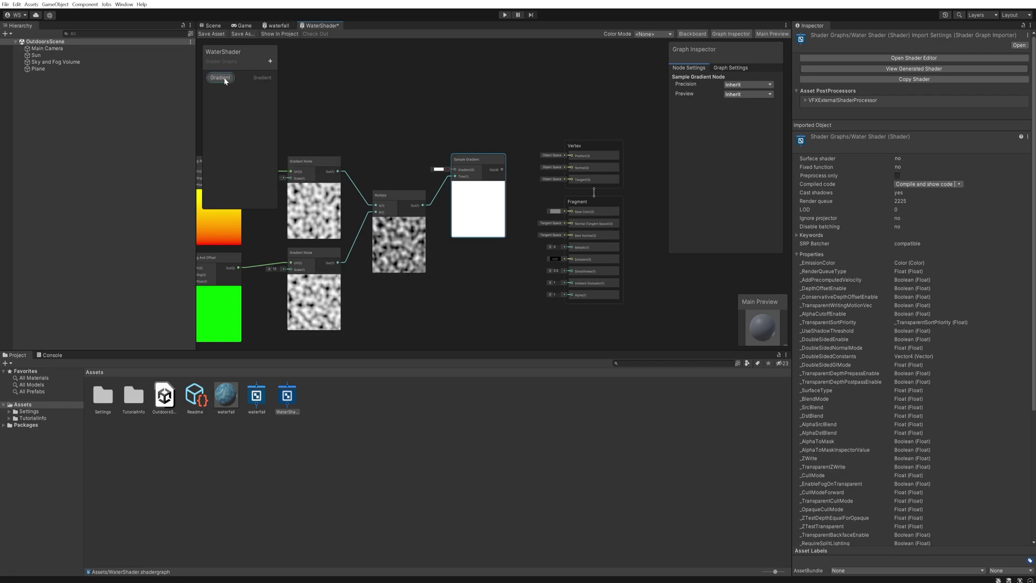
{"action": "left_click_drag", "start_coordinate": [225, 79], "coordinate": [415, 150]}
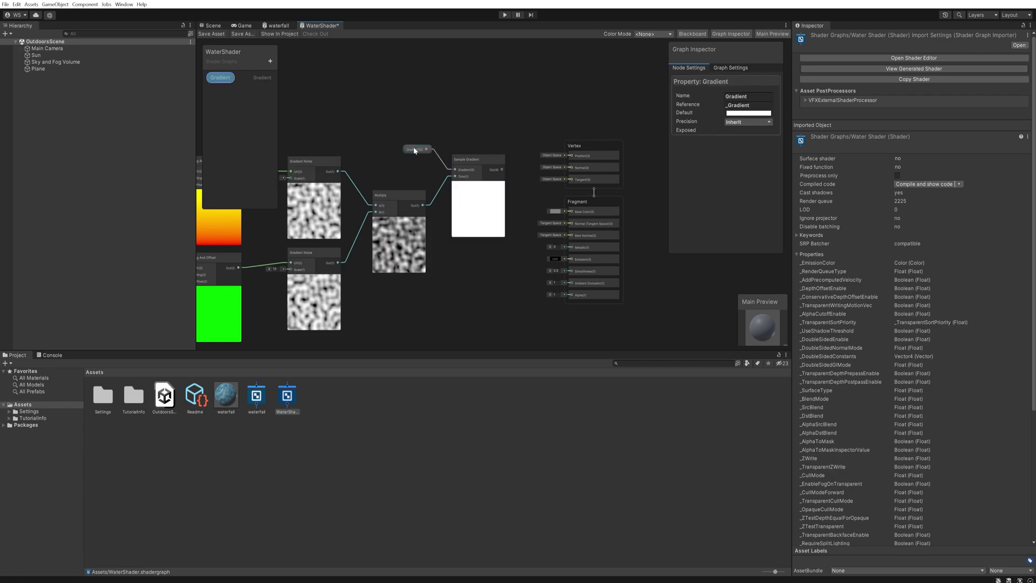
{"action": "left_click", "coordinate": [747, 114]}
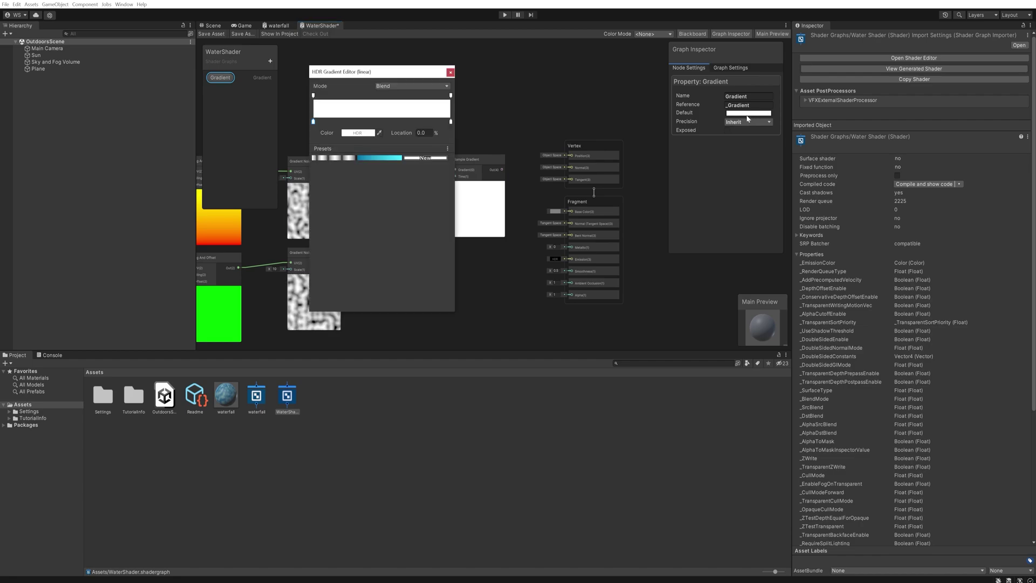
{"action": "left_click", "coordinate": [376, 158]}
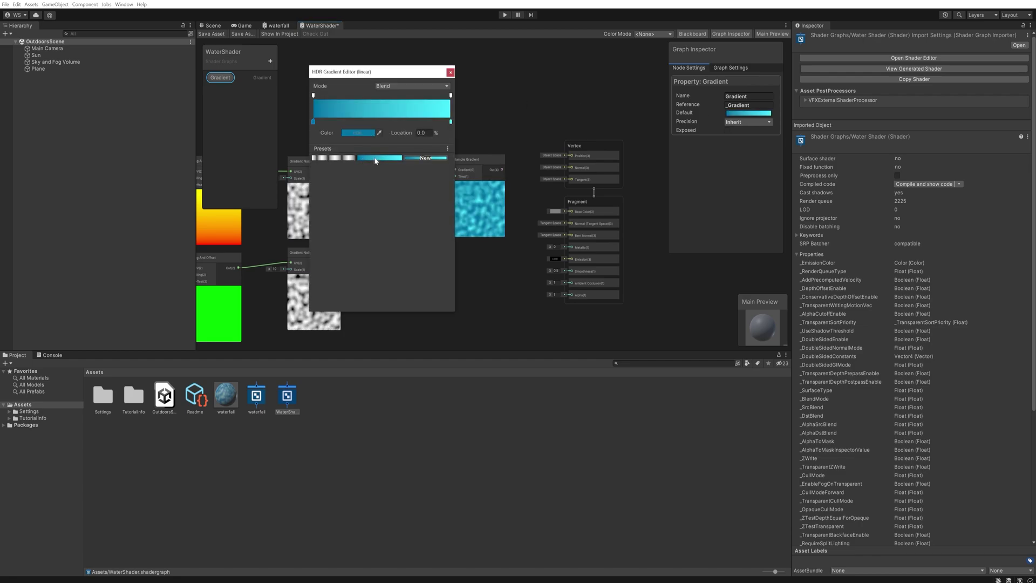
{"action": "left_click", "coordinate": [451, 72]}
{"action": "left_click_drag", "start_coordinate": [504, 166], "coordinate": [603, 170]}
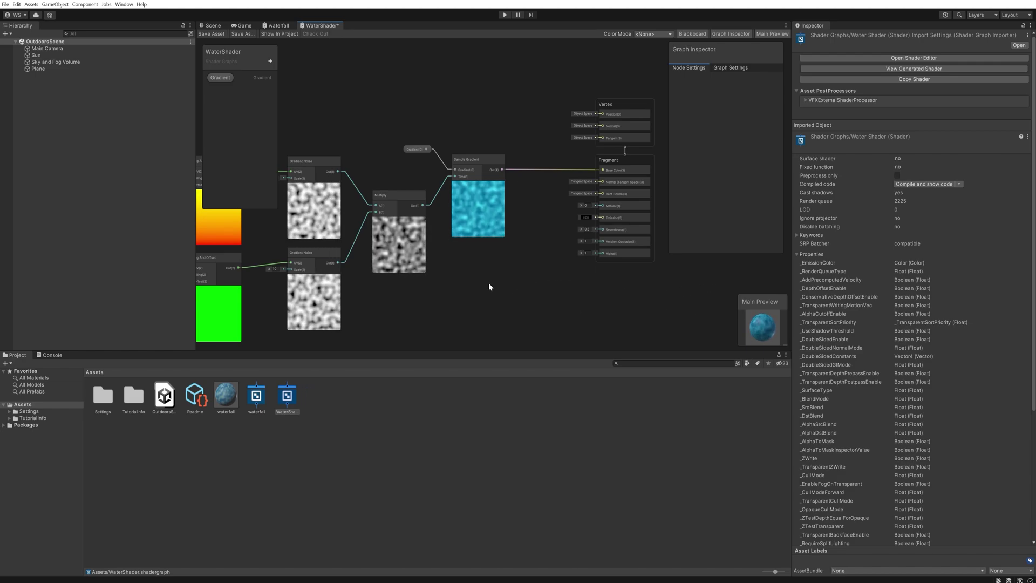
{"action": "middle_click_drag", "start_coordinate": [450, 293], "coordinate": [670, 258]}
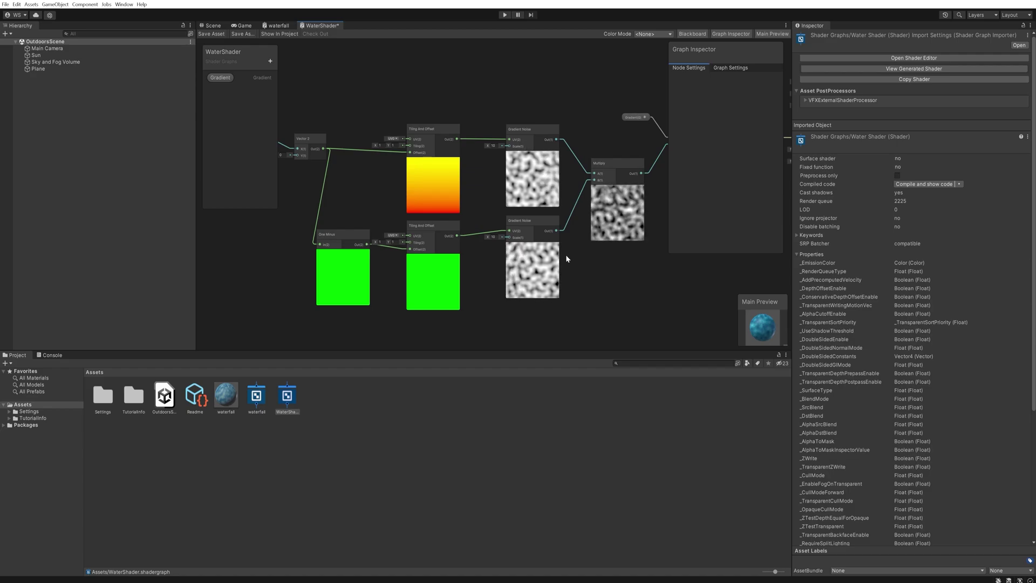
Step: Add a Float property named rotation to the Blackboard
{"action": "middle_click_drag", "start_coordinate": [633, 261], "coordinate": [580, 274]}
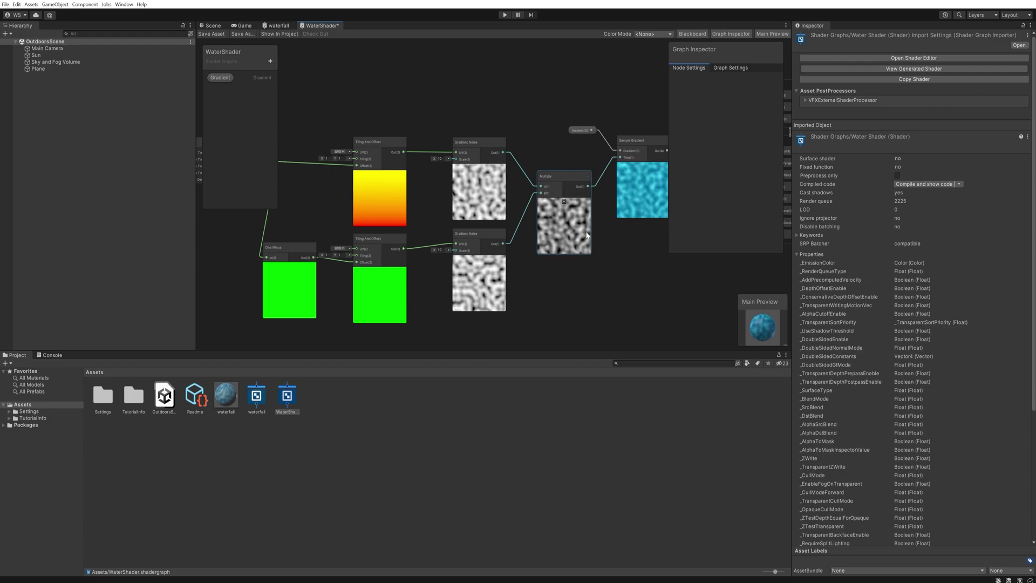
{"action": "left_click", "coordinate": [271, 61]}
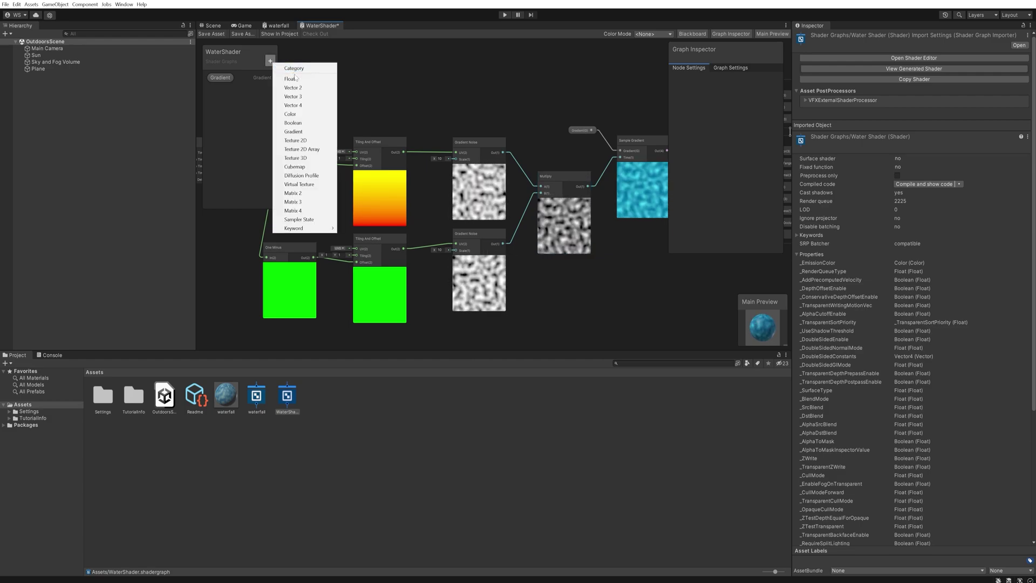
{"action": "left_click", "coordinate": [295, 77]}
{"action": "type", "text": "r"}
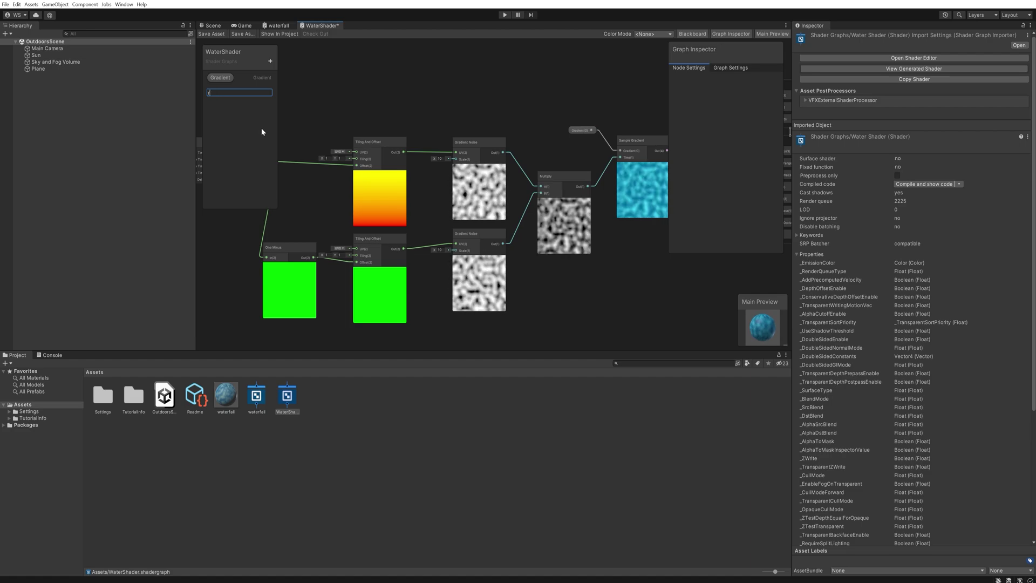
{"action": "type", "text": "otation"}
{"action": "key", "text": "Return"}
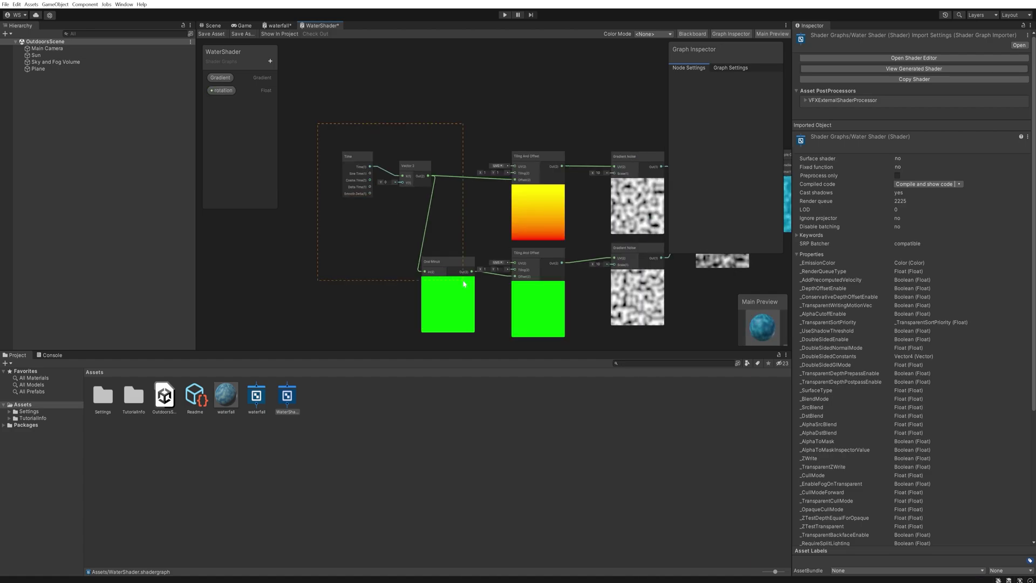
Step: Move the Time, Vector 2 and One Minus nodes further left
{"action": "left_click_drag", "start_coordinate": [464, 283], "coordinate": [462, 308]}
{"action": "scroll", "coordinate": [416, 189], "scroll_direction": "up", "scroll_amount": 1}
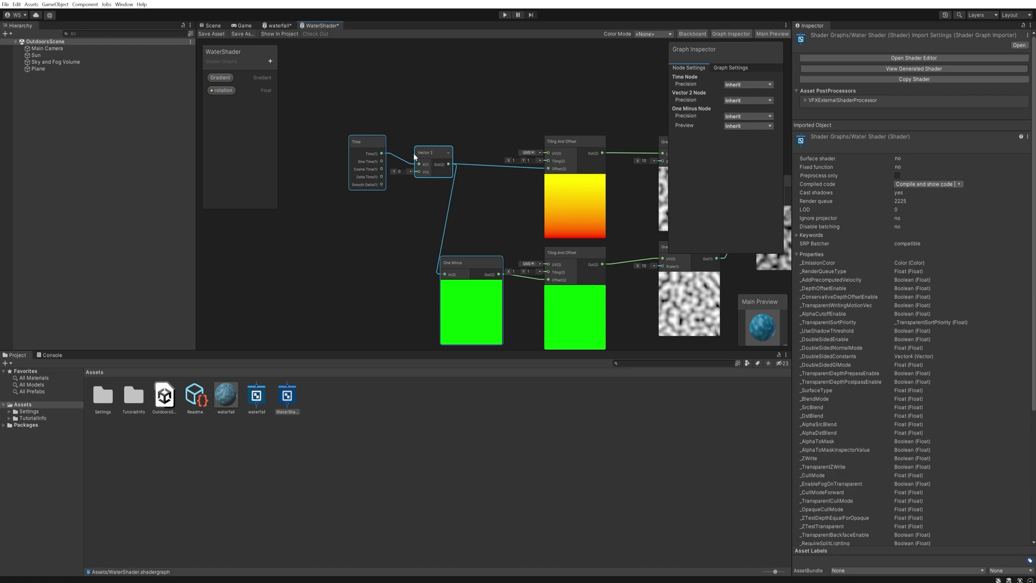
{"action": "left_click_drag", "start_coordinate": [475, 263], "coordinate": [323, 267]}
{"action": "middle_click_drag", "start_coordinate": [338, 261], "coordinate": [467, 253]}
{"action": "left_click_drag", "start_coordinate": [454, 259], "coordinate": [350, 254]}
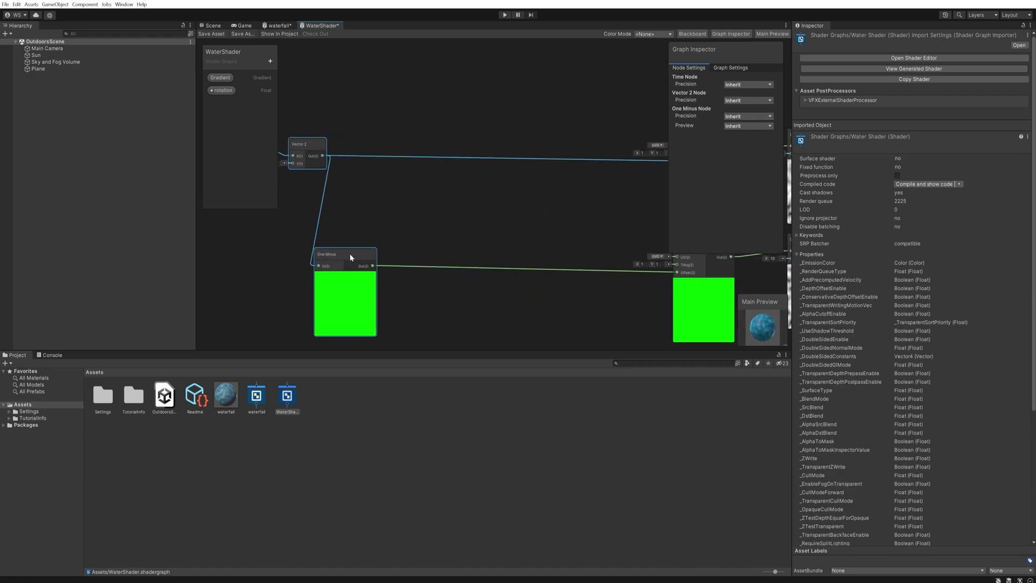
{"action": "scroll", "coordinate": [378, 240], "scroll_direction": "down", "scroll_amount": 2}
{"action": "left_click", "coordinate": [438, 201]}
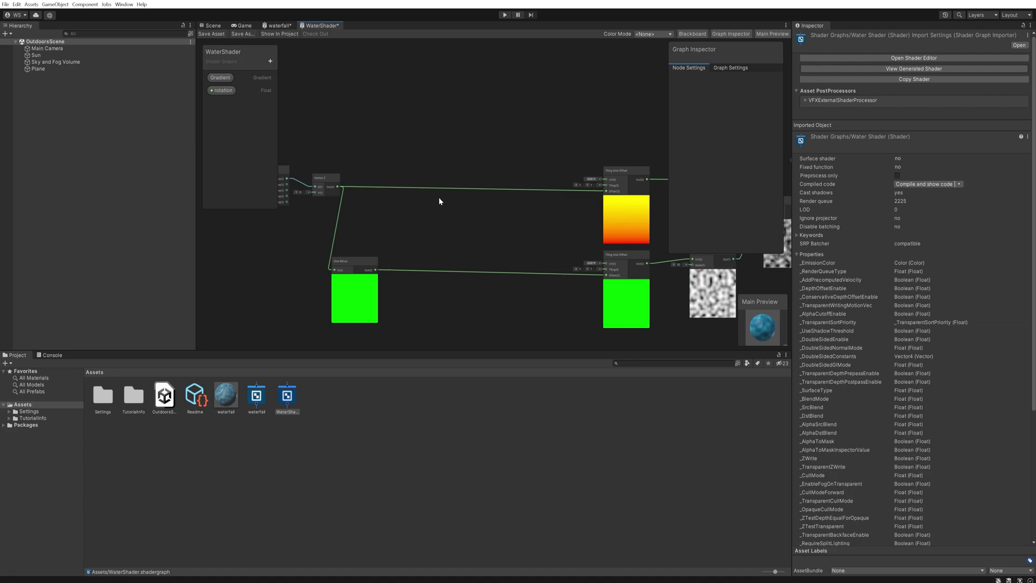
Step: Add a Rotate node and feed the rotation property into it
{"action": "key", "text": "space"}
{"action": "type", "text": "ro"}
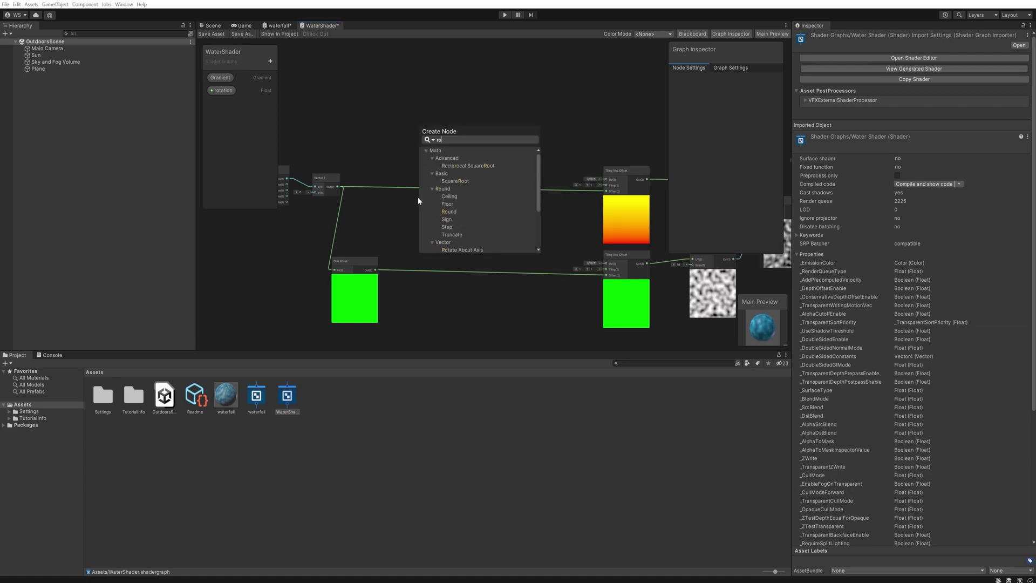
{"action": "type", "text": "ta"}
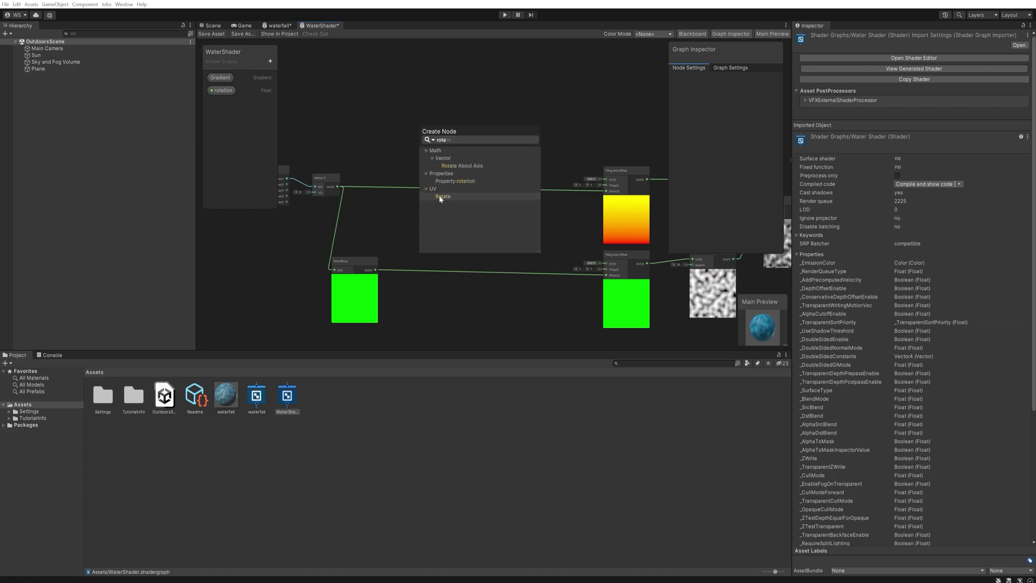
{"action": "left_click", "coordinate": [441, 197]}
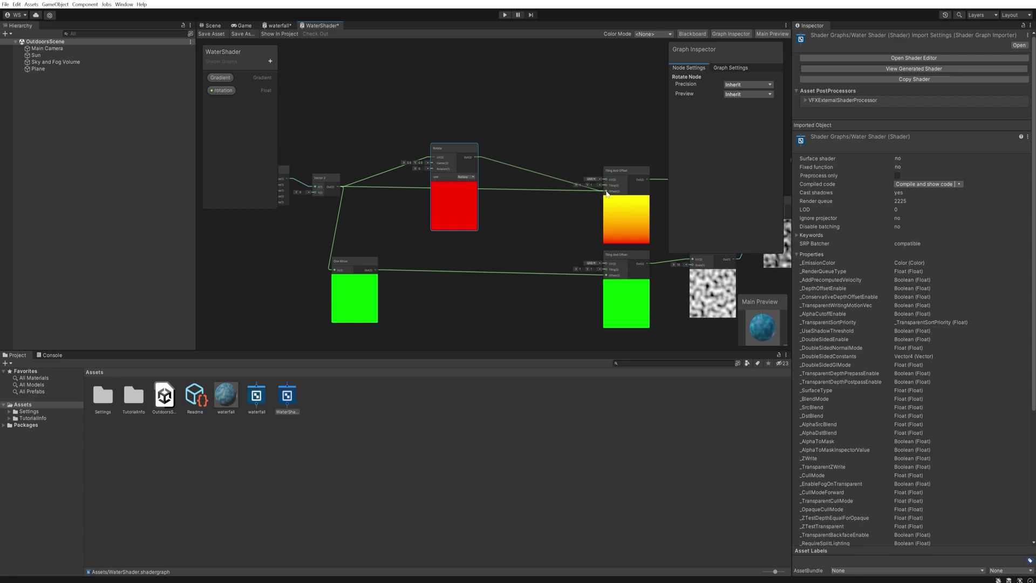
{"action": "left_click_drag", "start_coordinate": [222, 90], "coordinate": [438, 170]}
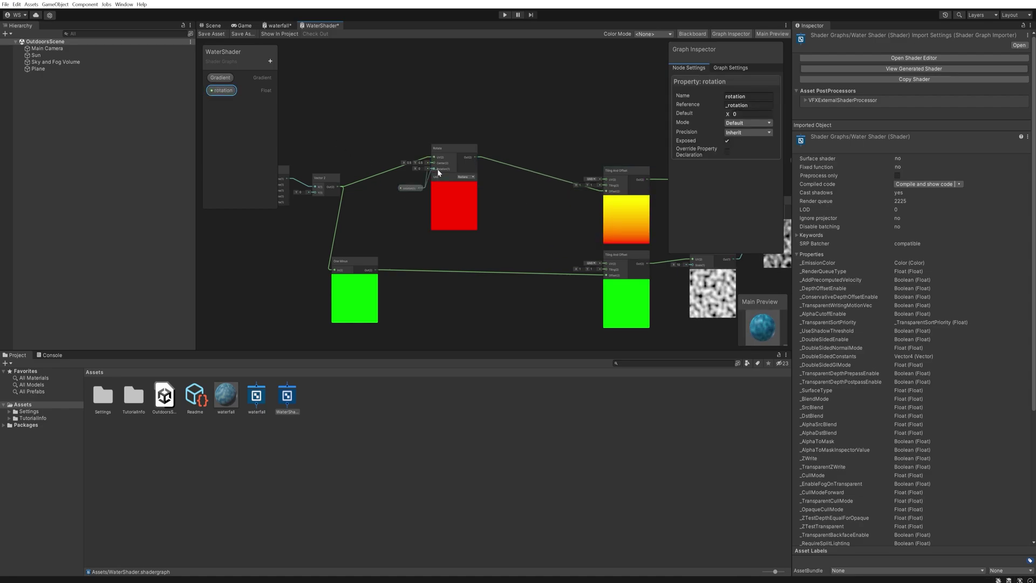
{"action": "middle_click_drag", "start_coordinate": [561, 221], "coordinate": [450, 220]}
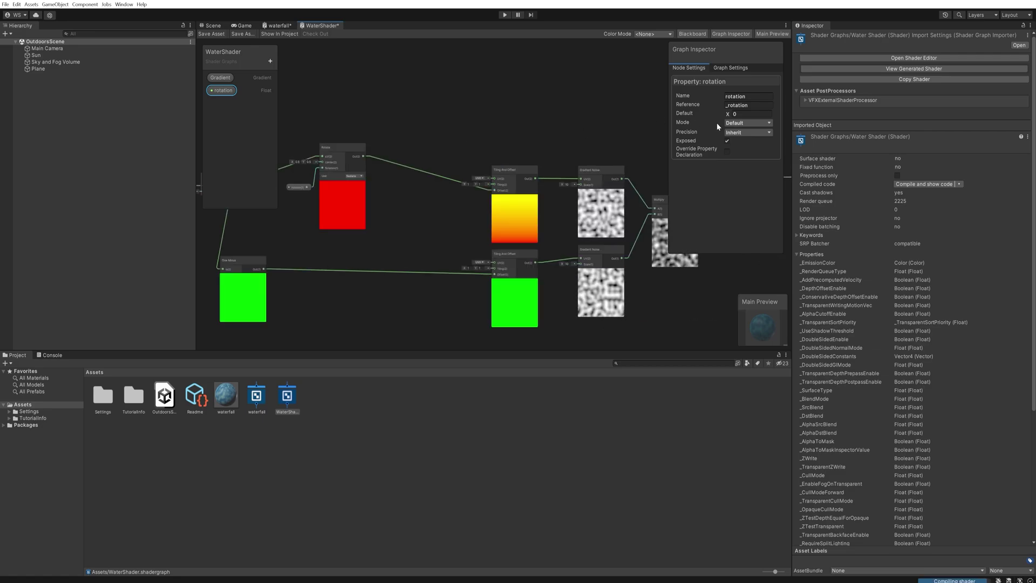
Step: Set the rotation default to 90 and switch the Rotate node's unit to Degrees
{"action": "left_click", "coordinate": [748, 114]}
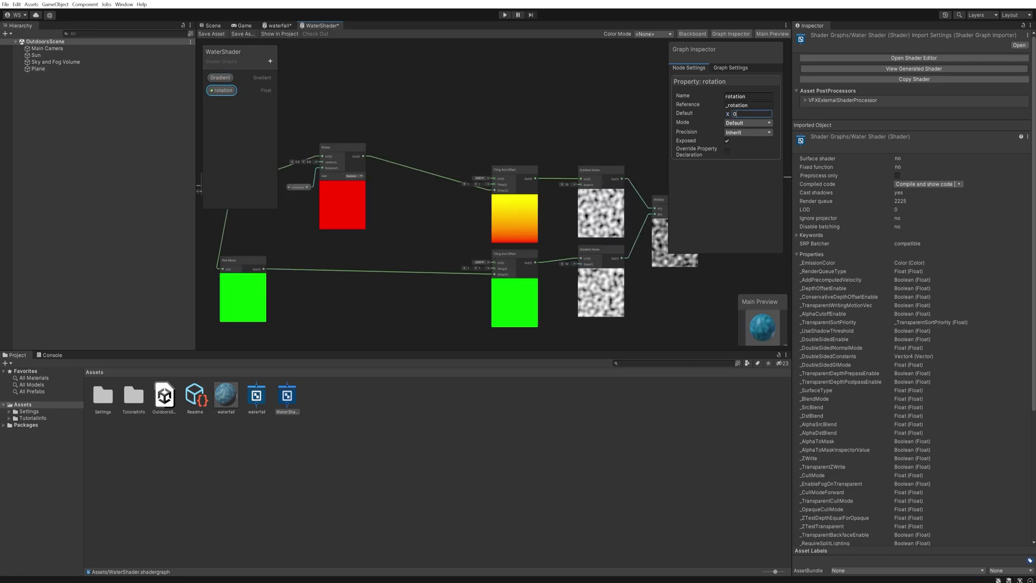
{"action": "type", "text": "90"}
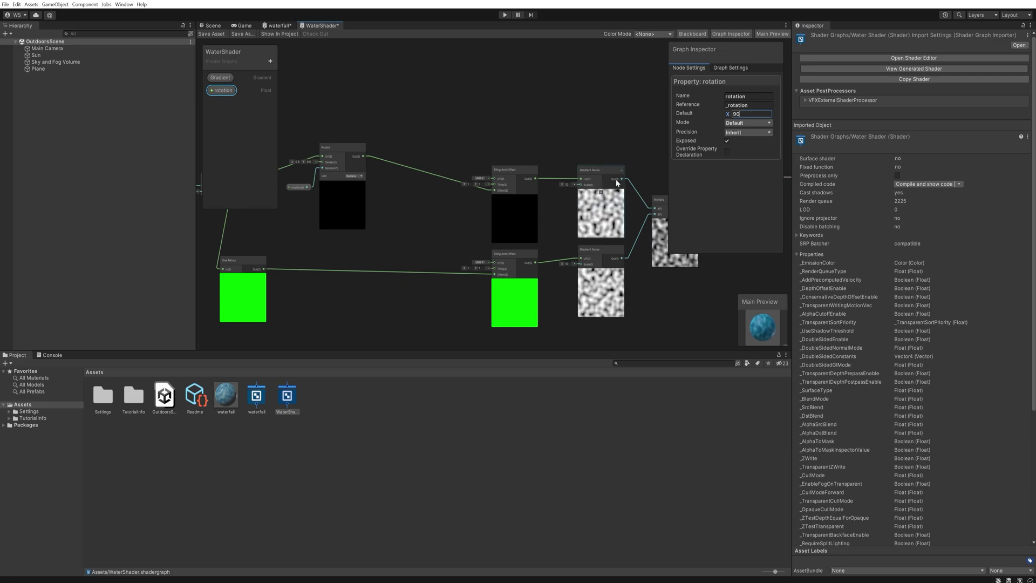
{"action": "left_click", "coordinate": [360, 176]}
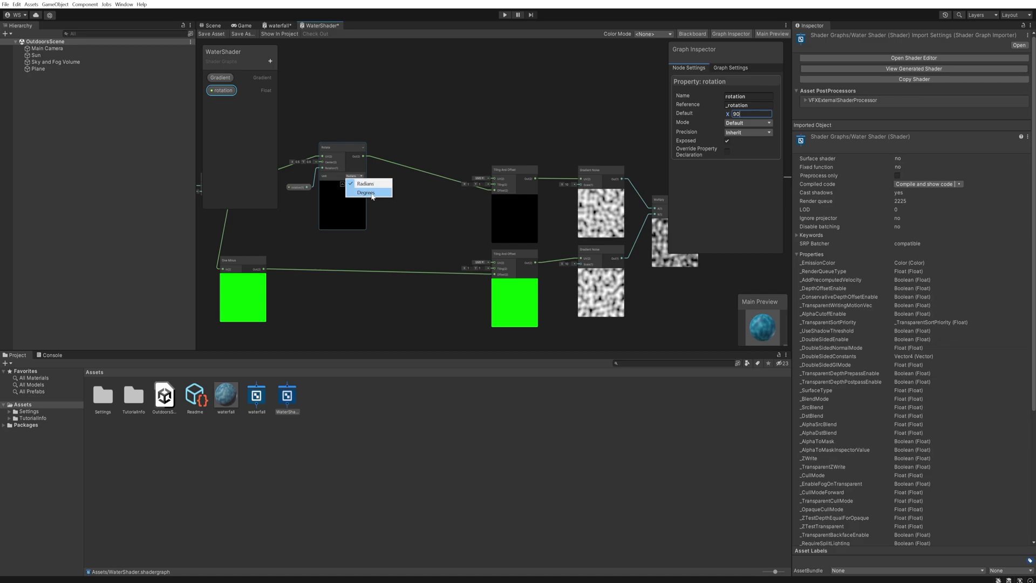
{"action": "left_click", "coordinate": [554, 210]}
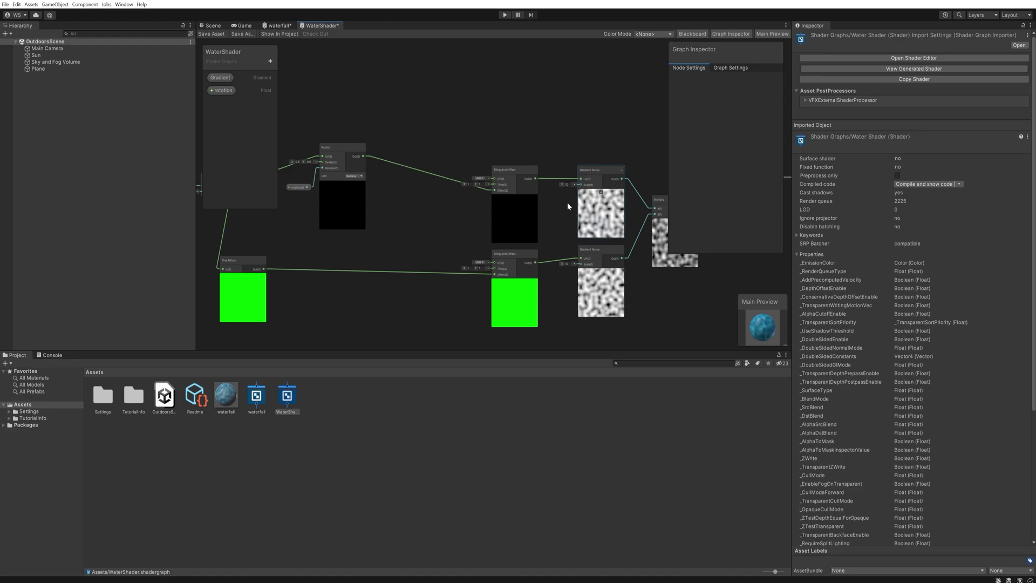
{"action": "left_click", "coordinate": [362, 177]}
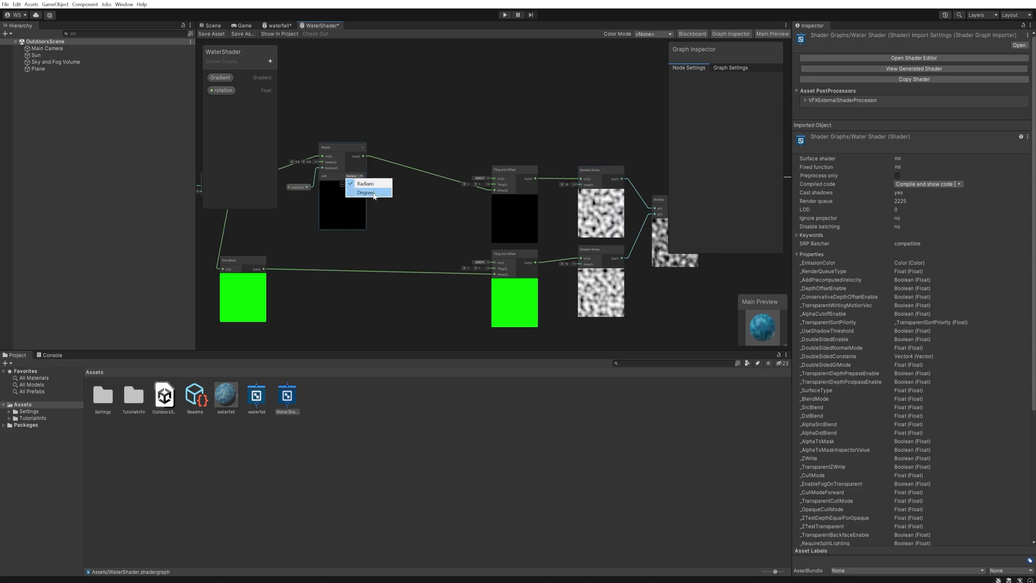
{"action": "left_click", "coordinate": [367, 192]}
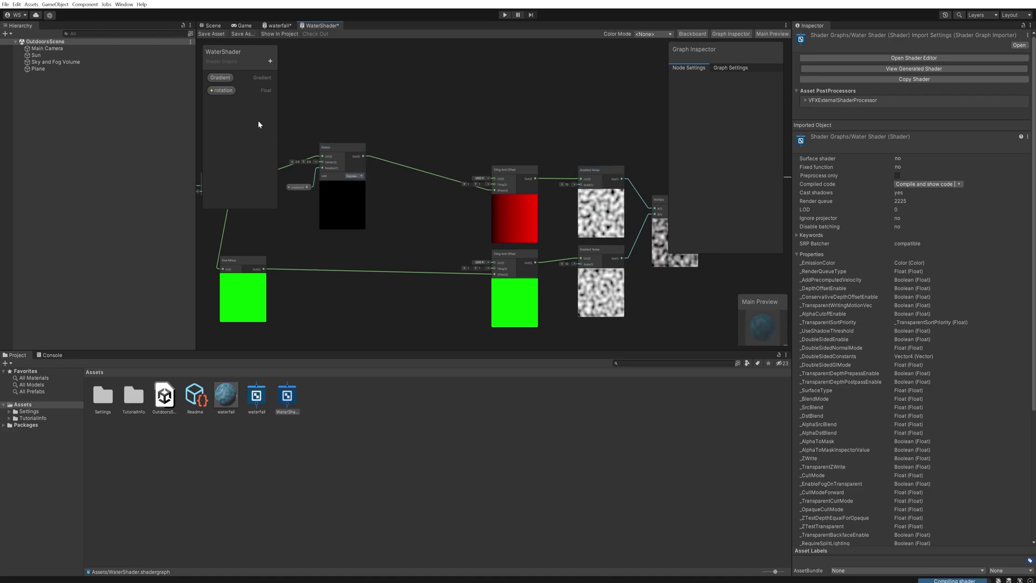
Step: Change the rotation property's default value to 0
{"action": "left_click", "coordinate": [231, 92]}
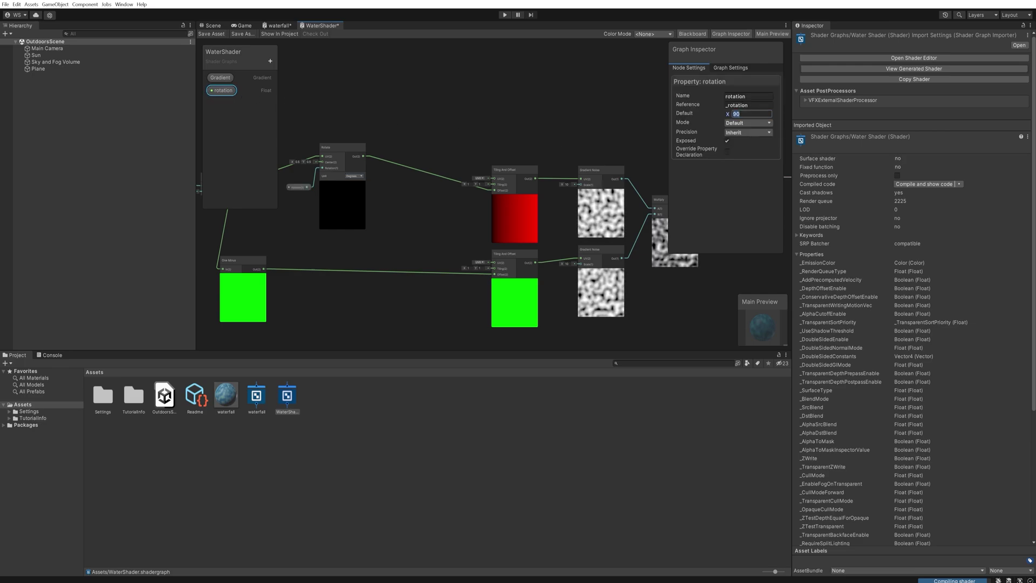
{"action": "type", "text": "180"}
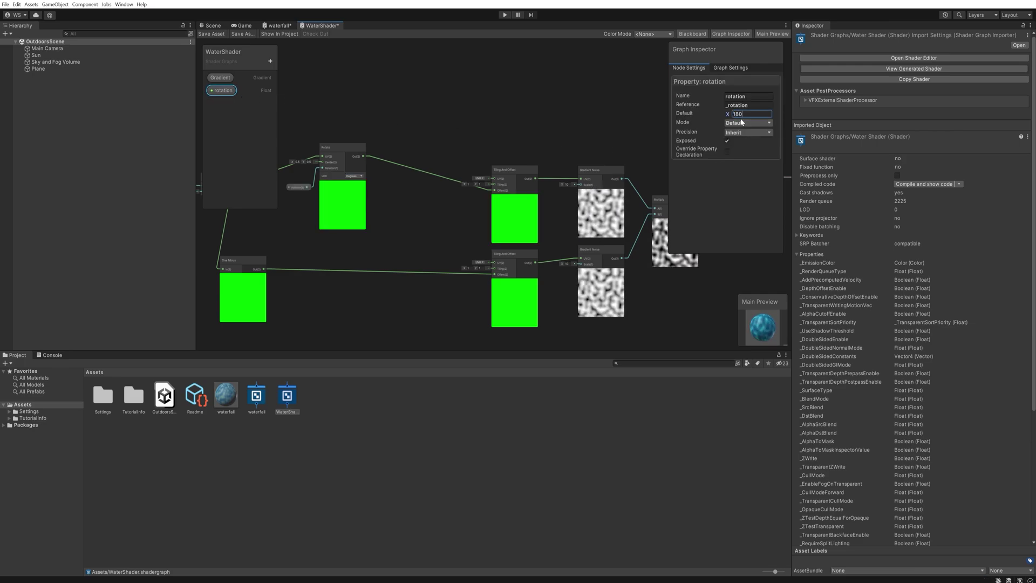
{"action": "key", "text": "BackSpace"}
{"action": "key", "text": "BackSpace"}
{"action": "key", "text": "BackSpace"}
{"action": "type", "text": "90"}
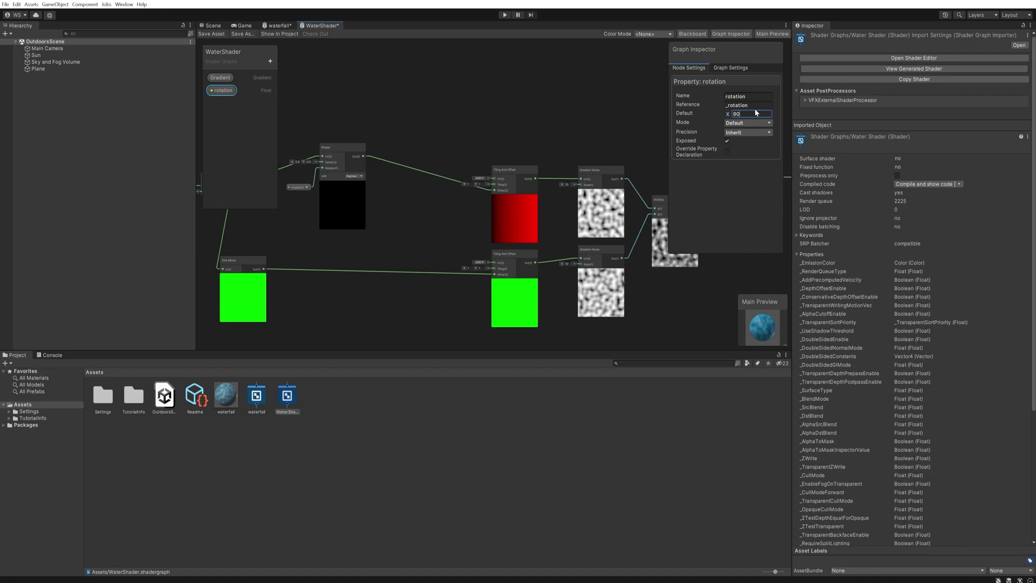
{"action": "key", "text": "BackSpace"}
{"action": "key", "text": "BackSpace"}
{"action": "type", "text": "0"}
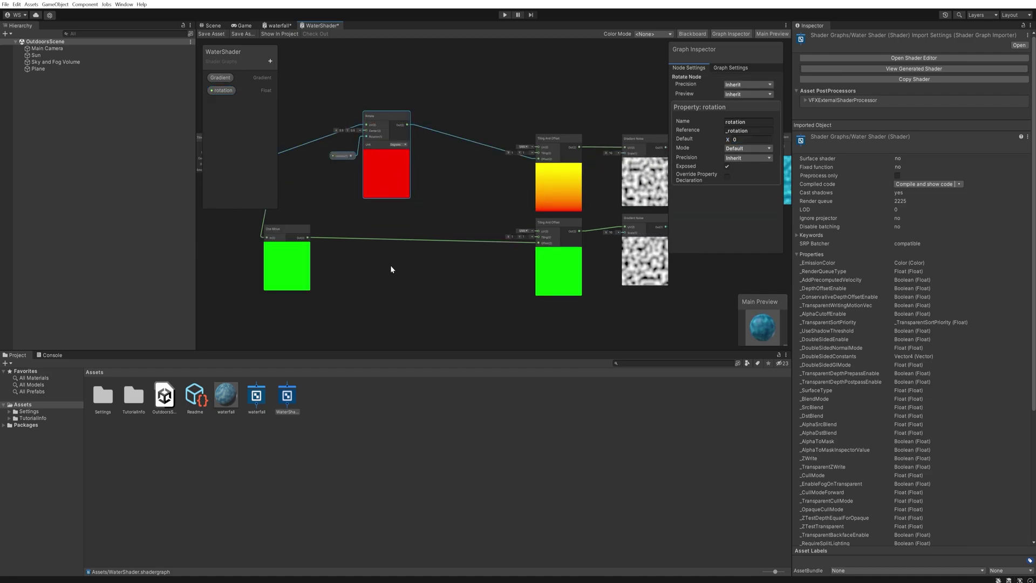
Step: Duplicate the Rotate node and its rotation input, wiring the copy into the lower Tiling And Offset's offset
{"action": "key", "text": "ctrl+d"}
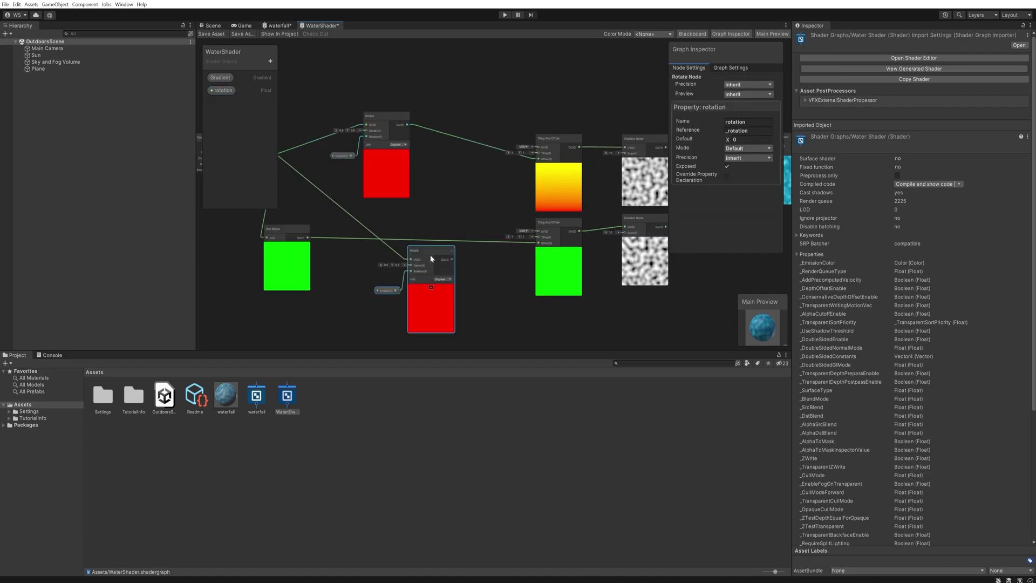
{"action": "left_click_drag", "start_coordinate": [415, 250], "coordinate": [400, 230]}
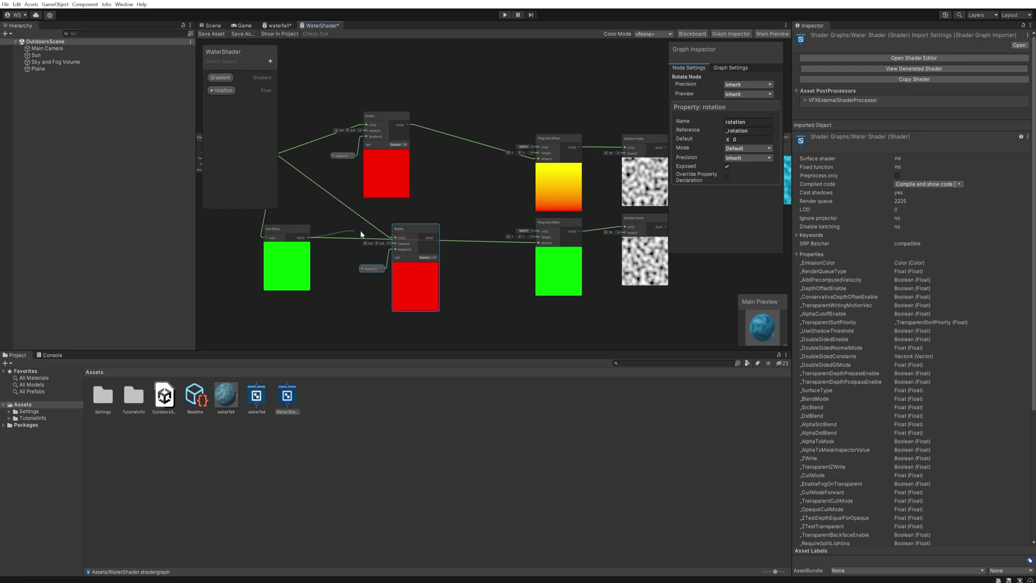
{"action": "left_click_drag", "start_coordinate": [396, 241], "coordinate": [539, 244]}
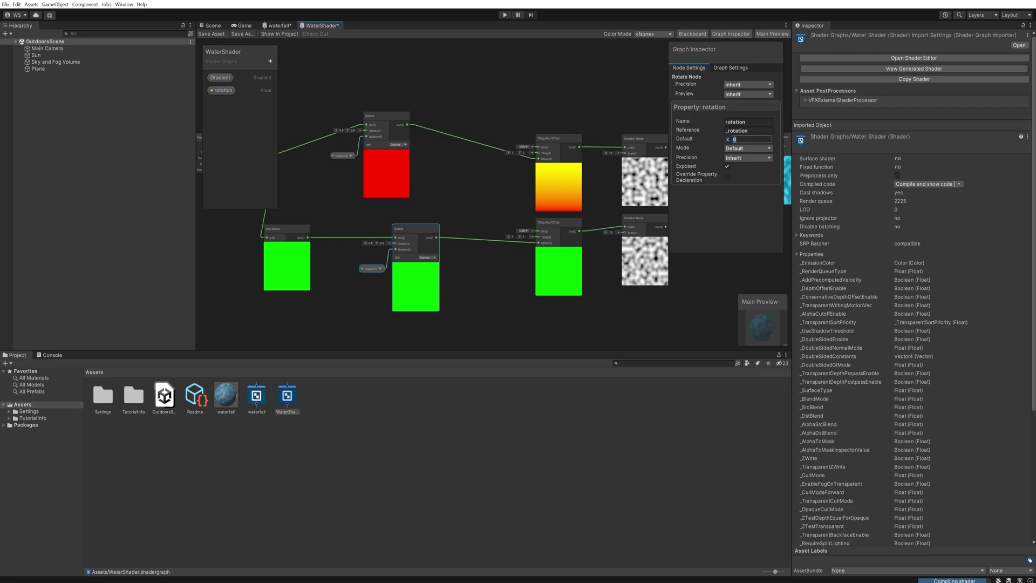
{"action": "type", "text": "90"}
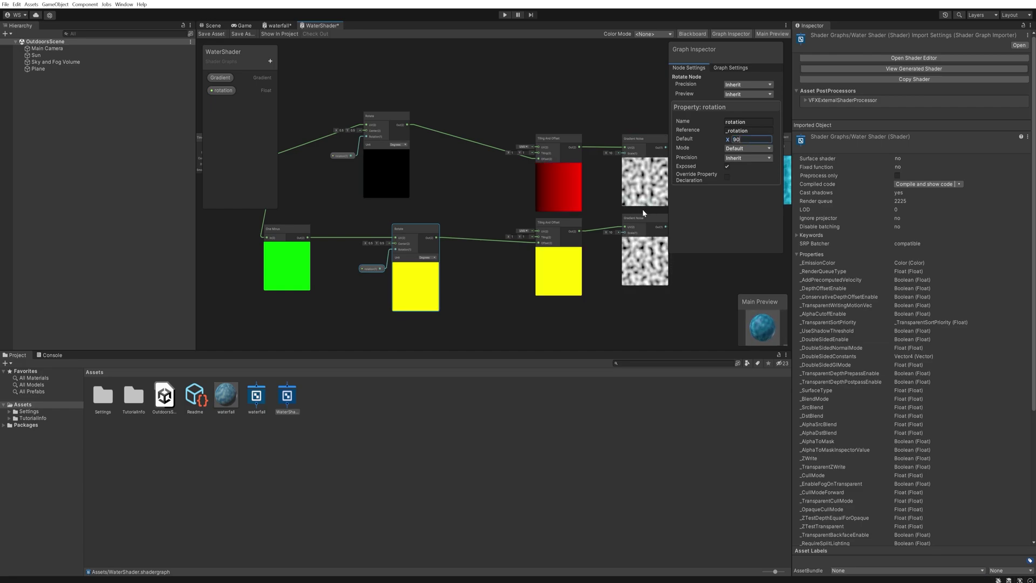
{"action": "middle_click_drag", "start_coordinate": [644, 213], "coordinate": [390, 248]}
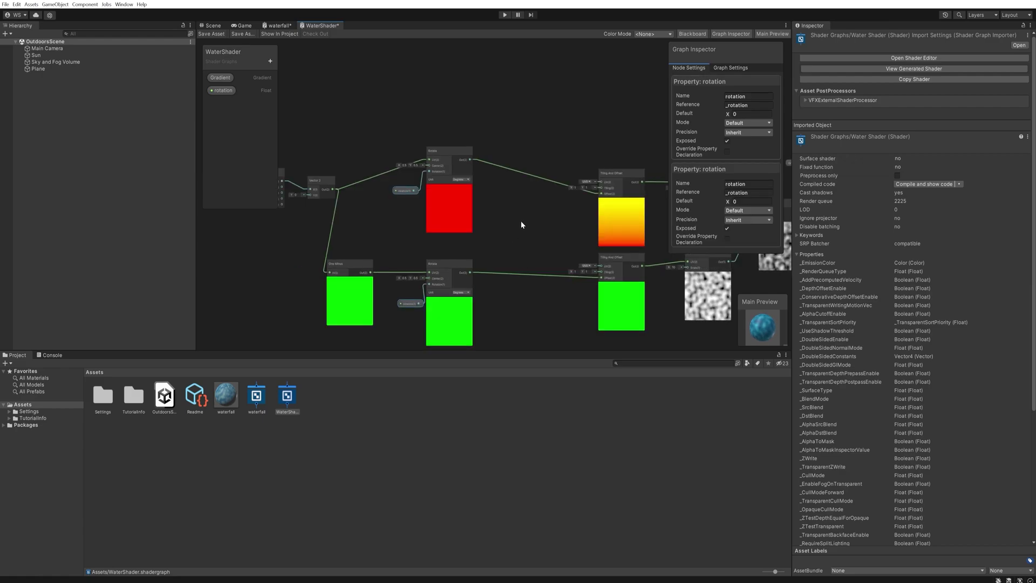
{"action": "middle_click_drag", "start_coordinate": [522, 225], "coordinate": [467, 223]}
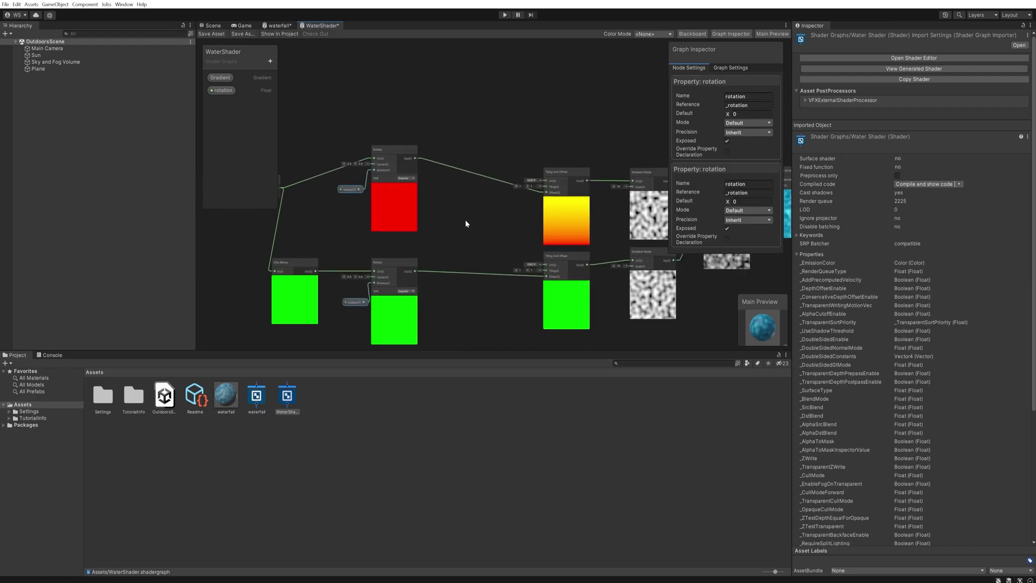
Step: Add a Vector2 property named Tiling and connect it to both Tiling And Offset nodes' Tiling inputs
{"action": "left_click", "coordinate": [270, 61]}
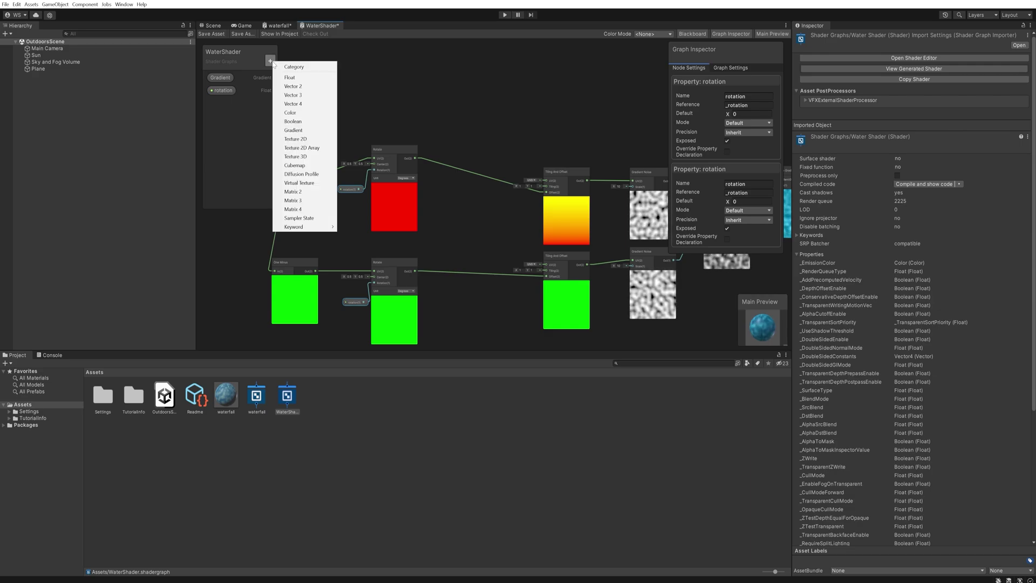
{"action": "left_click", "coordinate": [306, 89]}
{"action": "type", "text": "Tilin"}
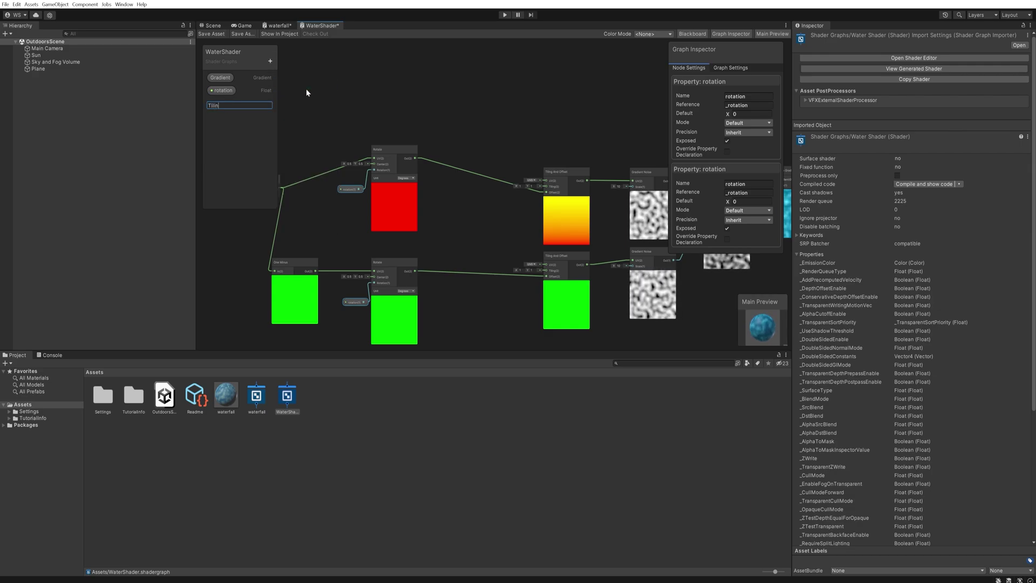
{"action": "type", "text": "g"}
{"action": "key", "text": "Return"}
{"action": "left_click_drag", "start_coordinate": [220, 103], "coordinate": [546, 186]}
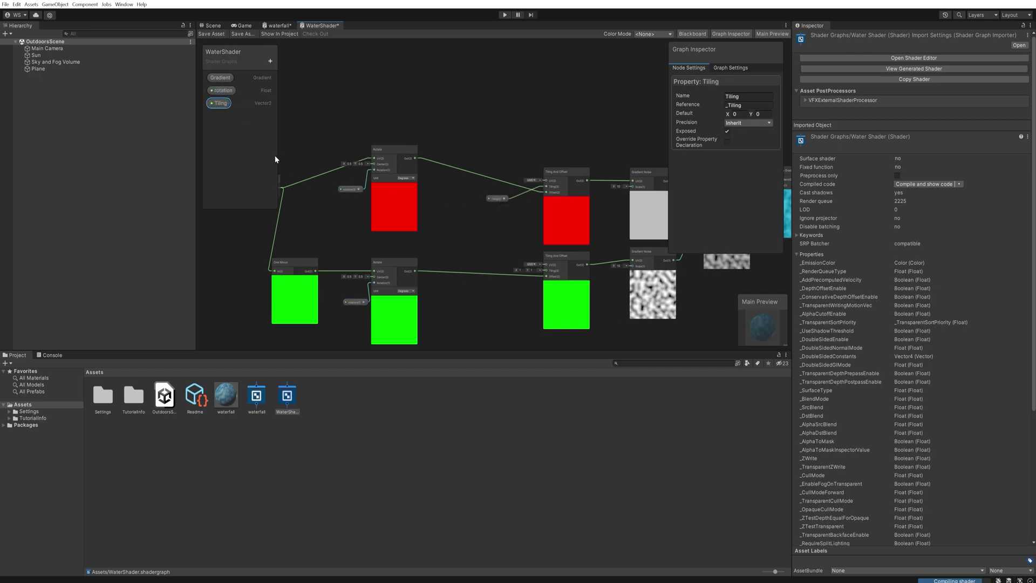
{"action": "left_click_drag", "start_coordinate": [220, 106], "coordinate": [543, 276]}
Step: Set the Tiling property's default value to 2 by 2
{"action": "type", "text": "1"}
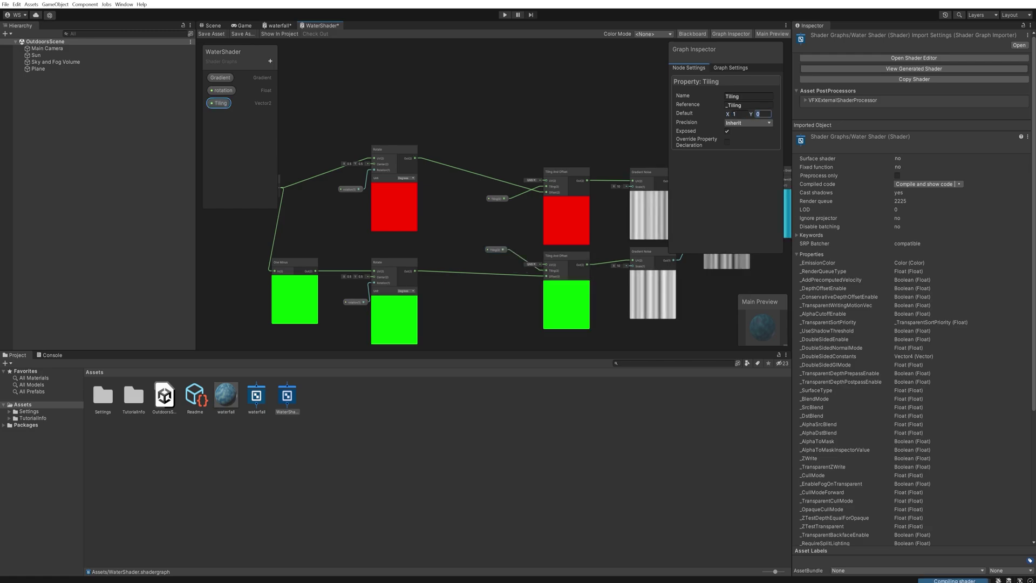
{"action": "key", "text": "Tab"}
{"action": "type", "text": "1"}
{"action": "middle_click_drag", "start_coordinate": [666, 198], "coordinate": [588, 204]}
{"action": "left_click_drag", "start_coordinate": [738, 113], "coordinate": [703, 114]}
{"action": "type", "text": "2"}
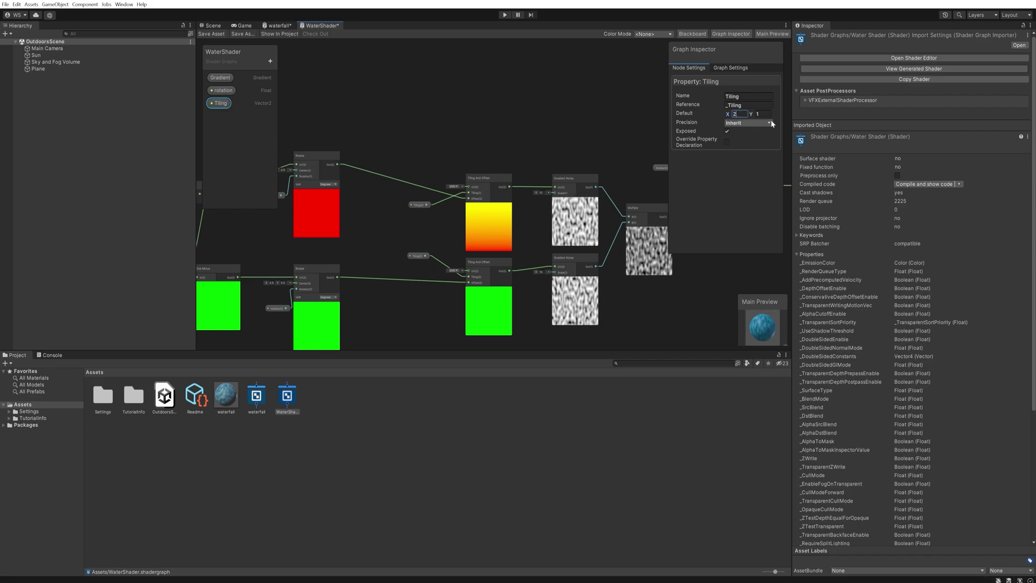
{"action": "key", "text": "Tab"}
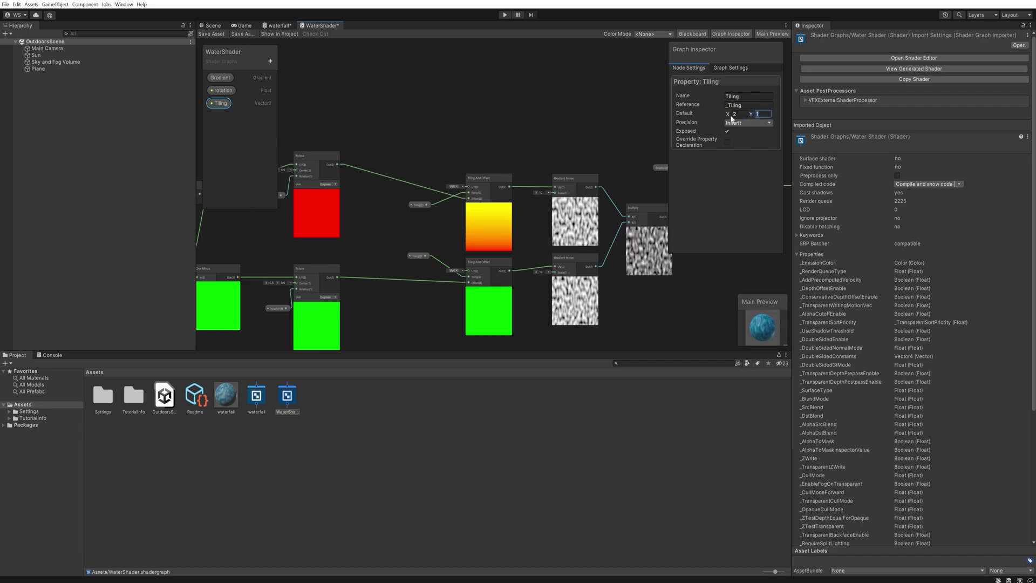
{"action": "type", "text": "2"}
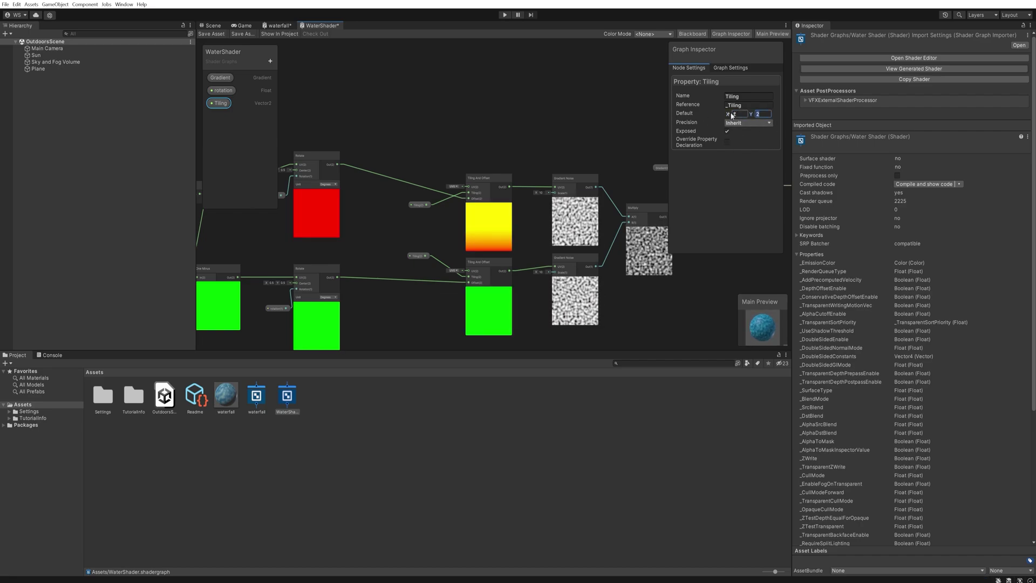
{"action": "type", "text": "6"}
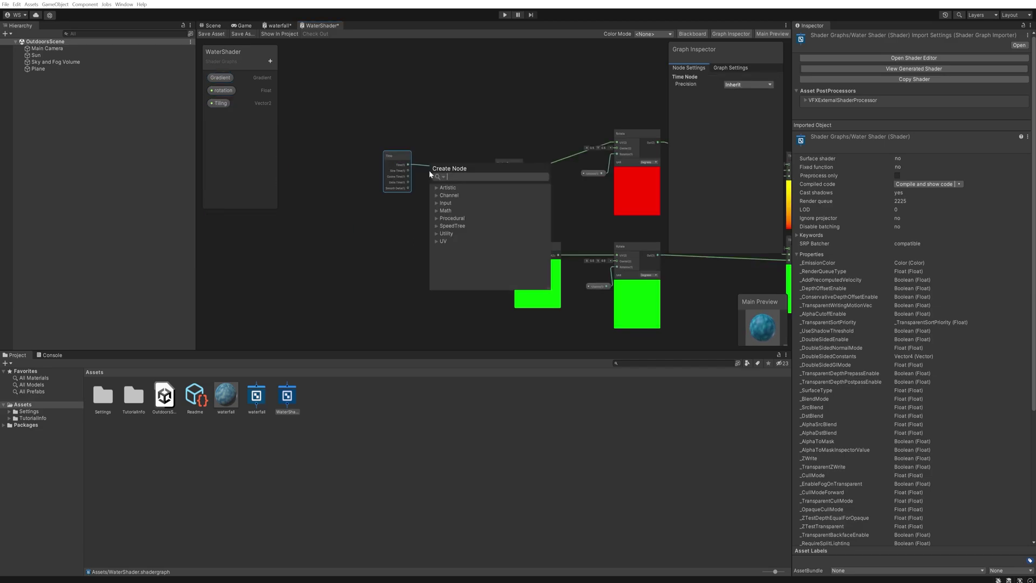
Step: Create a Multiply node from Time and plug a new Float property named speed into it
{"action": "type", "text": "u"}
{"action": "key", "text": "Return"}
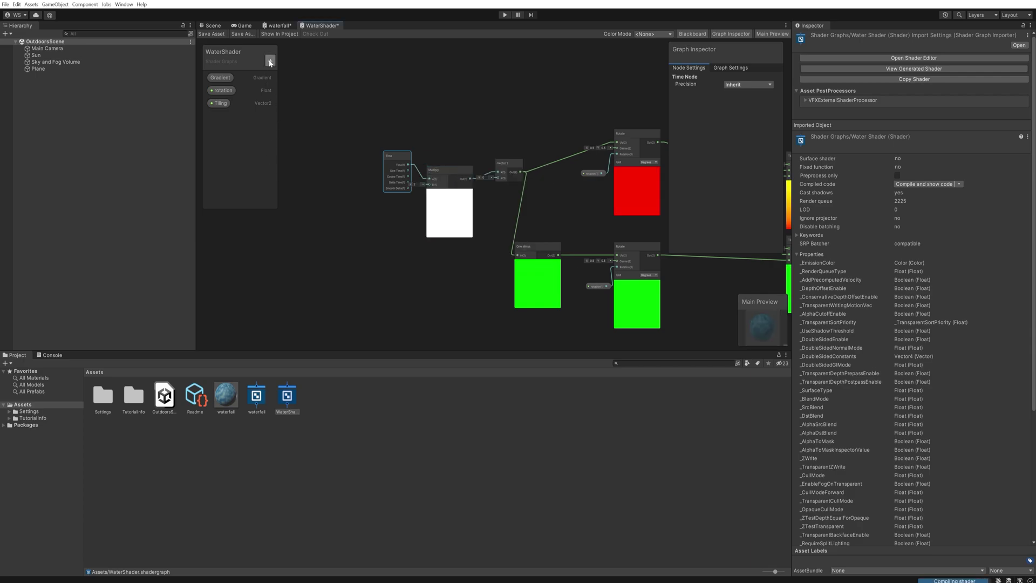
{"action": "left_click", "coordinate": [270, 62]}
{"action": "left_click", "coordinate": [287, 77]}
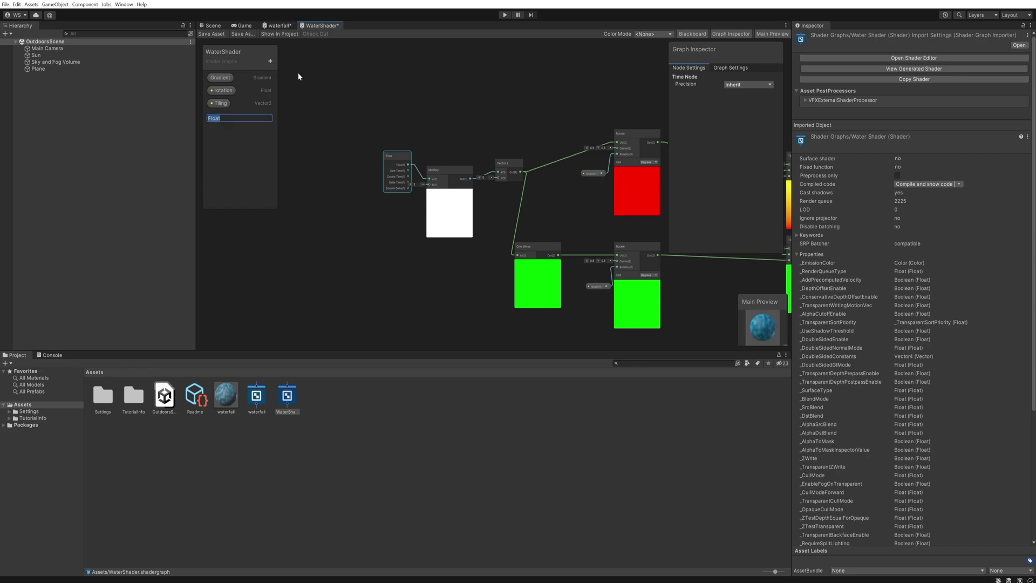
{"action": "type", "text": "speed"}
{"action": "key", "text": "Return"}
{"action": "left_click_drag", "start_coordinate": [225, 119], "coordinate": [382, 212]}
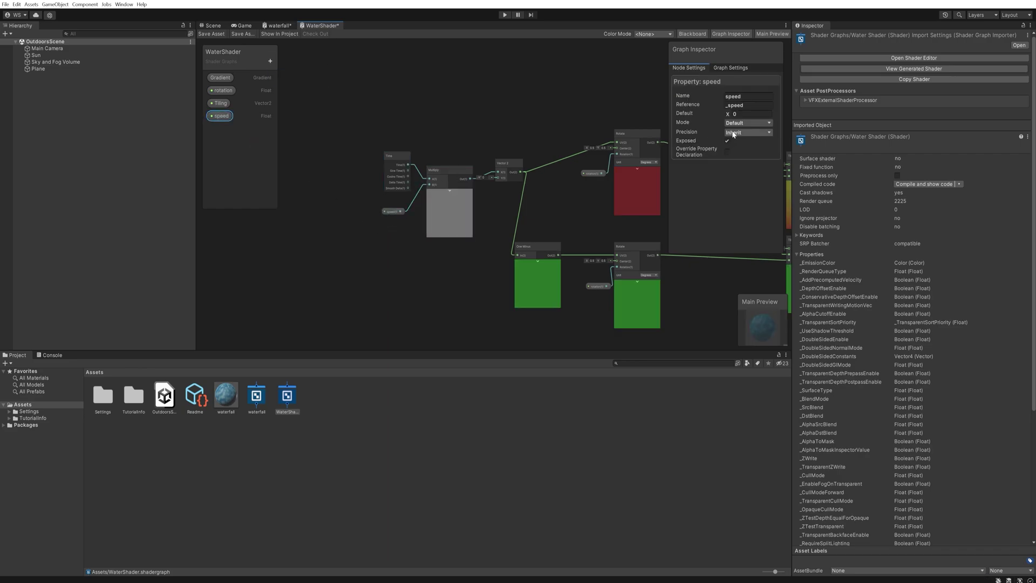
Step: Give the speed property a default value of 15
{"action": "middle_click_drag", "start_coordinate": [625, 273], "coordinate": [250, 251]}
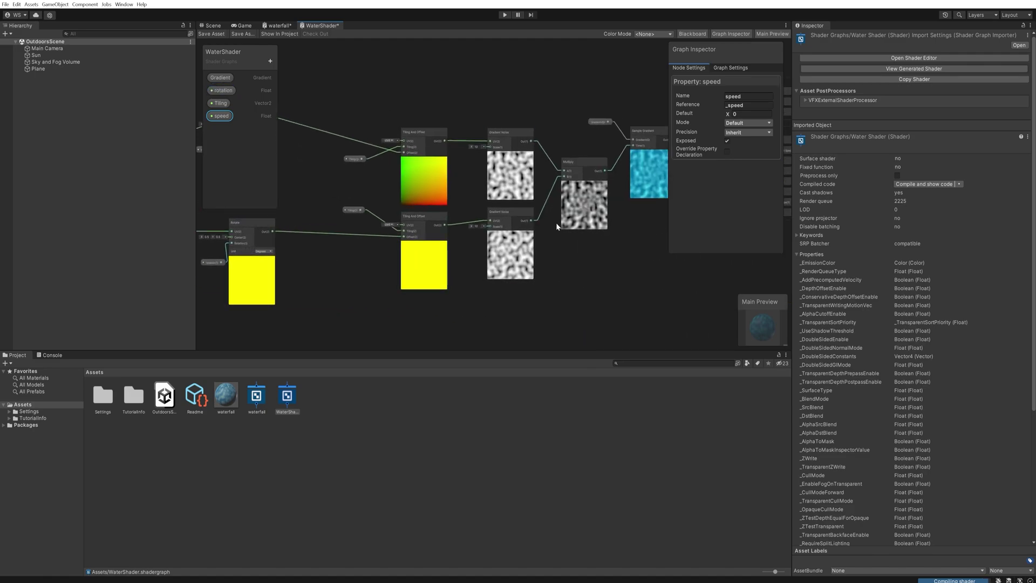
{"action": "type", "text": "1"}
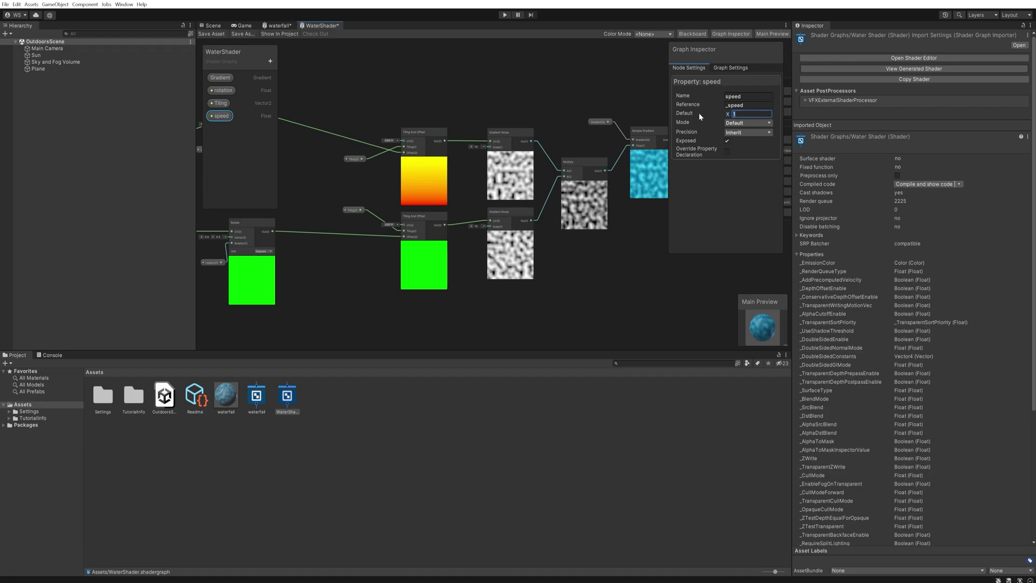
{"action": "type", "text": "5"}
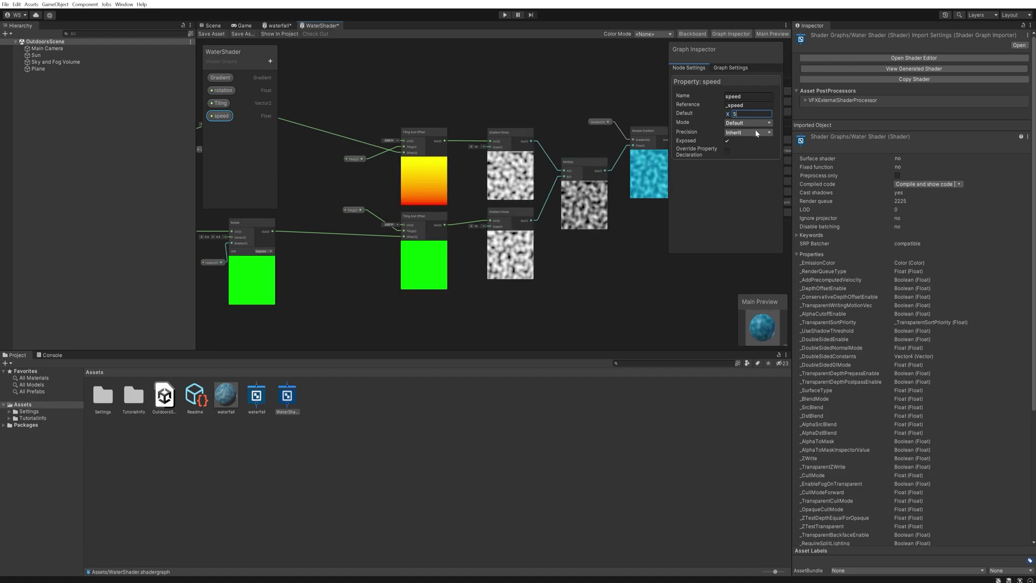
{"action": "middle_click_drag", "start_coordinate": [433, 224], "coordinate": [309, 221]}
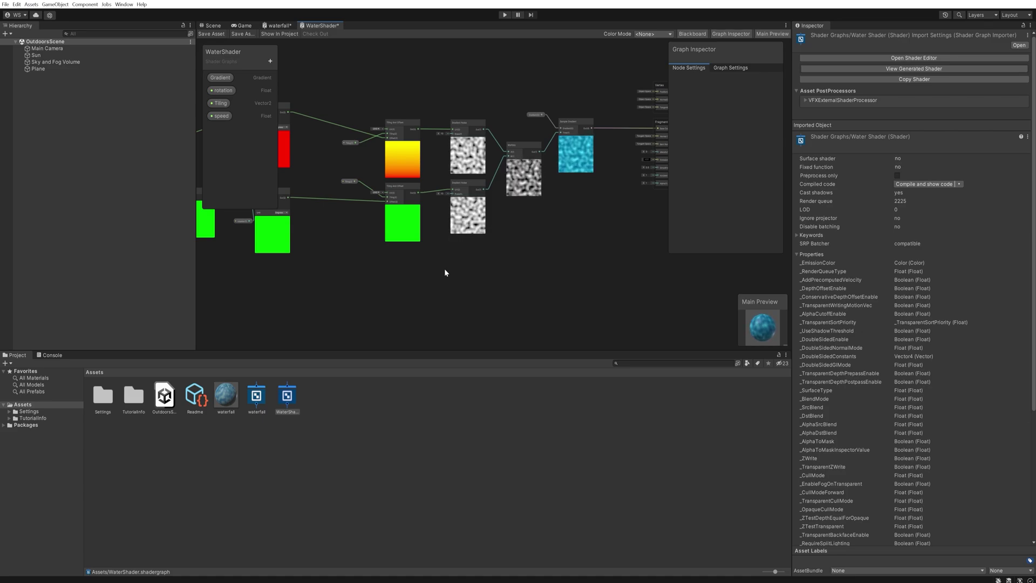
Step: Add a UV node to the graph
{"action": "middle_click_drag", "start_coordinate": [445, 273], "coordinate": [584, 192]}
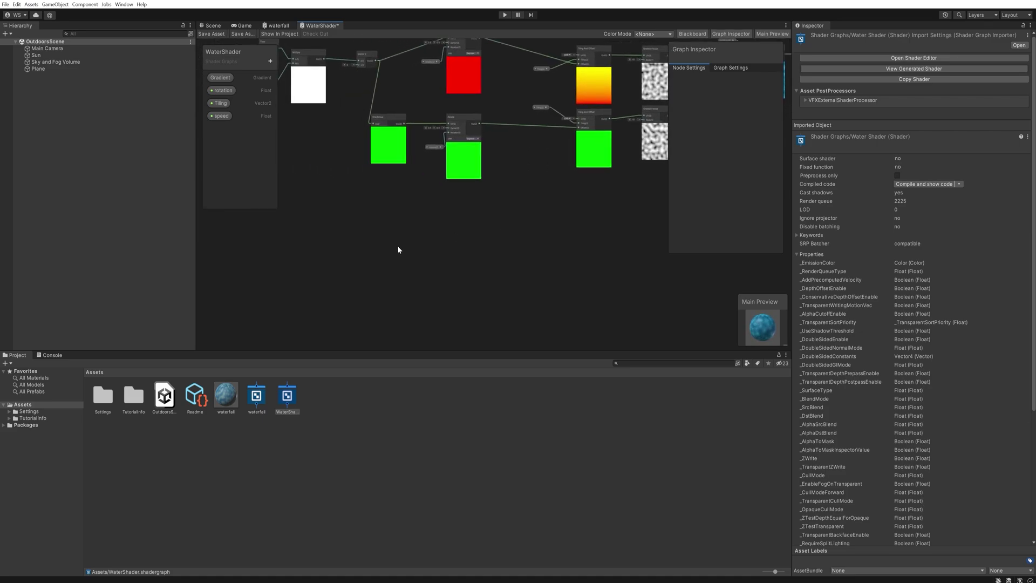
{"action": "middle_click_drag", "start_coordinate": [387, 231], "coordinate": [400, 238]}
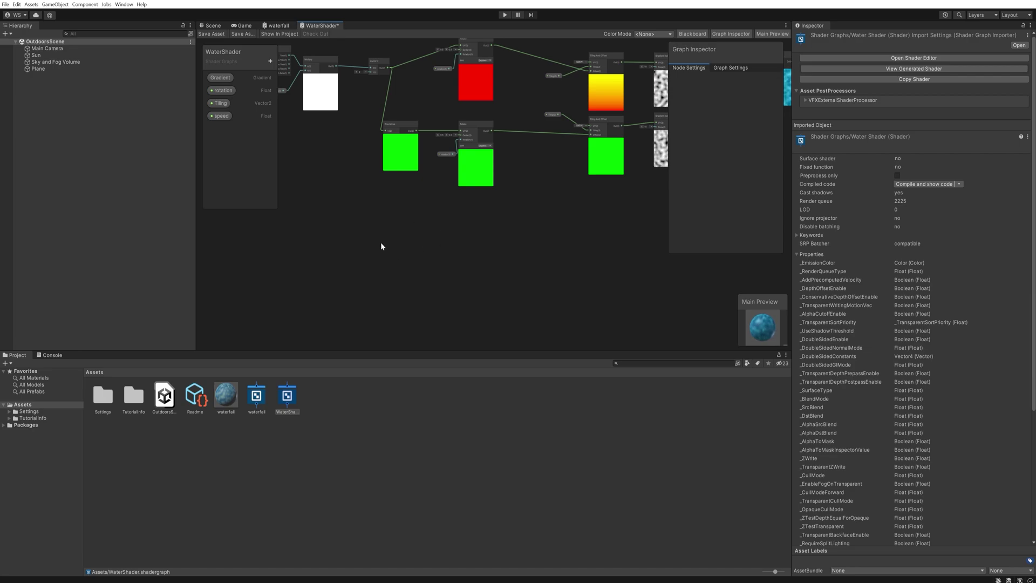
{"action": "key", "text": "space"}
{"action": "type", "text": "uv"}
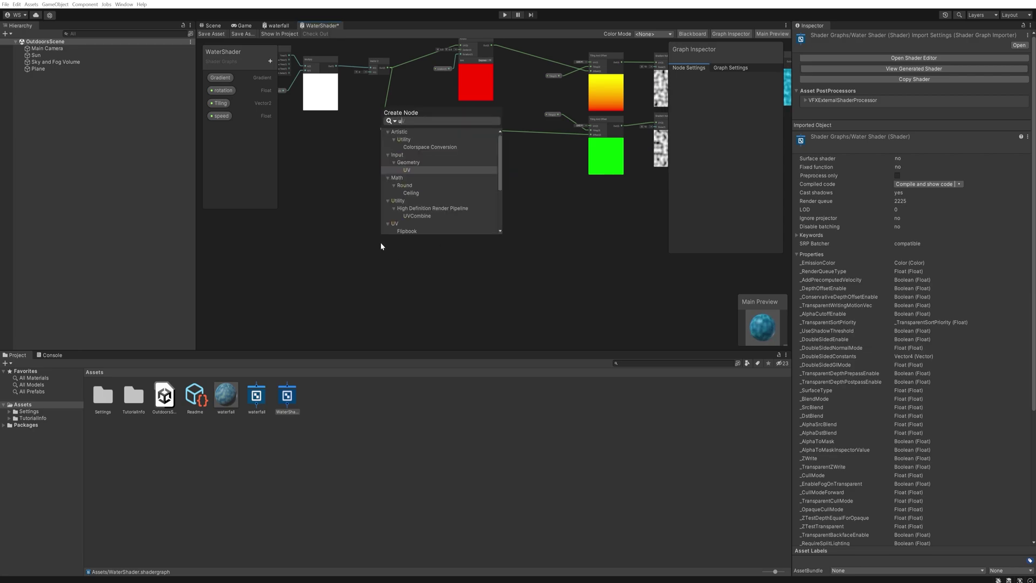
{"action": "key", "text": "Return"}
{"action": "scroll", "coordinate": [380, 247], "scroll_direction": "up", "scroll_amount": 2}
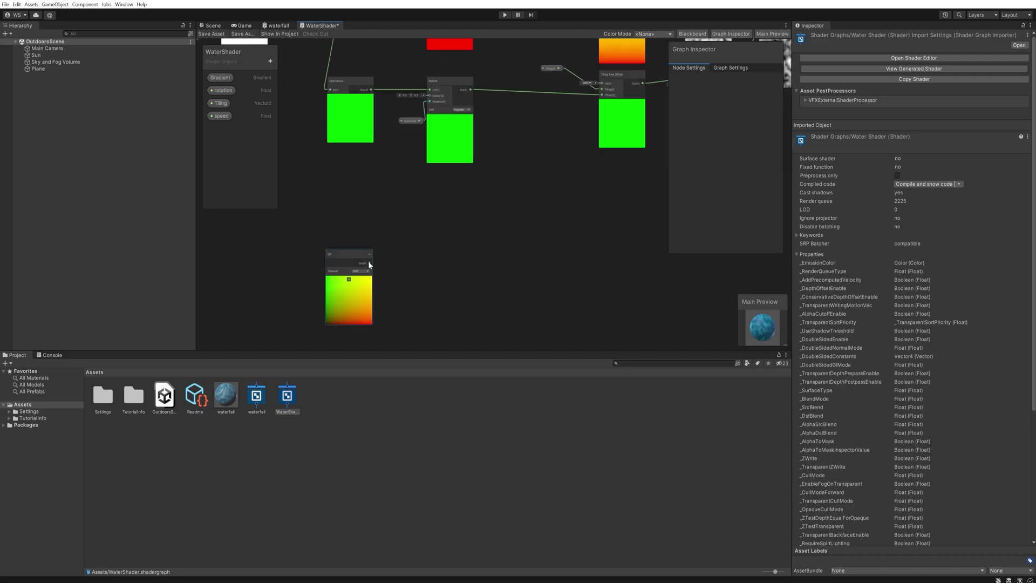
Step: Create a Sample Gradient node from the UV output and give it a repeating white-gray striped gradient
{"action": "left_click_drag", "start_coordinate": [370, 263], "coordinate": [403, 257]}
{"action": "type", "text": "gra"}
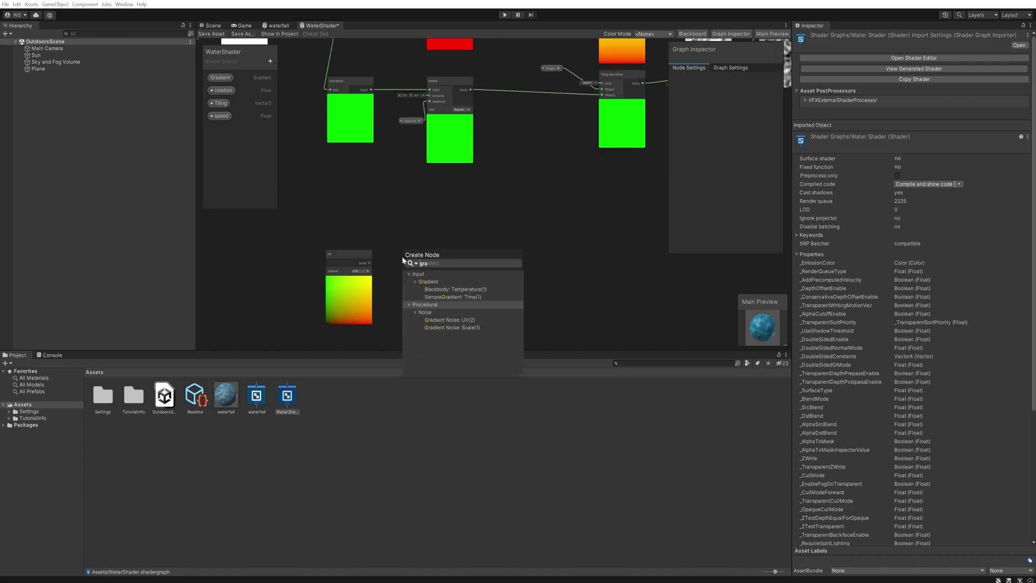
{"action": "key", "text": "Up"}
{"action": "key", "text": "Return"}
{"action": "left_click", "coordinate": [402, 259]}
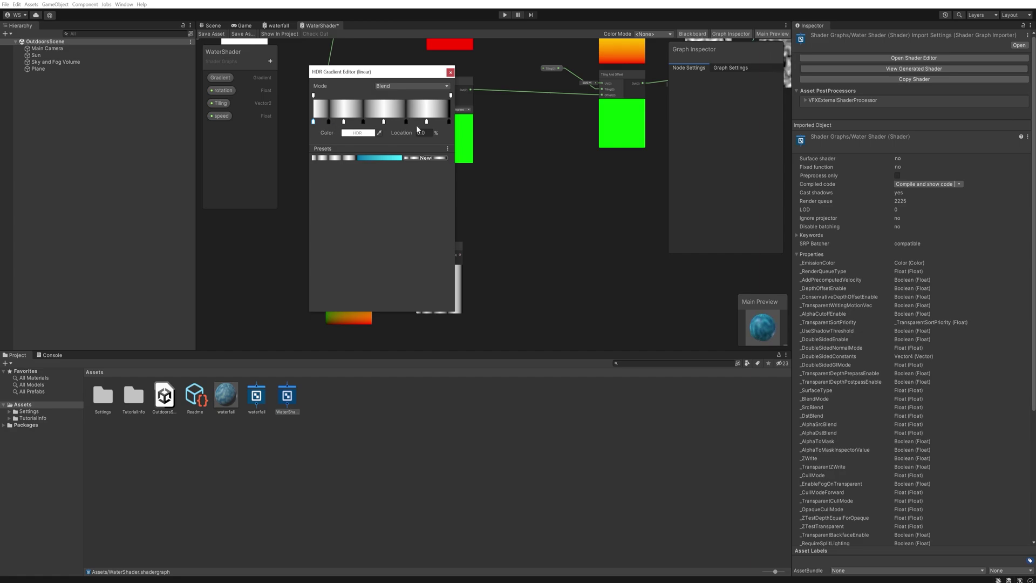
{"action": "left_click", "coordinate": [451, 73]}
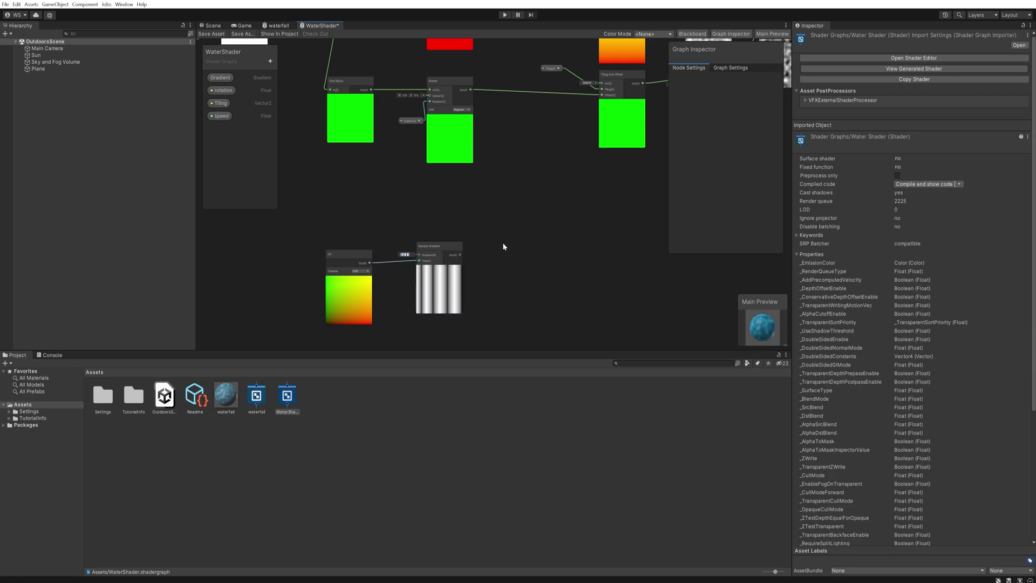
{"action": "middle_click_drag", "start_coordinate": [534, 212], "coordinate": [454, 272]}
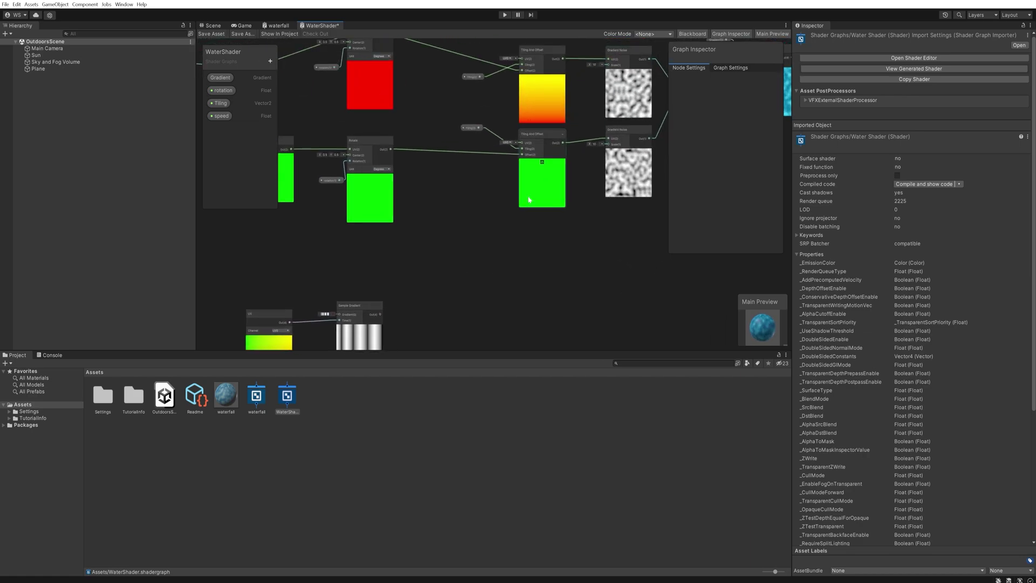
Step: Add a Divide node fed by Sample Gradient, with a Float node for its divisor
{"action": "middle_click_drag", "start_coordinate": [417, 297], "coordinate": [413, 270]}
{"action": "key", "text": "space"}
{"action": "type", "text": "div"}
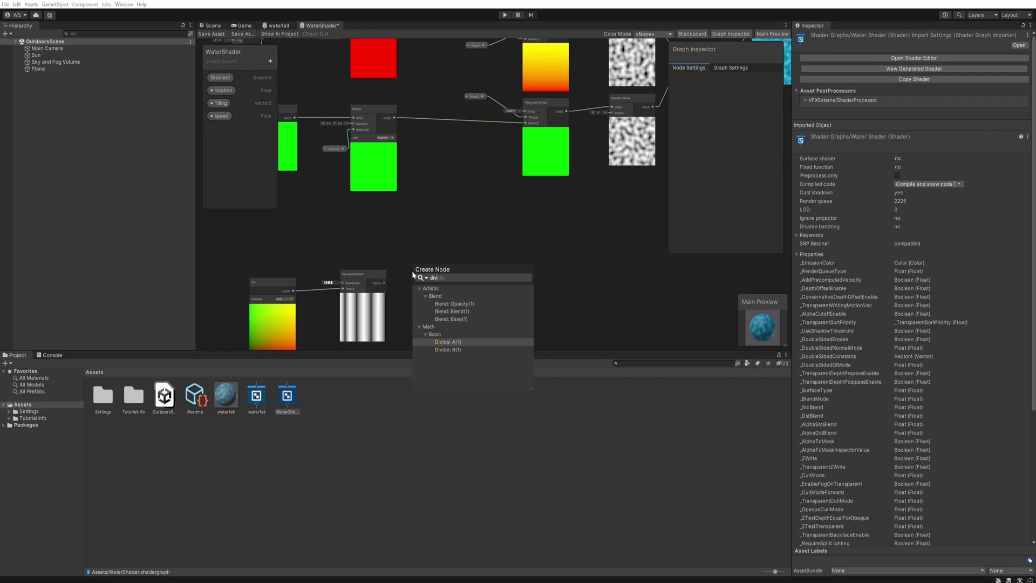
{"action": "key", "text": "Return"}
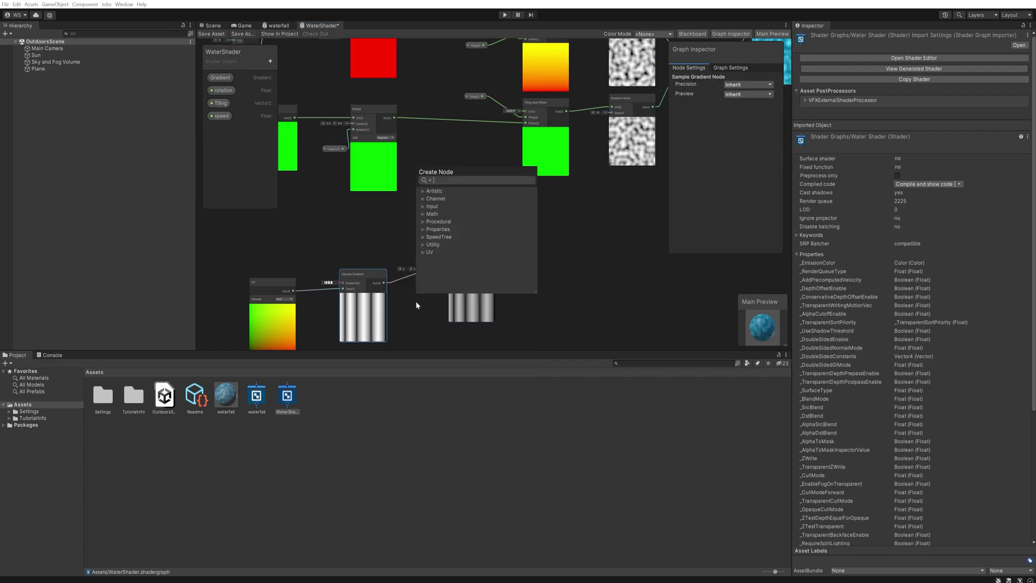
{"action": "type", "text": "f"}
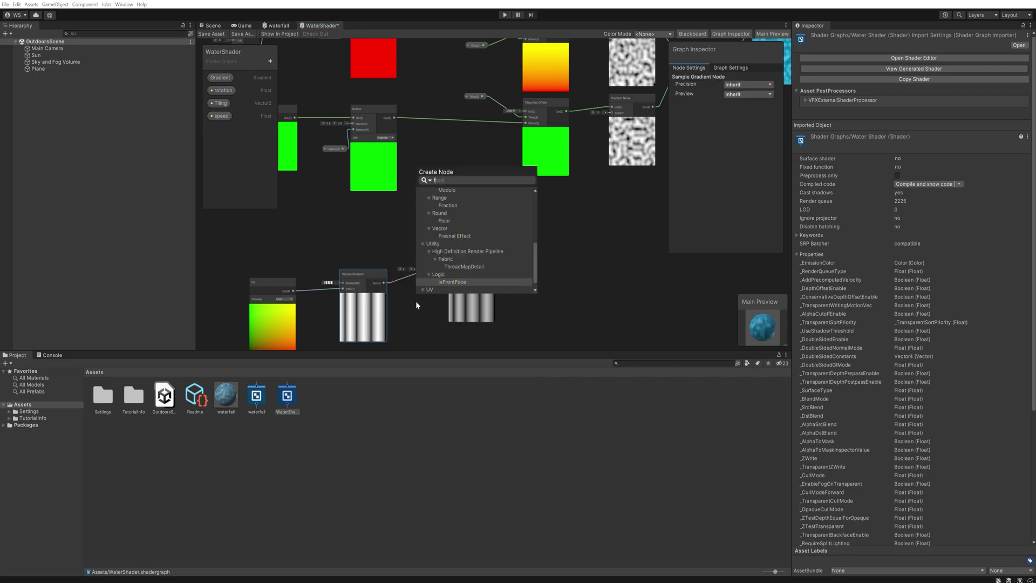
{"action": "type", "text": "loat"}
{"action": "key", "text": "Return"}
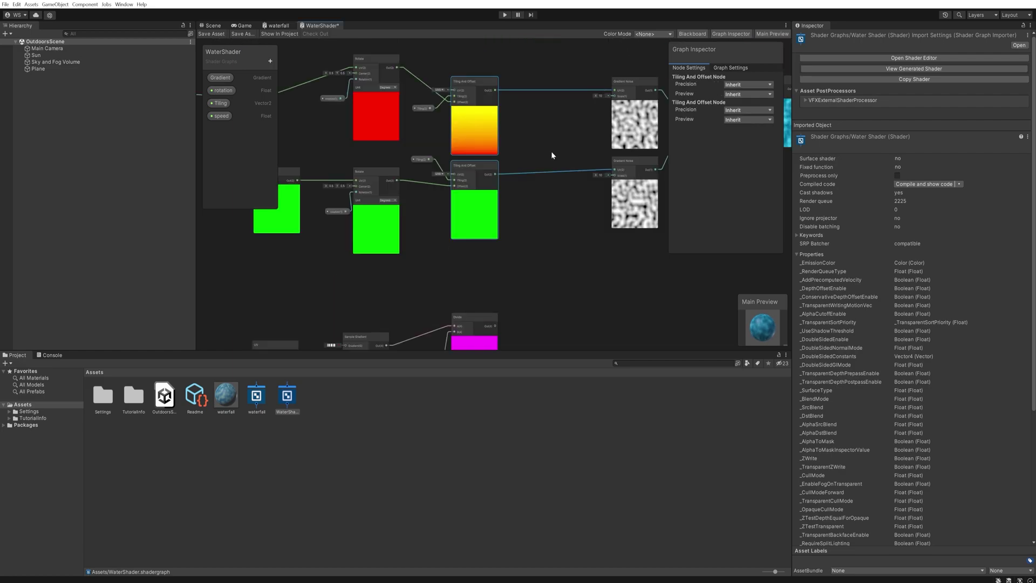
Step: Chain duplicated Tiling And Offset nodes into the Gradient Noise nodes, with Divide driving the lower one's Offset
{"action": "key", "text": "ctrl+d"}
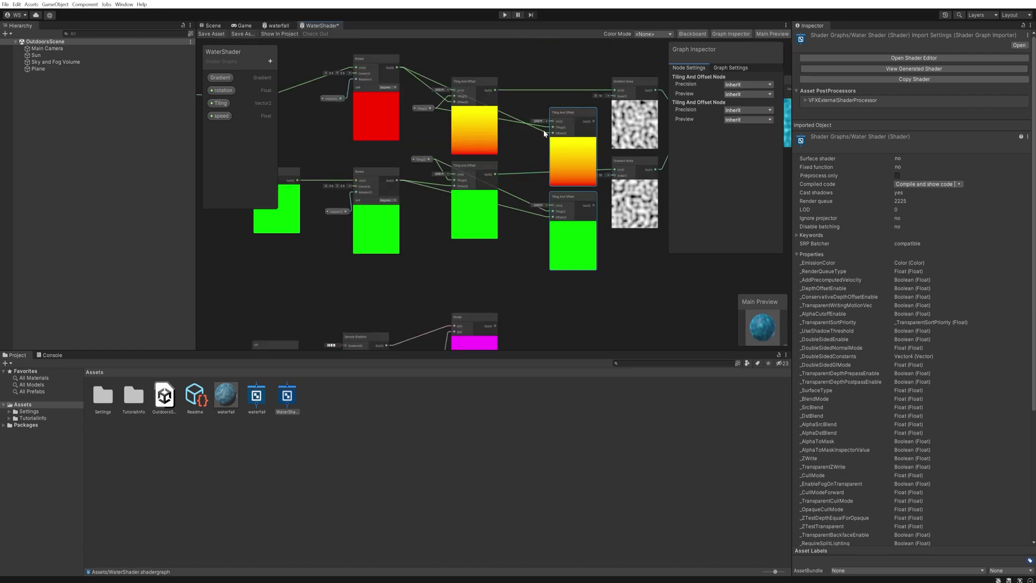
{"action": "left_click_drag", "start_coordinate": [576, 114], "coordinate": [561, 93]}
{"action": "right_click", "coordinate": [562, 100]}
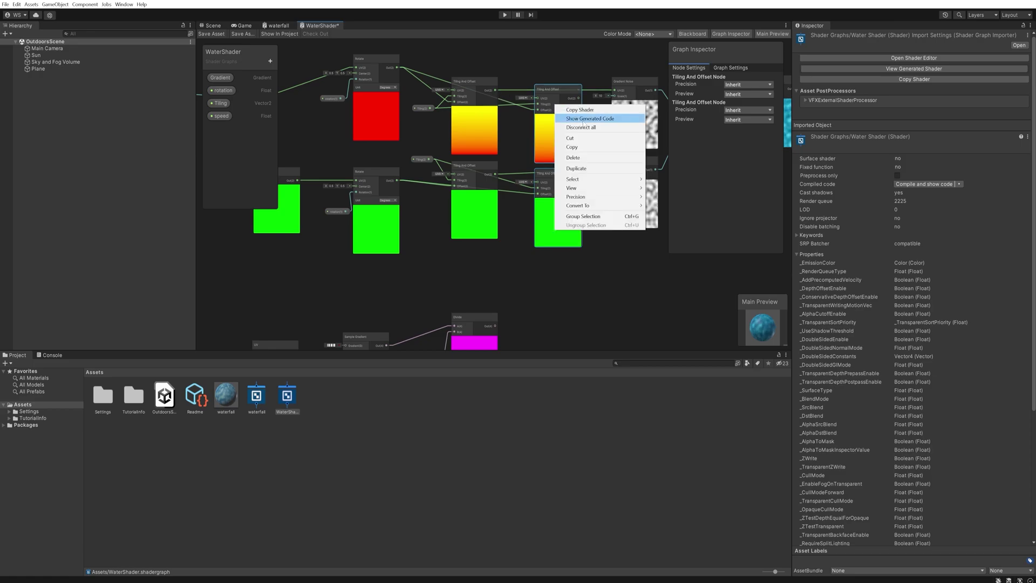
{"action": "left_click", "coordinate": [582, 127]}
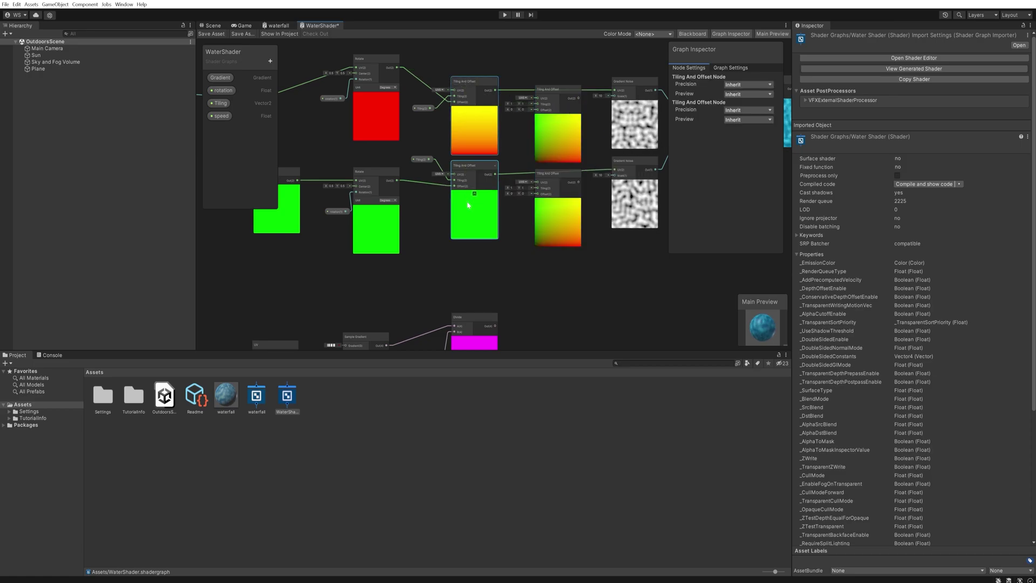
{"action": "left_click_drag", "start_coordinate": [496, 90], "coordinate": [539, 100]}
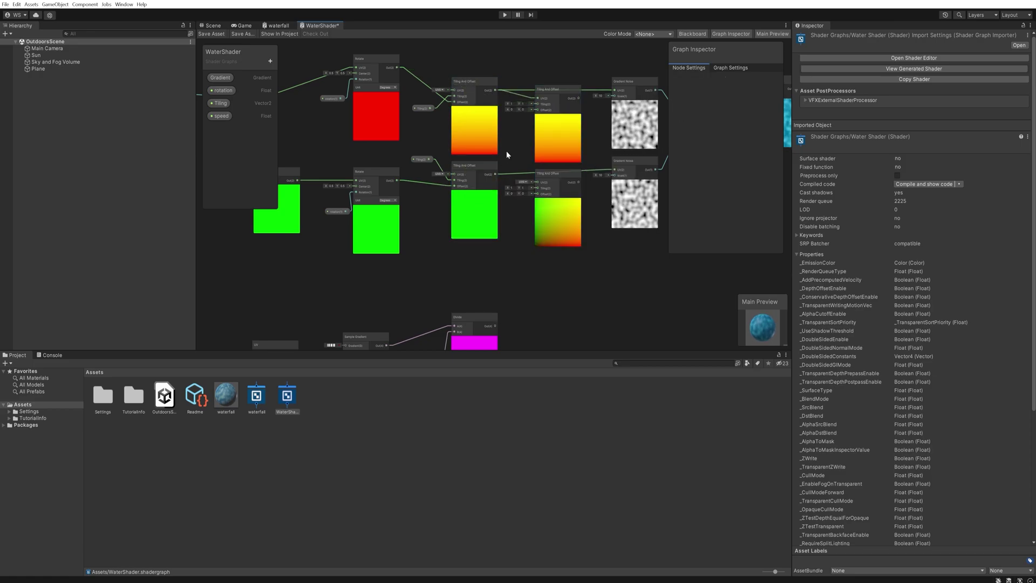
{"action": "left_click_drag", "start_coordinate": [494, 174], "coordinate": [539, 182]}
{"action": "left_click_drag", "start_coordinate": [579, 98], "coordinate": [614, 90]}
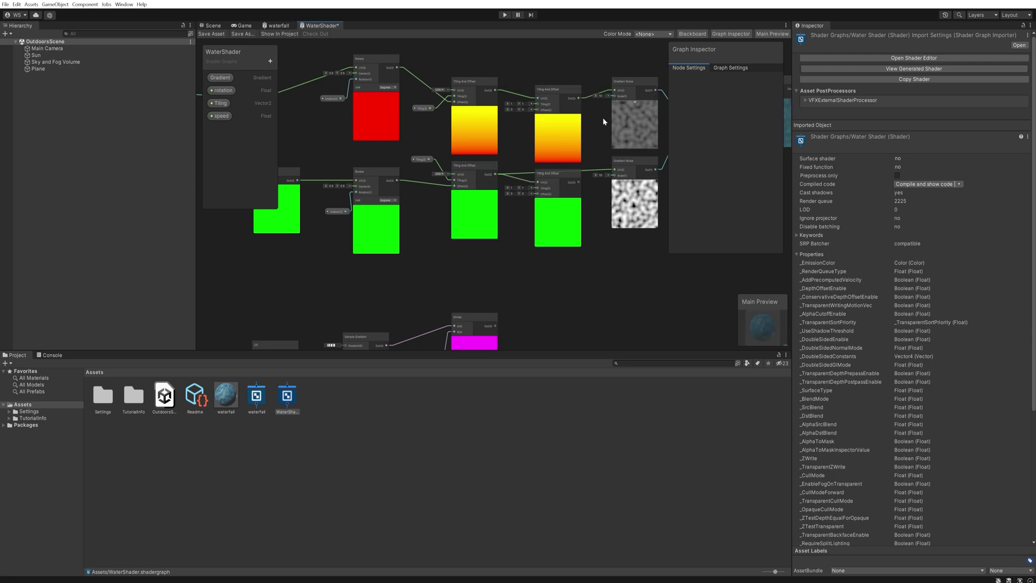
{"action": "left_click_drag", "start_coordinate": [580, 183], "coordinate": [615, 170]}
{"action": "middle_click_drag", "start_coordinate": [497, 323], "coordinate": [503, 269]}
{"action": "left_click_drag", "start_coordinate": [503, 272], "coordinate": [548, 141]}
{"action": "middle_click_drag", "start_coordinate": [549, 214], "coordinate": [509, 270]}
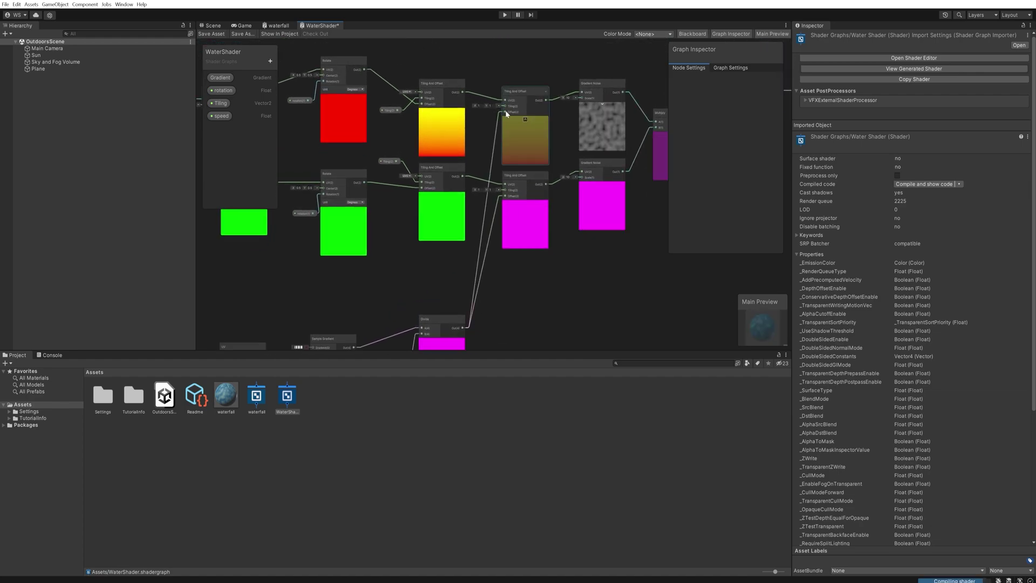
Step: Set the Float node feeding the Divide node to 2
{"action": "middle_click_drag", "start_coordinate": [551, 277], "coordinate": [608, 177]}
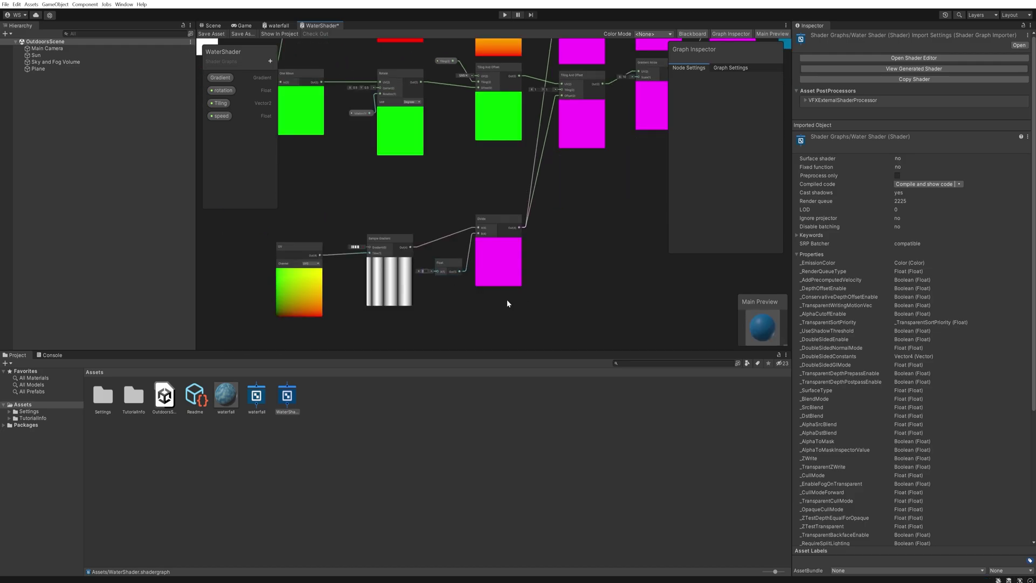
{"action": "middle_click_drag", "start_coordinate": [596, 195], "coordinate": [481, 229]}
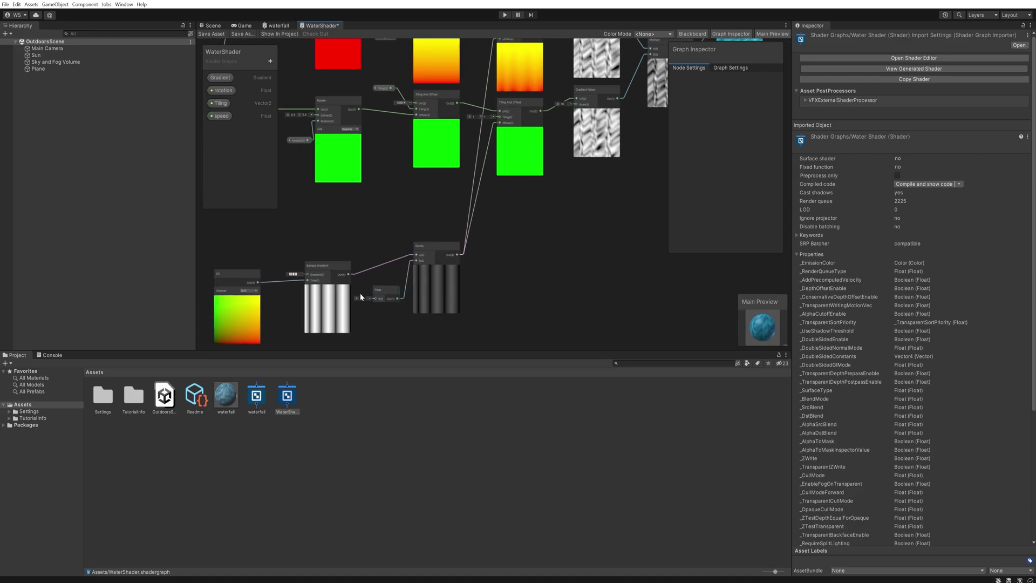
{"action": "type", "text": "2"}
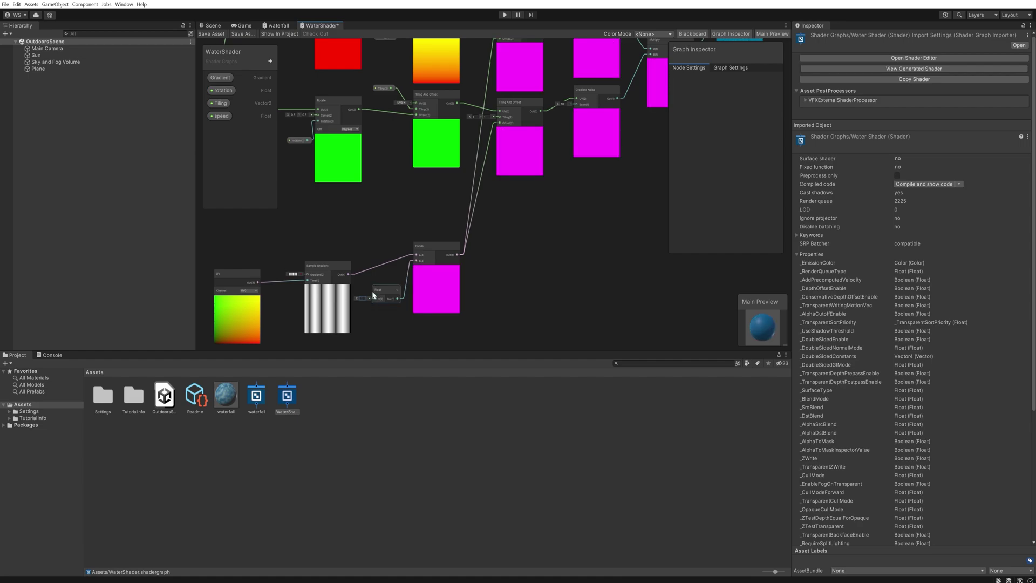
{"action": "middle_click_drag", "start_coordinate": [606, 142], "coordinate": [559, 148]}
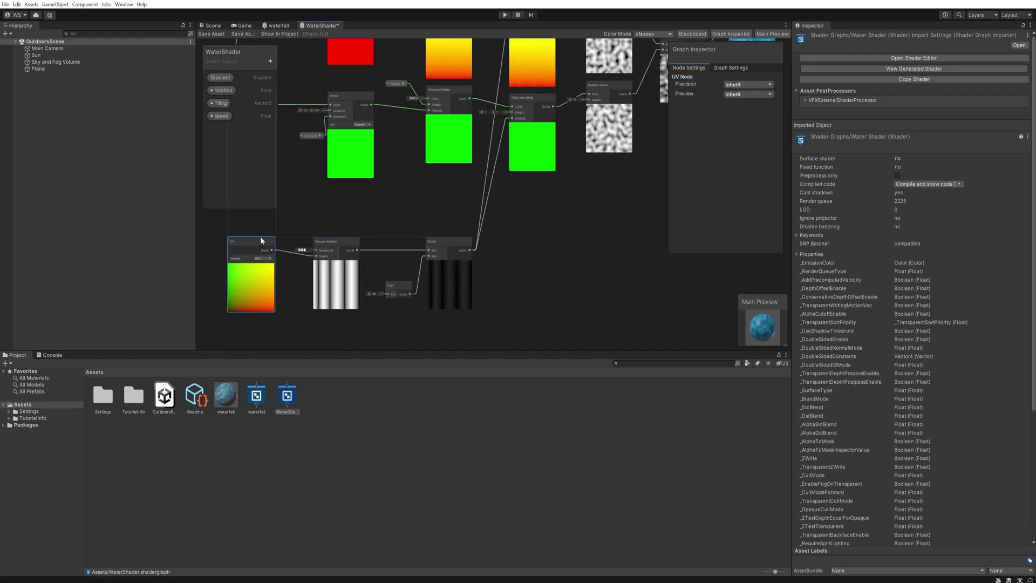
Step: Add a One Minus of the Divide result and wire it into a Tiling And Offset node
{"action": "middle_click_drag", "start_coordinate": [629, 189], "coordinate": [534, 271]}
{"action": "middle_click_drag", "start_coordinate": [533, 270], "coordinate": [540, 256]}
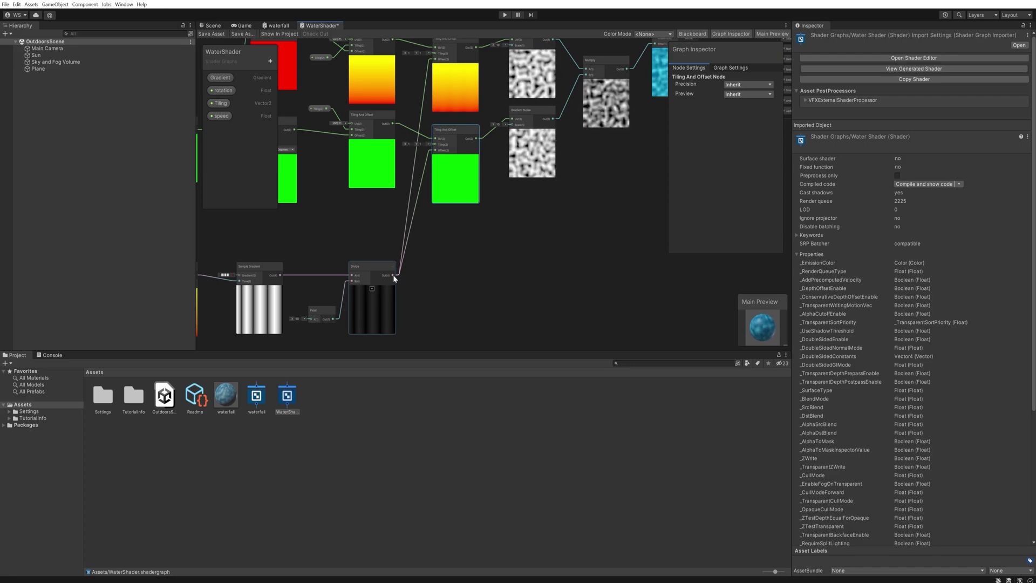
{"action": "left_click_drag", "start_coordinate": [393, 277], "coordinate": [424, 267]}
{"action": "type", "text": "inv"}
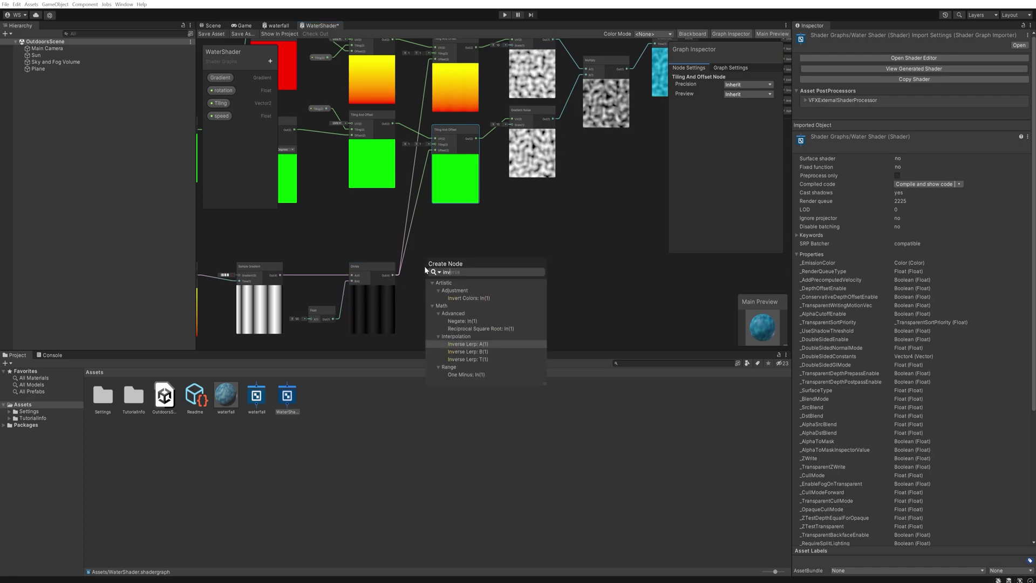
{"action": "left_click", "coordinate": [466, 375]}
{"action": "left_click_drag", "start_coordinate": [470, 275], "coordinate": [435, 150]}
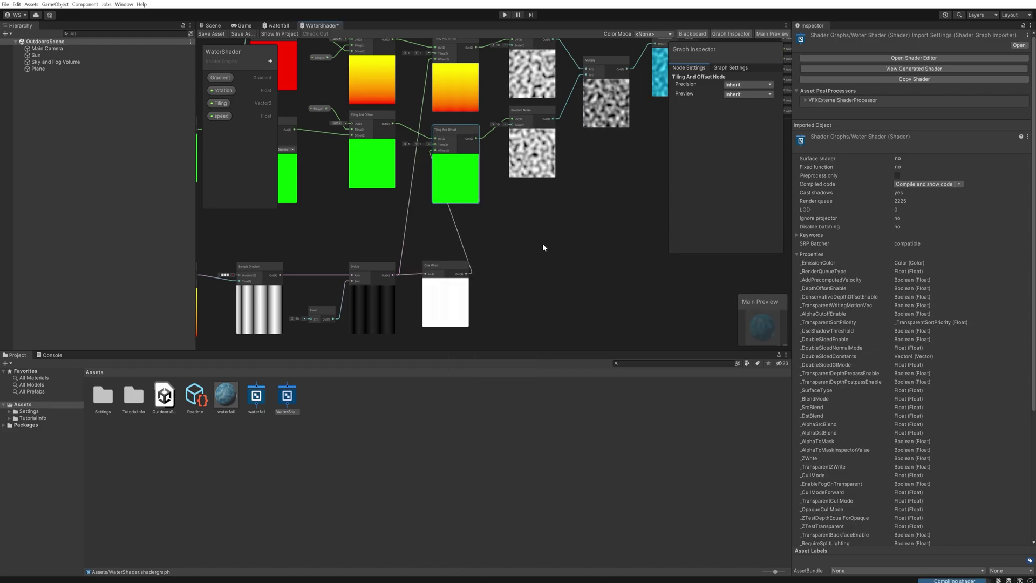
Step: Move the Vertex/Fragment stack right and add a Multiply node after the Sample Gradient
{"action": "middle_click_drag", "start_coordinate": [597, 171], "coordinate": [537, 204]}
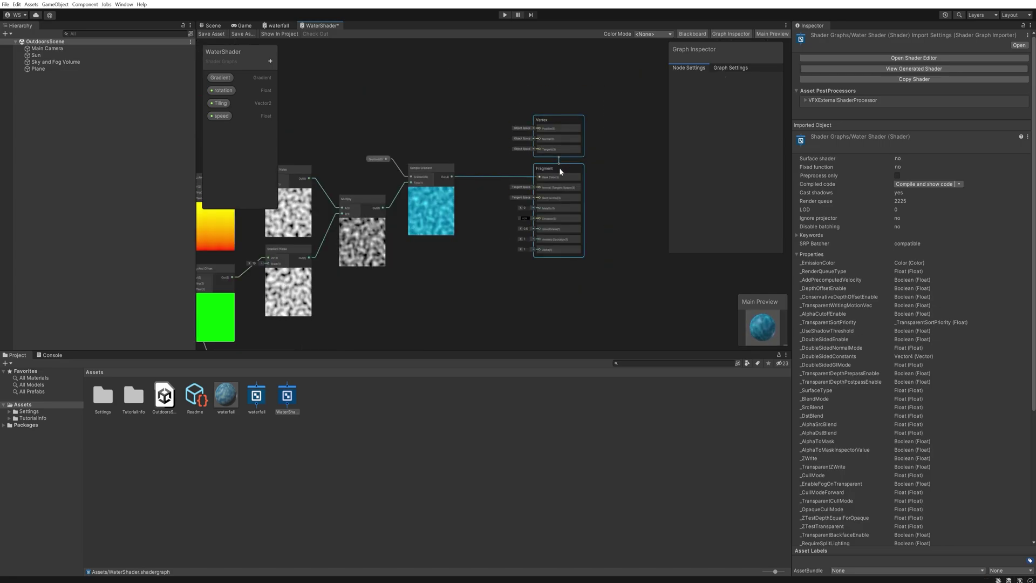
{"action": "left_click_drag", "start_coordinate": [559, 167], "coordinate": [640, 162]}
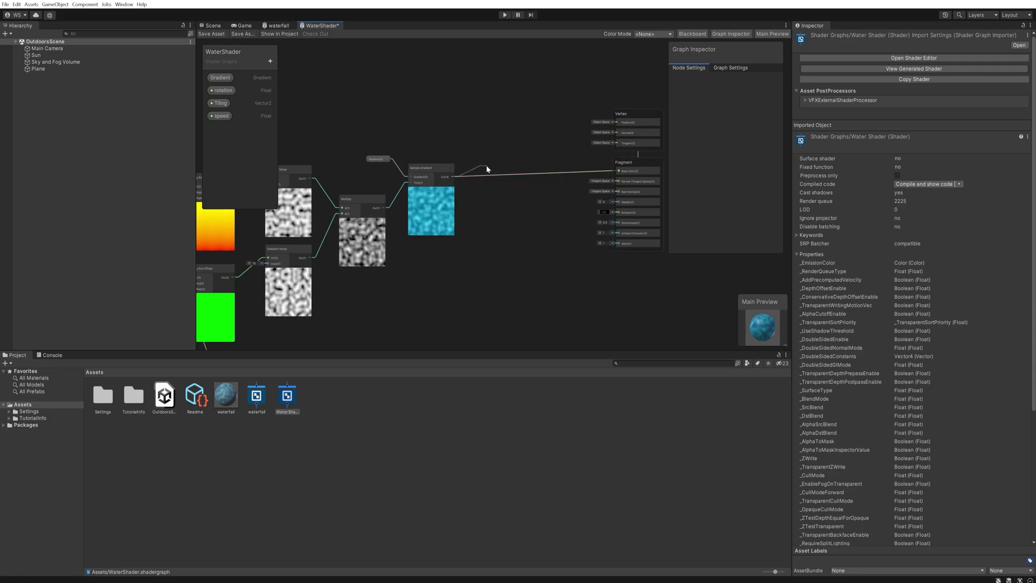
{"action": "left_click_drag", "start_coordinate": [487, 167], "coordinate": [487, 166]}
{"action": "type", "text": "mul"}
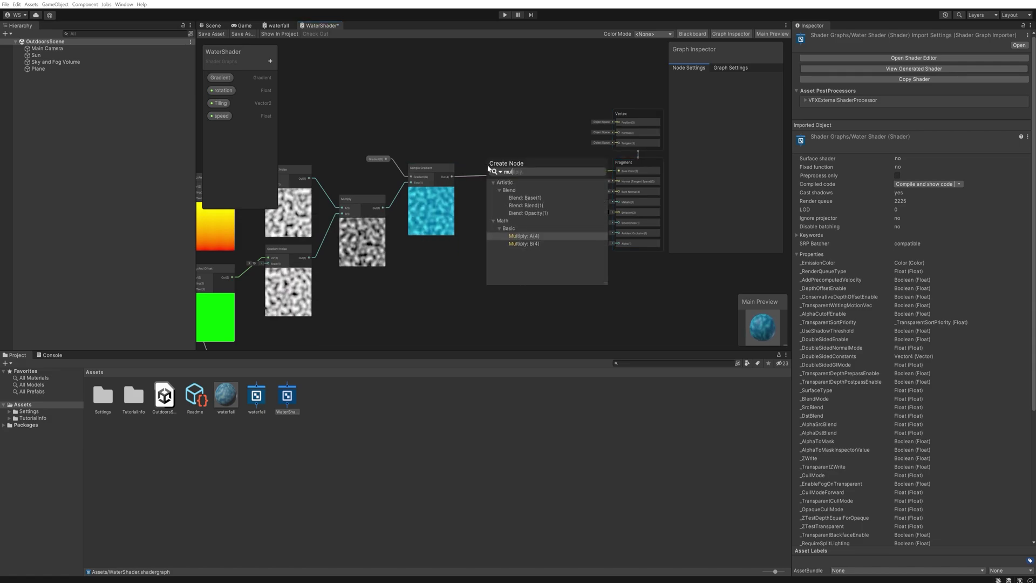
{"action": "key", "text": "Return"}
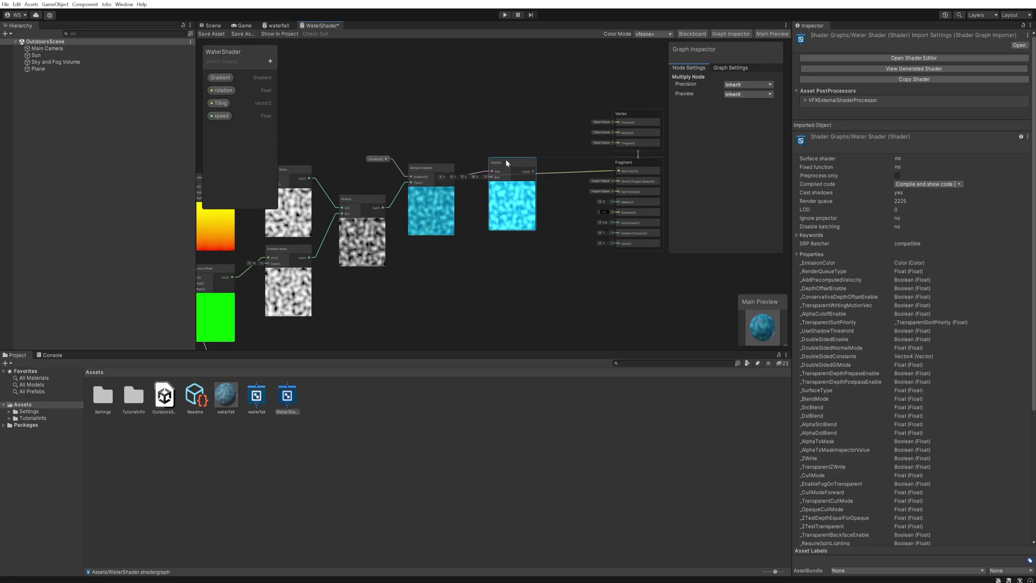
Step: Route the Multiply result into Base Color and add a Float property named brightness
{"action": "left_click_drag", "start_coordinate": [599, 176], "coordinate": [618, 170]}
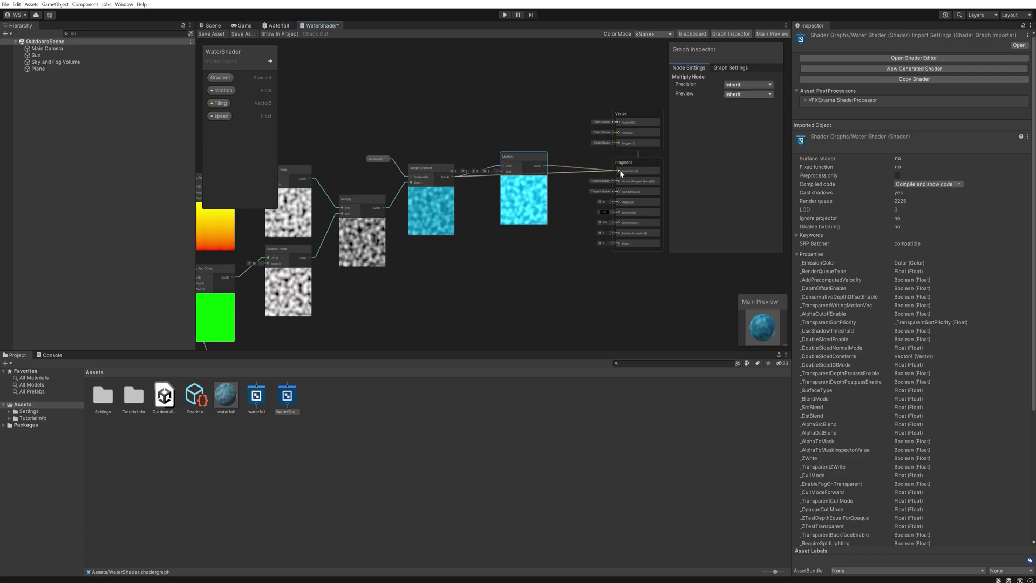
{"action": "left_click", "coordinate": [271, 61]}
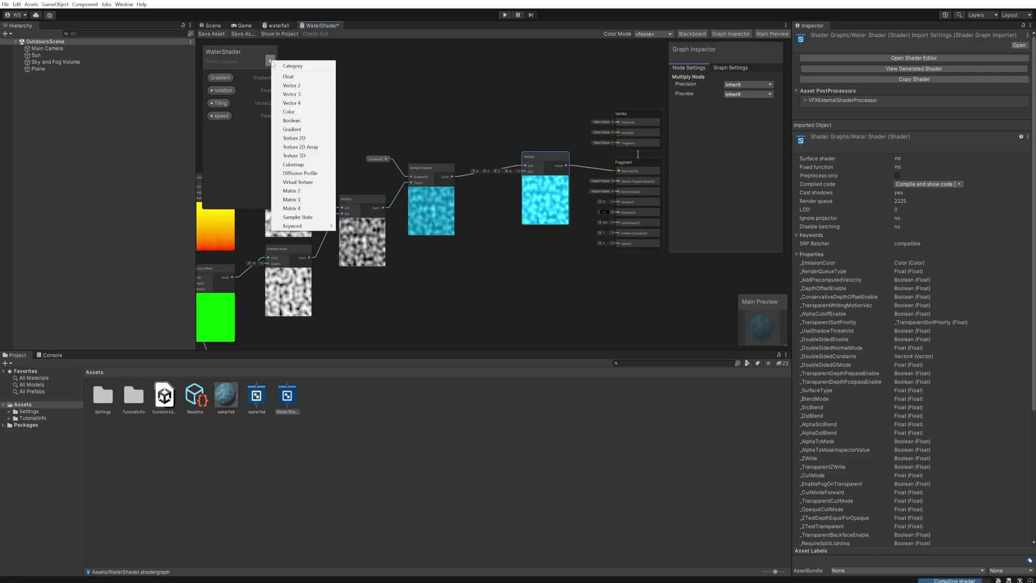
{"action": "left_click", "coordinate": [290, 76]}
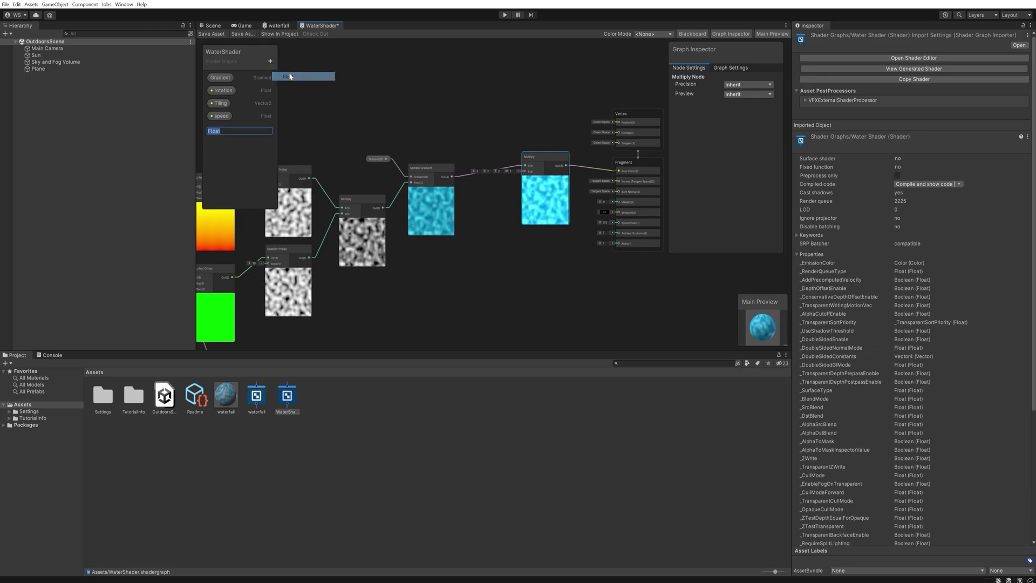
{"action": "type", "text": "brightness"}
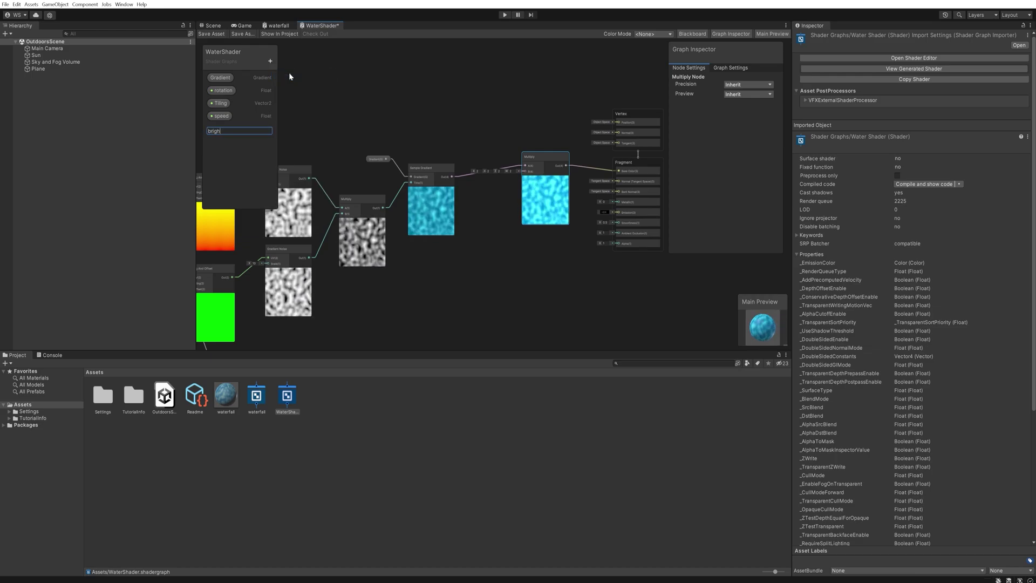
{"action": "key", "text": "Return"}
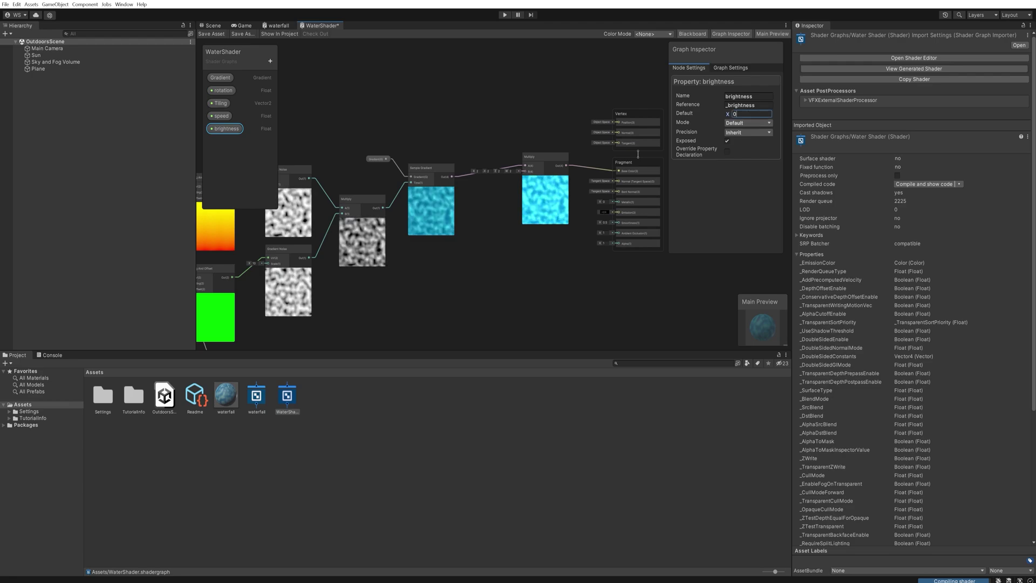
Step: Set the brightness property's default to 1.5 and tidy the Multiply node's position
{"action": "type", "text": "1.5"}
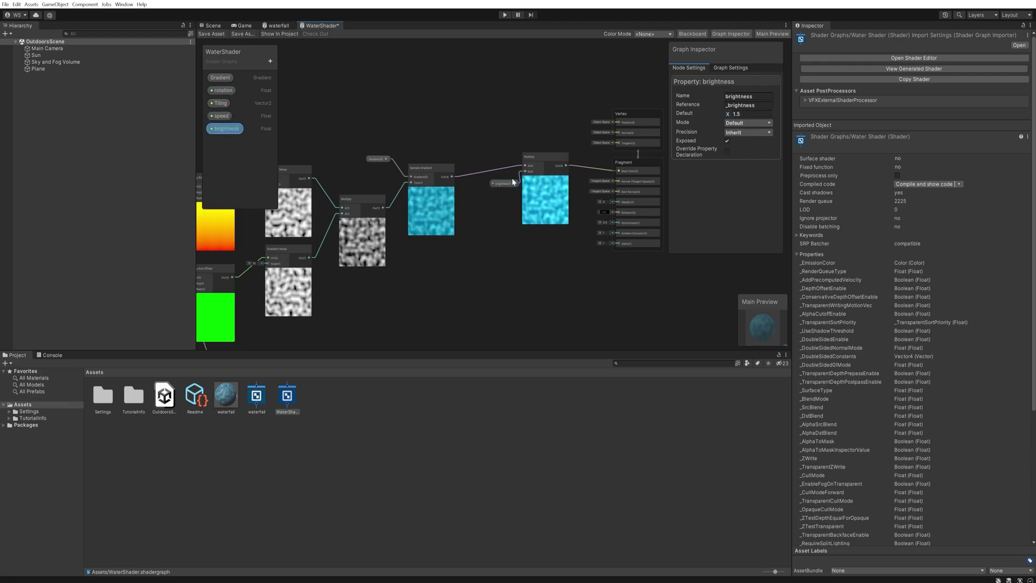
{"action": "left_click_drag", "start_coordinate": [727, 113], "coordinate": [741, 114]}
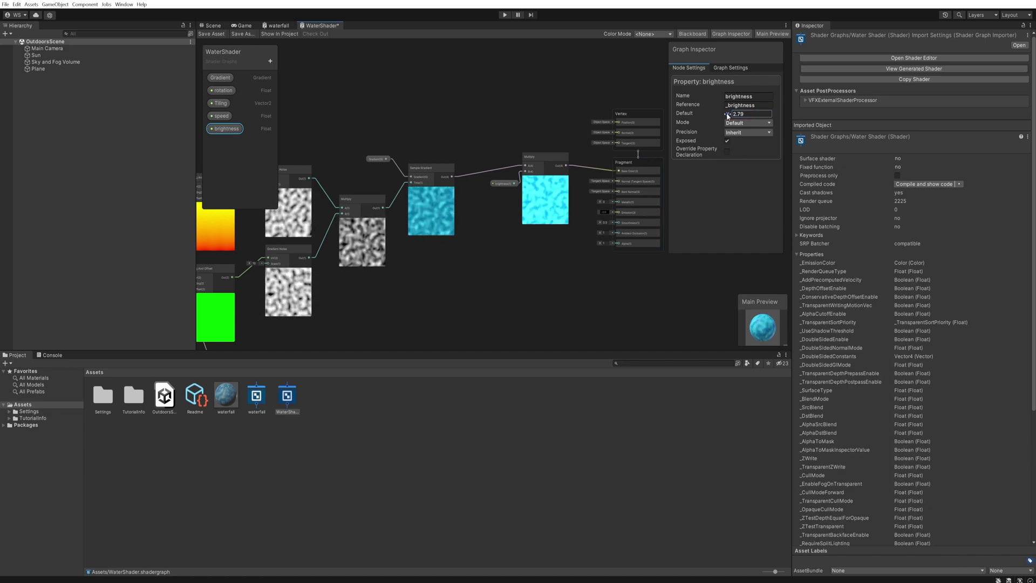
{"action": "mouse_move", "coordinate": [728, 115]}
{"action": "left_mouse_down"}
{"action": "mouse_move", "coordinate": [699, 115]}
{"action": "mouse_move", "coordinate": [720, 115]}
{"action": "left_mouse_up"}
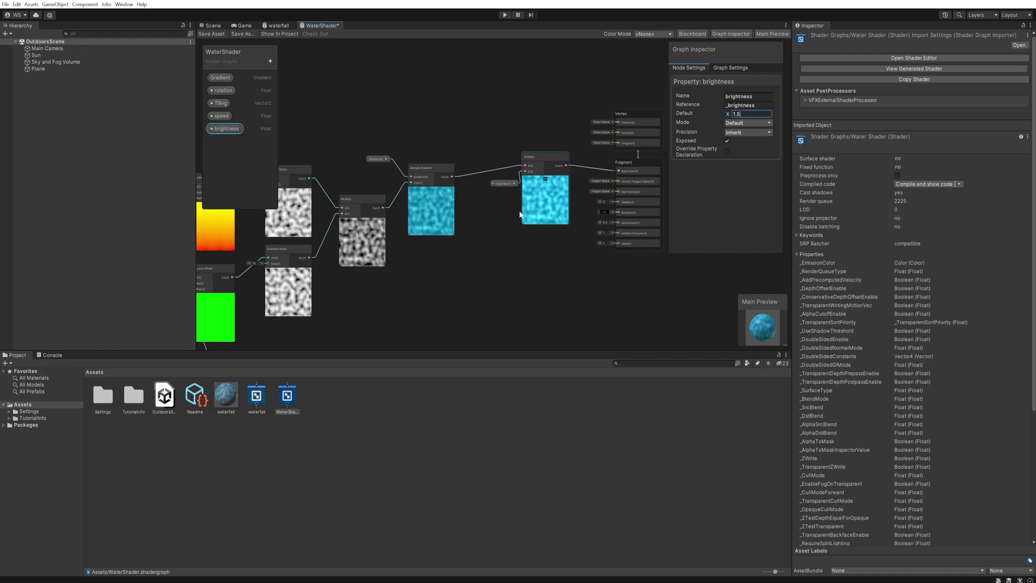
{"action": "scroll", "coordinate": [514, 227], "scroll_direction": "down", "scroll_amount": 1}
{"action": "middle_click_drag", "start_coordinate": [513, 228], "coordinate": [529, 203]}
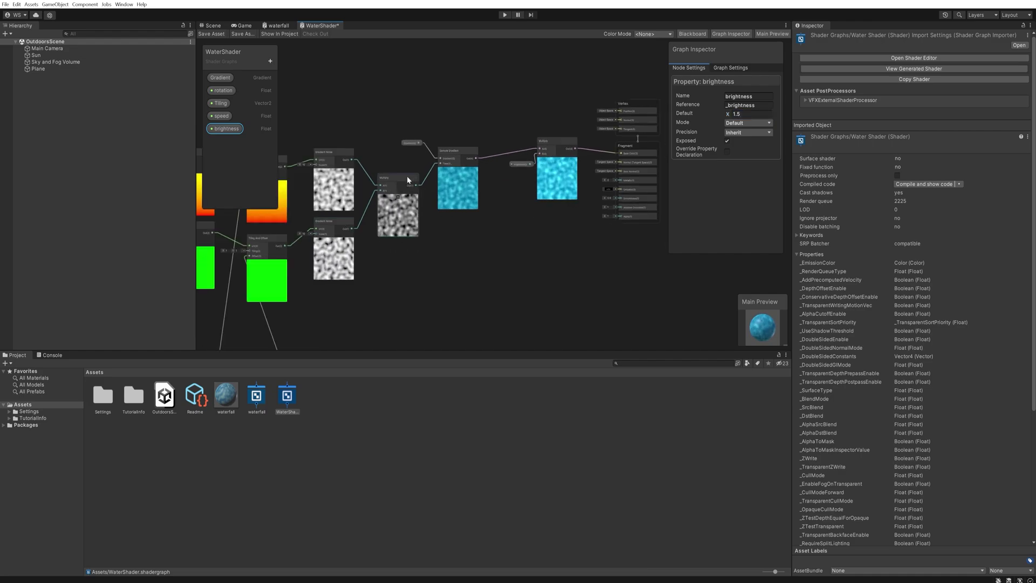
{"action": "left_click_drag", "start_coordinate": [408, 180], "coordinate": [402, 176]}
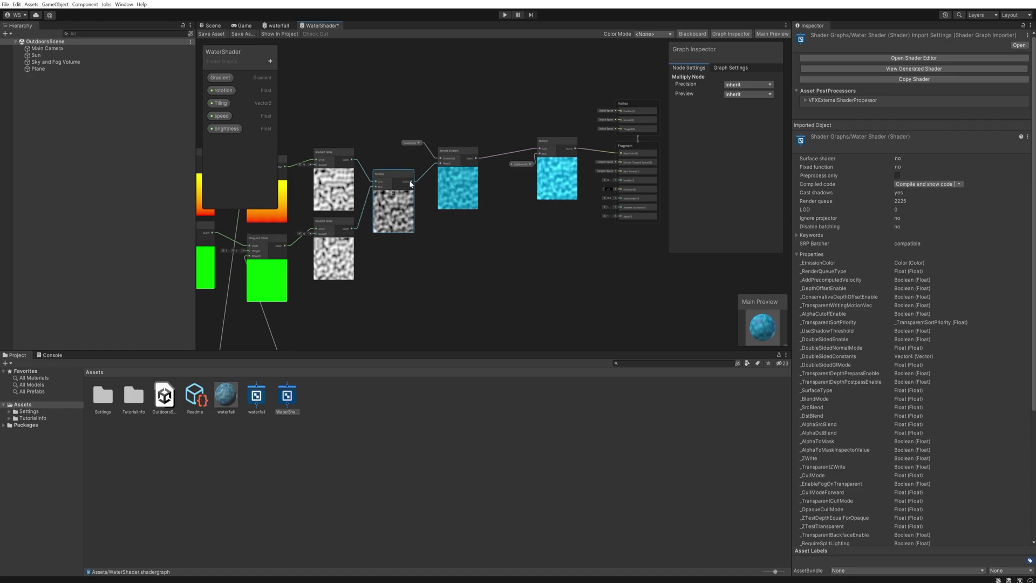
Step: Add a Normal From Height node after Multiply and wire it into the Fragment's Normal (Tangent Space) input
{"action": "key", "text": "space"}
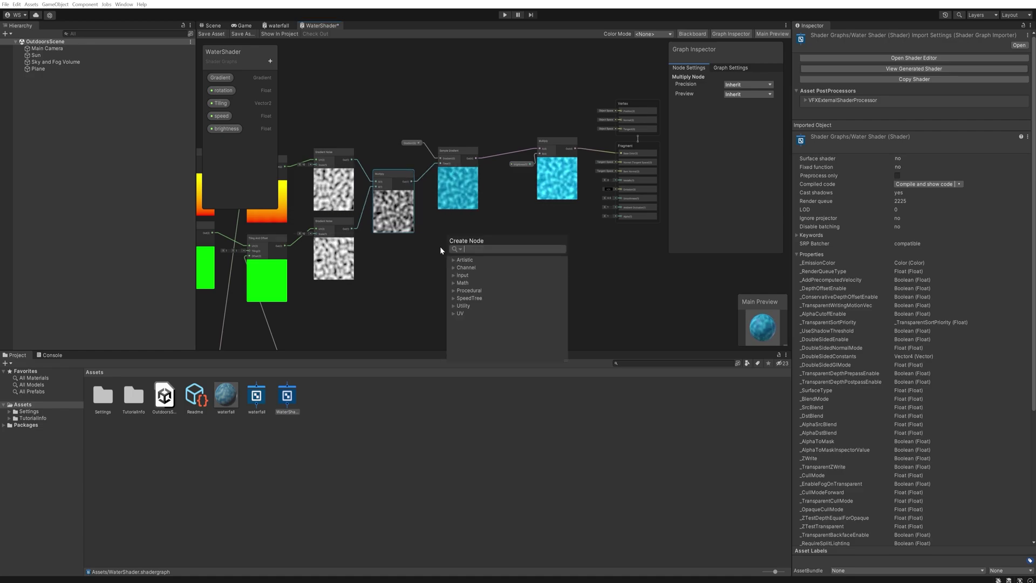
{"action": "type", "text": "bump"}
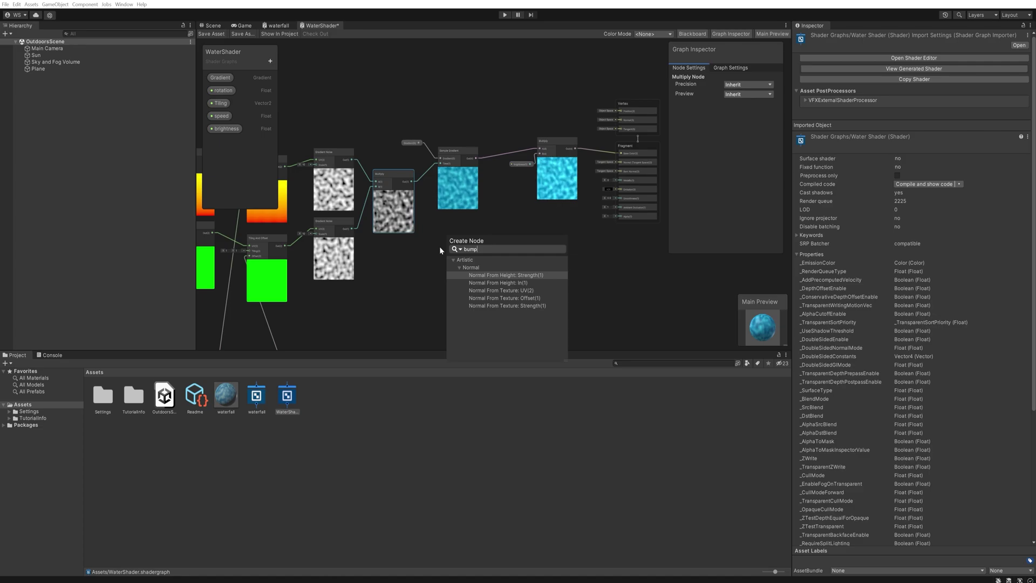
{"action": "left_click", "coordinate": [536, 282]}
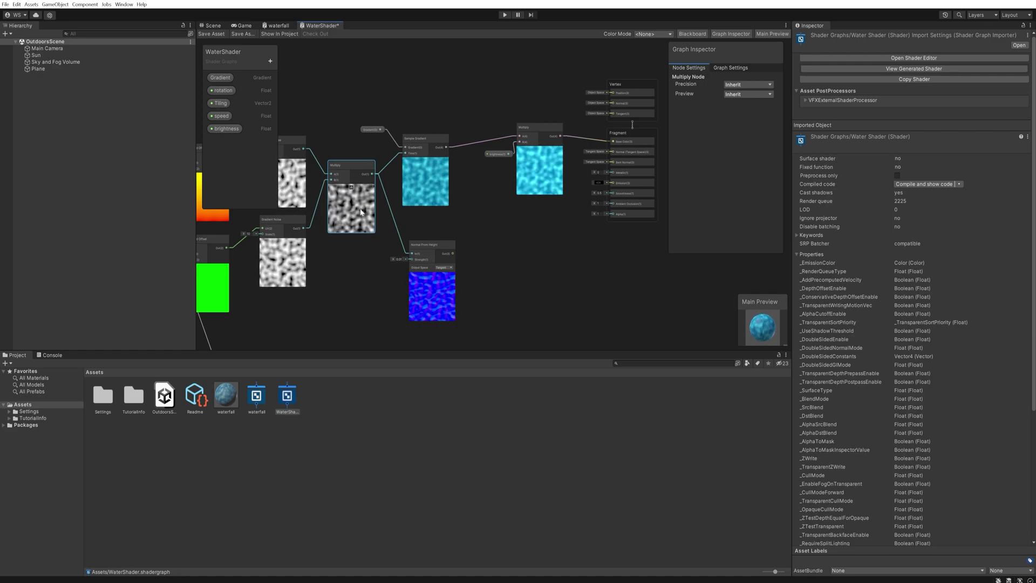
{"action": "middle_click_drag", "start_coordinate": [496, 241], "coordinate": [448, 259]}
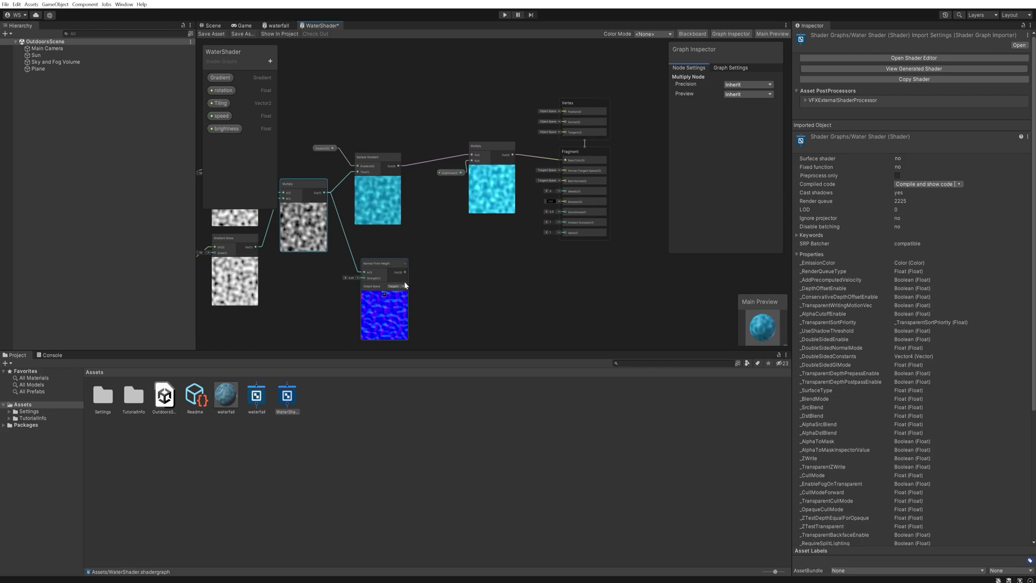
{"action": "left_click_drag", "start_coordinate": [406, 272], "coordinate": [510, 236]}
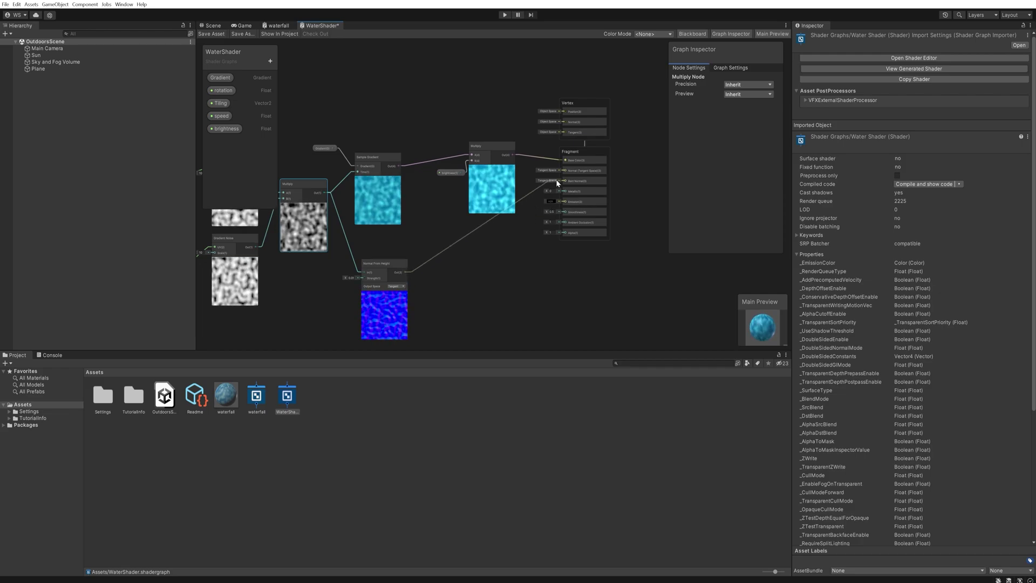
{"action": "left_click_drag", "start_coordinate": [565, 173], "coordinate": [565, 170]}
{"action": "left_click_drag", "start_coordinate": [495, 155], "coordinate": [447, 169]}
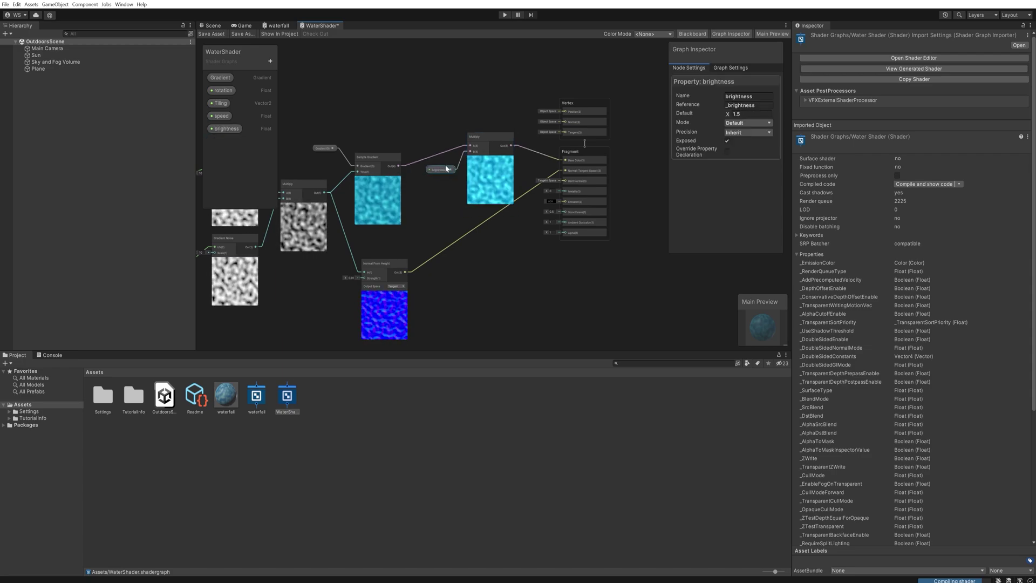
{"action": "left_click", "coordinate": [587, 152]}
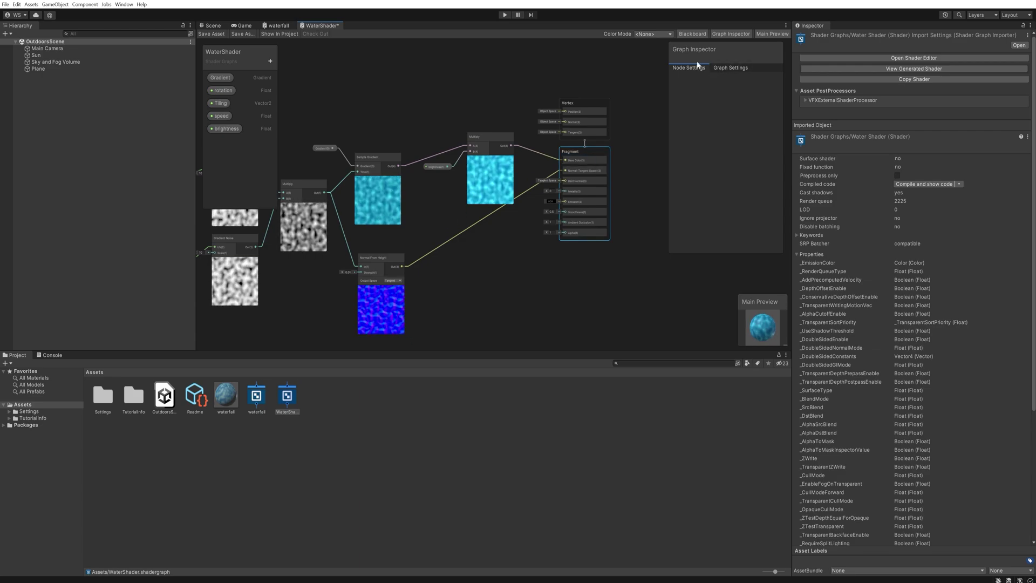
Step: Tick Depth Offset under Graph Settings' Surface Options and wire Multiply's output into the Fragment Depth Offset
{"action": "left_click", "coordinate": [728, 67]}
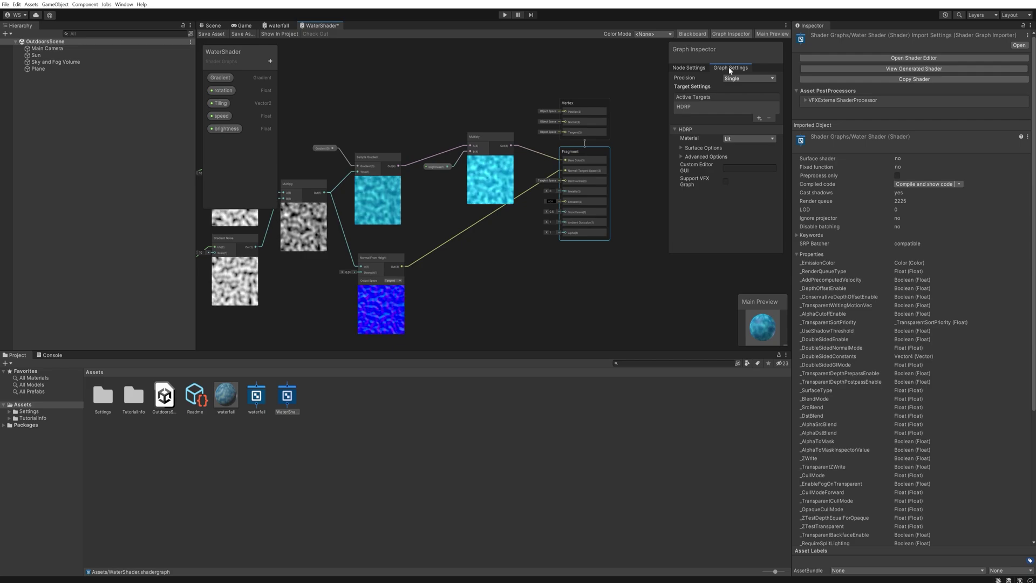
{"action": "left_click", "coordinate": [682, 148]}
{"action": "scroll", "coordinate": [692, 187], "scroll_direction": "down", "scroll_amount": 5}
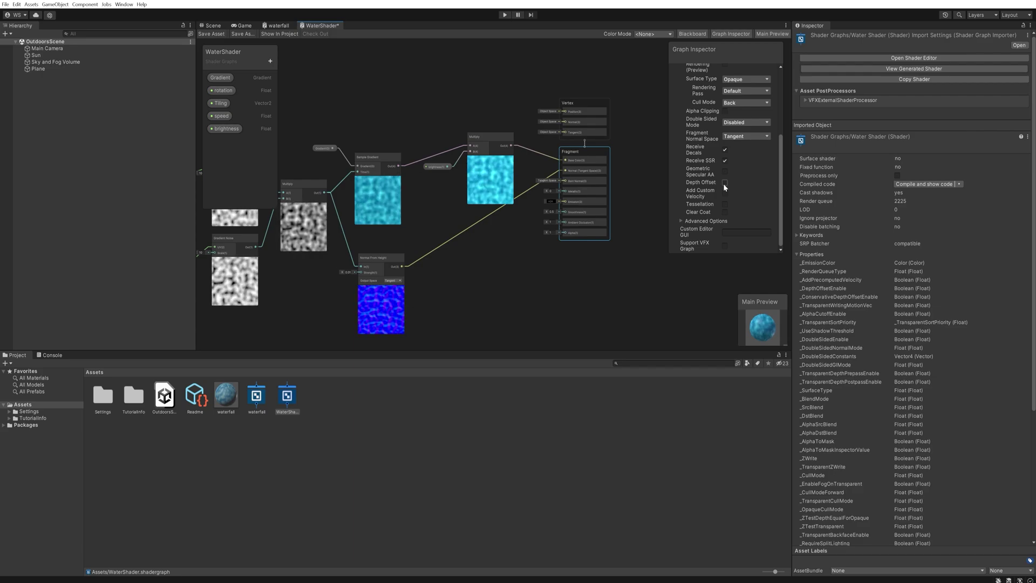
{"action": "left_click", "coordinate": [724, 183]}
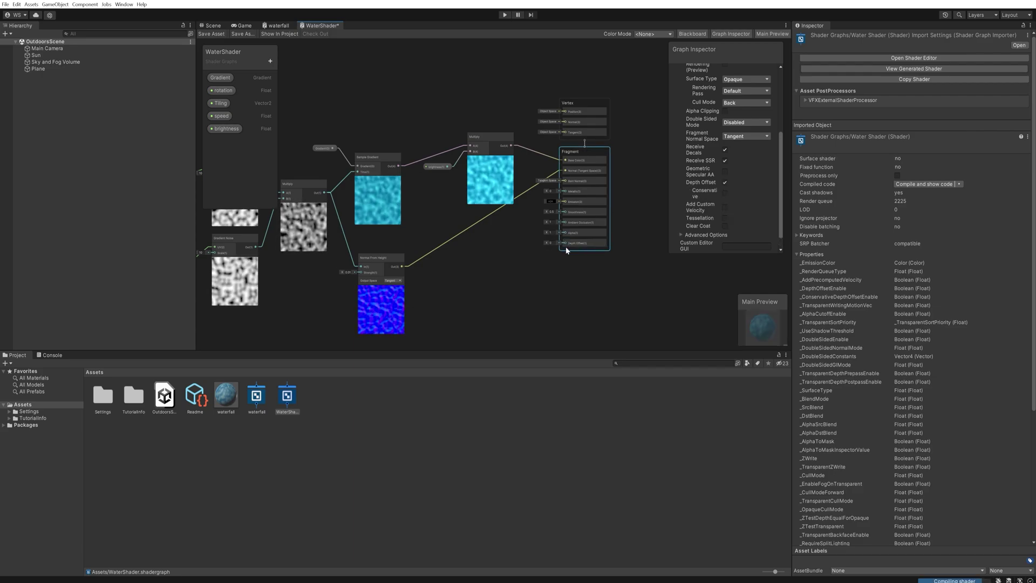
{"action": "middle_click_drag", "start_coordinate": [457, 258], "coordinate": [493, 228]}
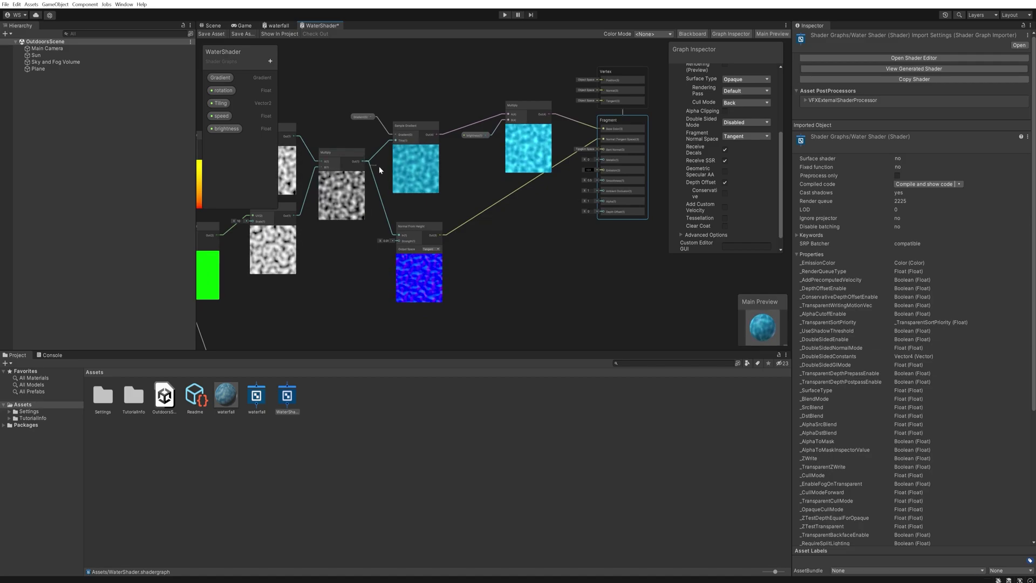
{"action": "left_click_drag", "start_coordinate": [559, 211], "coordinate": [602, 213]}
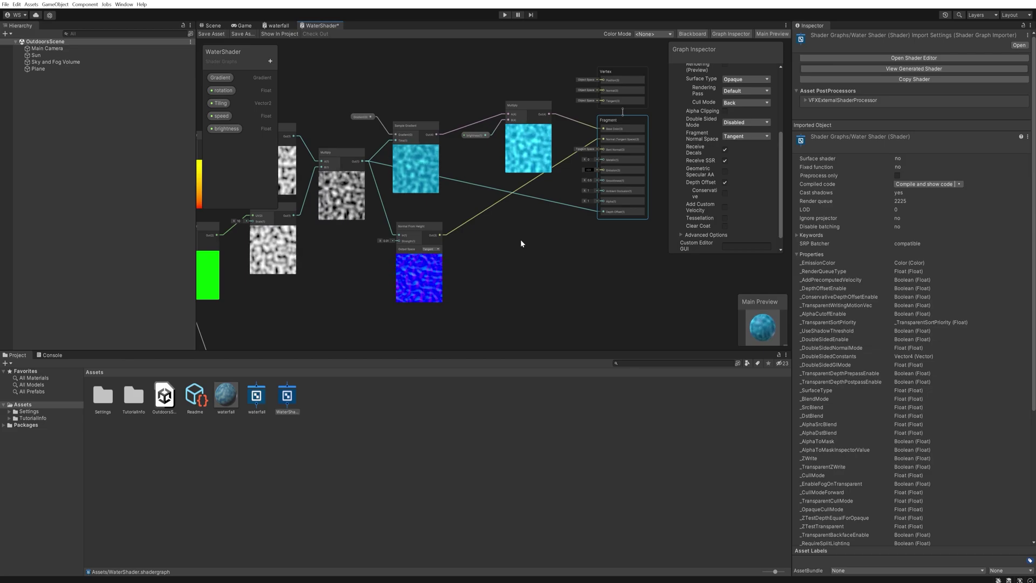
{"action": "key", "text": "a"}
{"action": "scroll", "coordinate": [507, 241], "scroll_direction": "down", "scroll_amount": 2}
{"action": "middle_click_drag", "start_coordinate": [497, 241], "coordinate": [470, 244]}
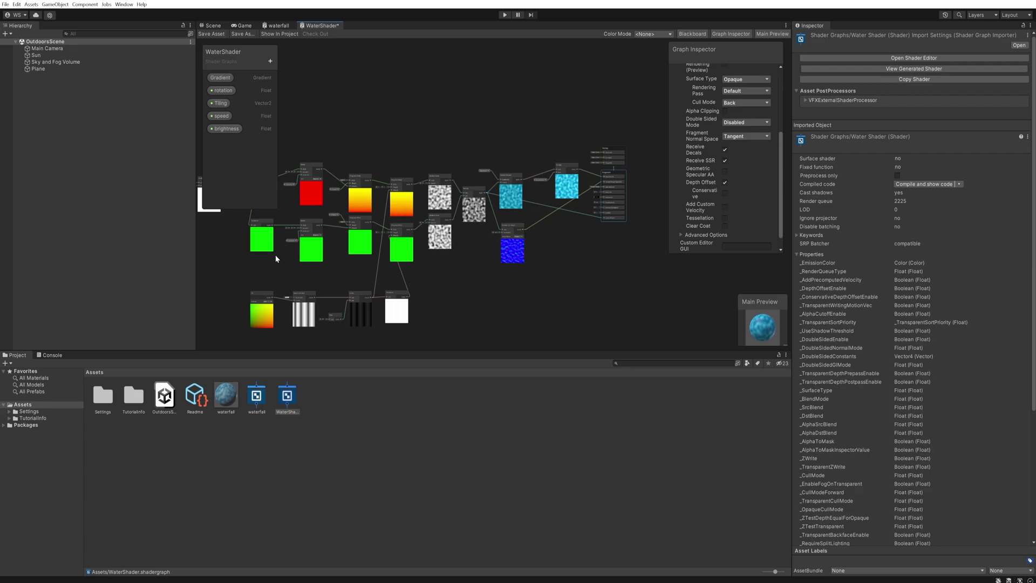
{"action": "middle_click_drag", "start_coordinate": [327, 255], "coordinate": [373, 251]}
{"action": "middle_click_drag", "start_coordinate": [565, 245], "coordinate": [465, 280]}
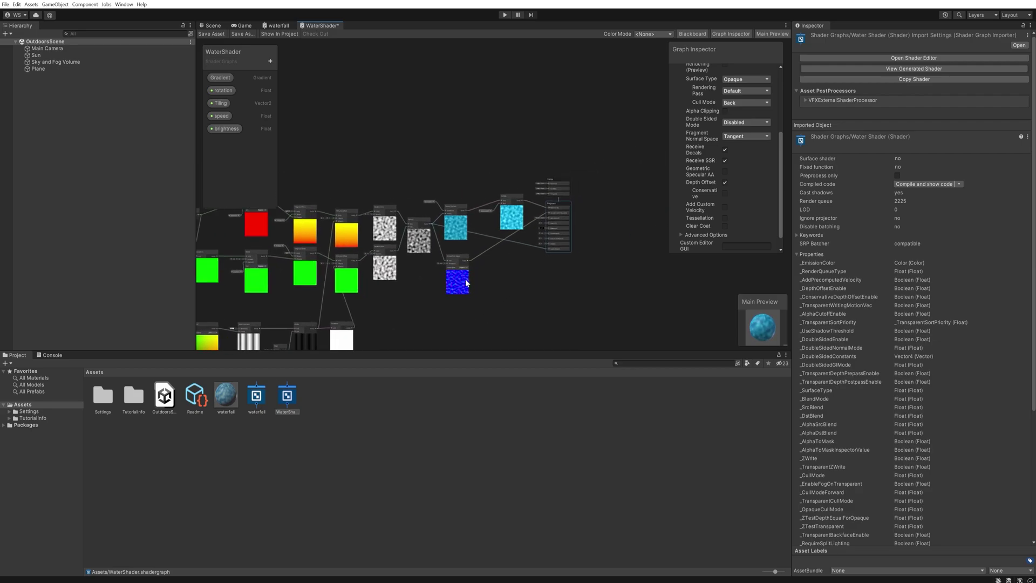
{"action": "scroll", "coordinate": [524, 260], "scroll_direction": "down", "scroll_amount": 1}
{"action": "scroll", "coordinate": [524, 259], "scroll_direction": "up", "scroll_amount": 3}
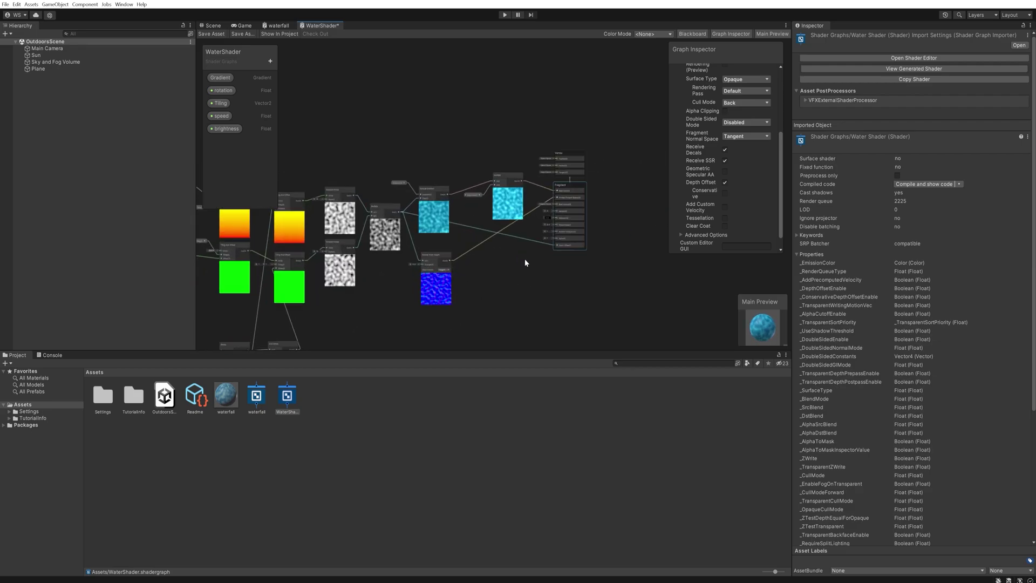
Step: Save the shader graph and create a new material named Water in Assets
{"action": "left_click", "coordinate": [211, 34]}
{"action": "right_click", "coordinate": [353, 413]}
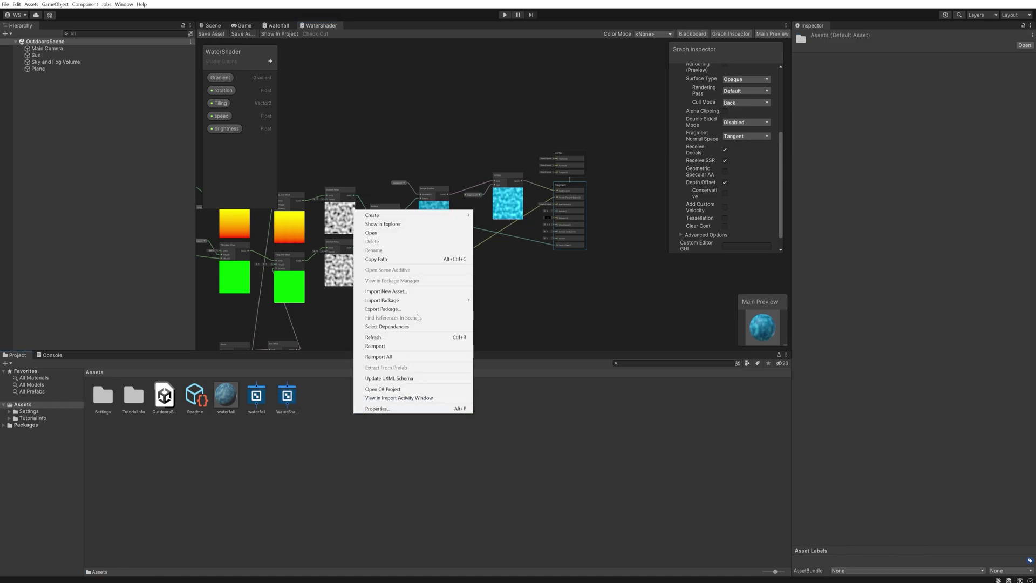
{"action": "mouse_move", "coordinate": [467, 218]}
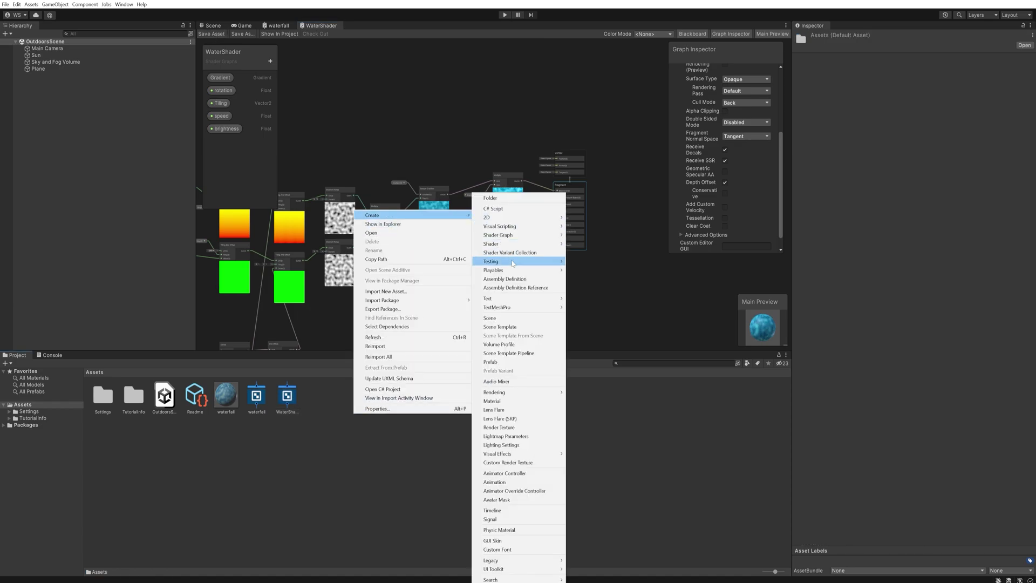
{"action": "left_click", "coordinate": [503, 401]}
{"action": "type", "text": "Water"}
{"action": "key", "text": "Return"}
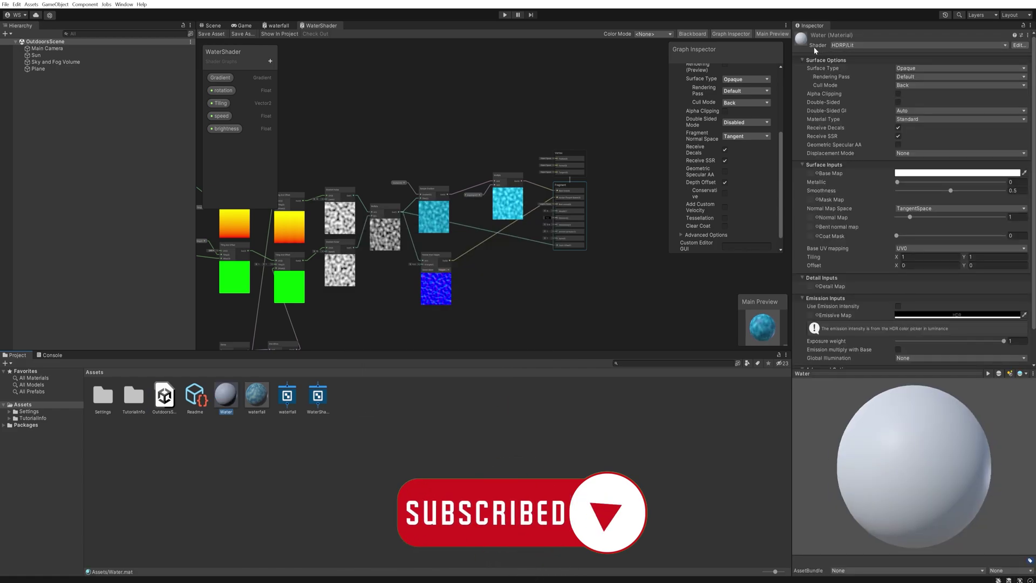
Step: Assign Shader Graphs/WaterShader to the Water material and enable its Depth Offset
{"action": "left_click", "coordinate": [847, 46]}
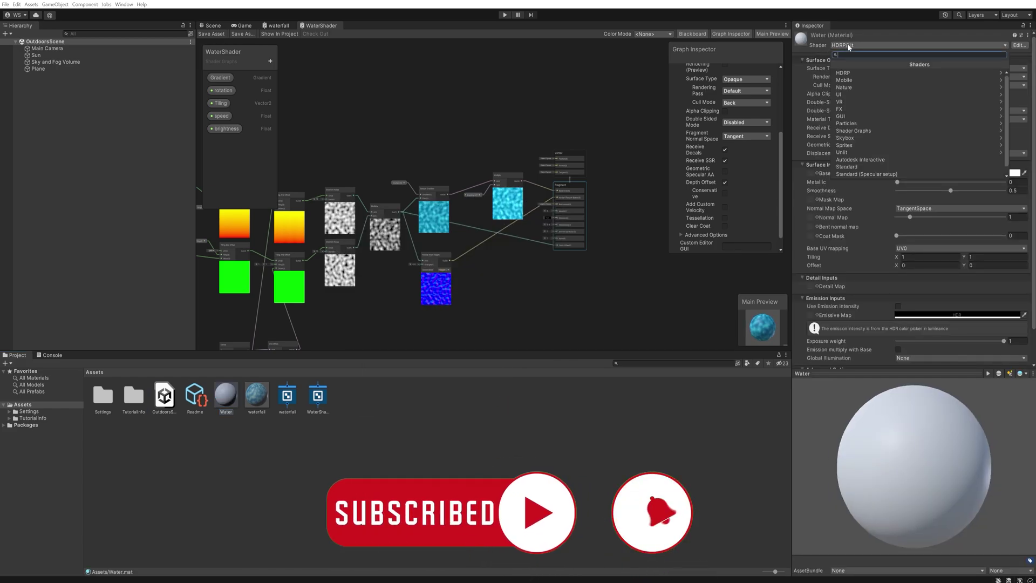
{"action": "left_click", "coordinate": [853, 130]}
{"action": "left_click", "coordinate": [862, 83]}
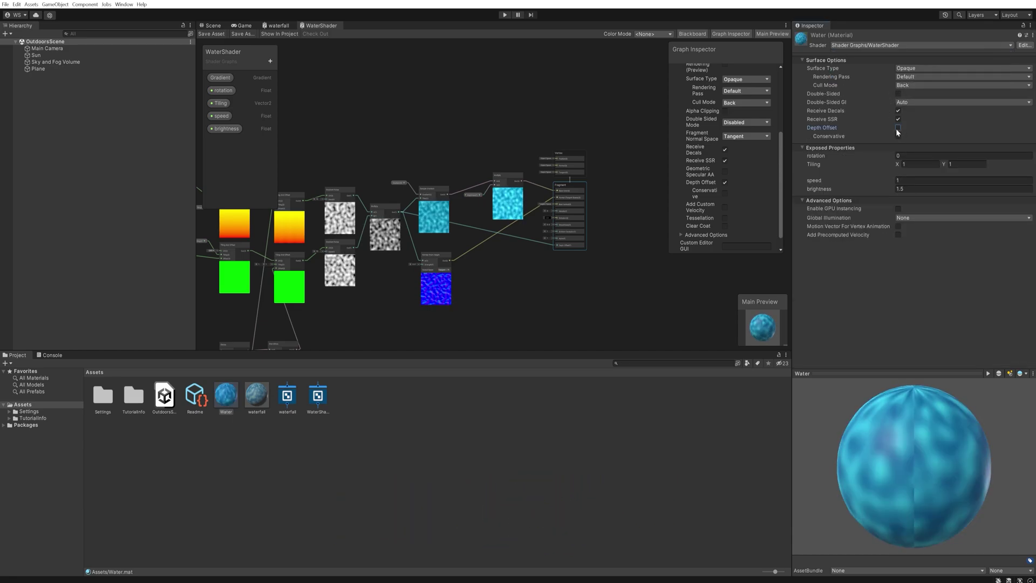
{"action": "left_click", "coordinate": [899, 129]}
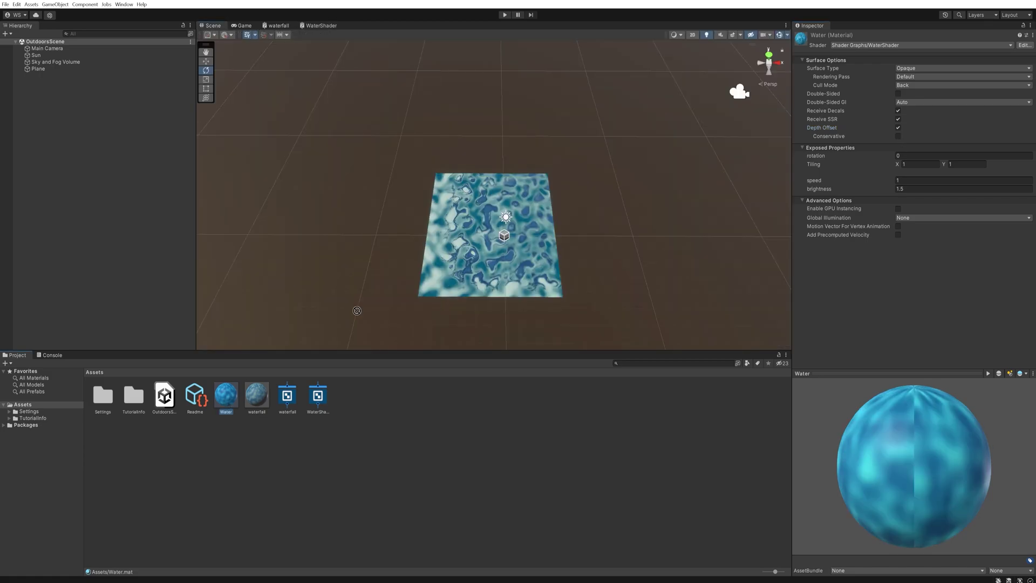
Step: Apply the Water material to the Plane, set Tiling X and Y to 2, and enter Play mode
{"action": "left_click_drag", "start_coordinate": [356, 310], "coordinate": [460, 264]}
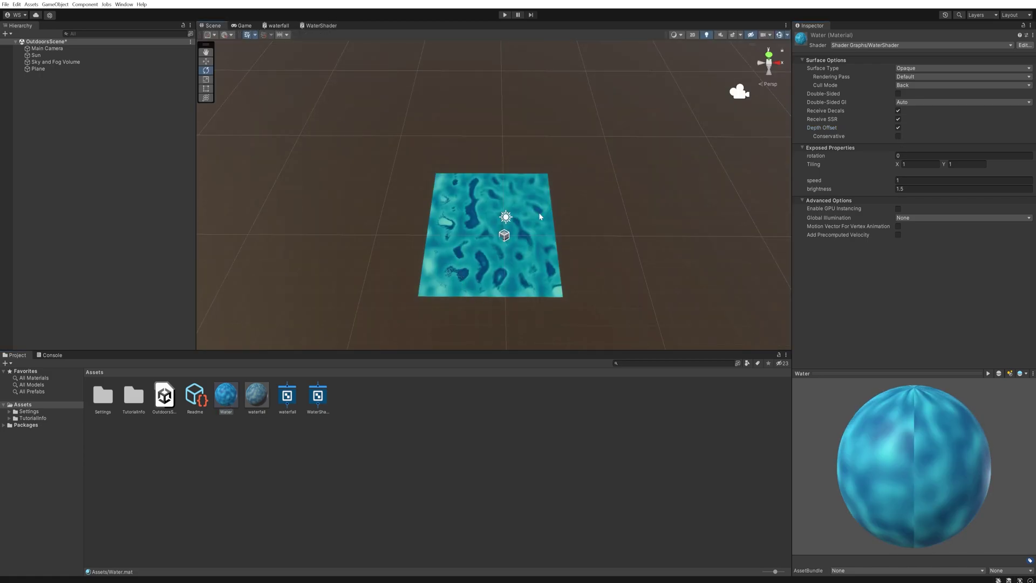
{"action": "left_click", "coordinate": [920, 165]}
{"action": "type", "text": "2"}
{"action": "key", "text": "Tab"}
{"action": "type", "text": "2"}
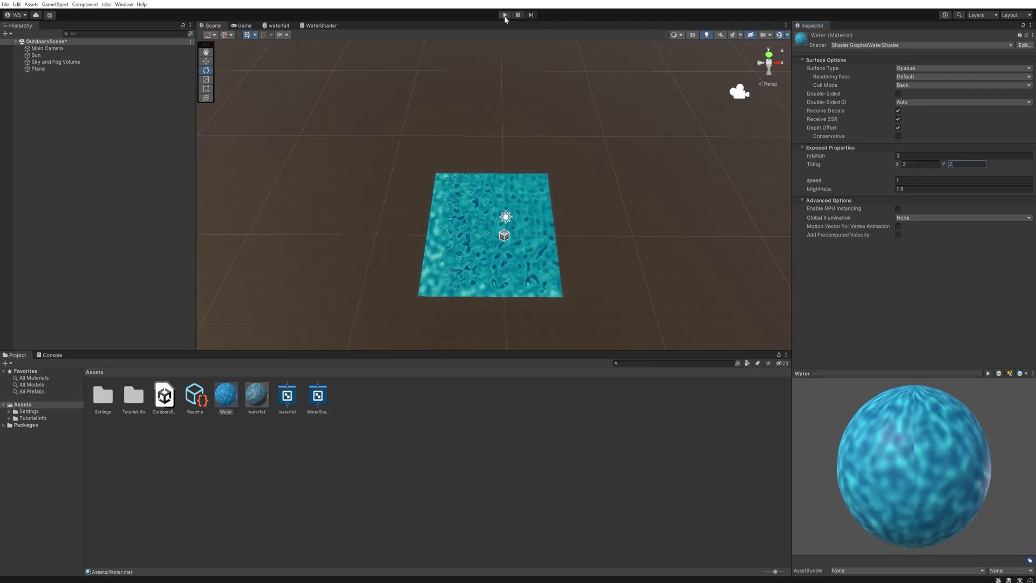
{"action": "key", "text": "ctrl+p"}
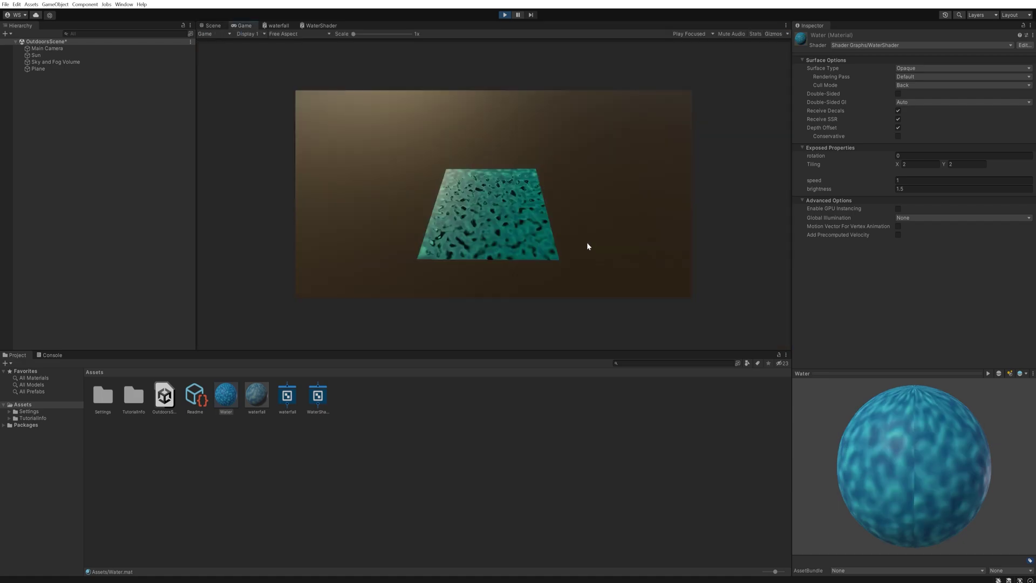
Step: Change the Water material's speed value to 0.7 during play
{"action": "left_click", "coordinate": [919, 180]}
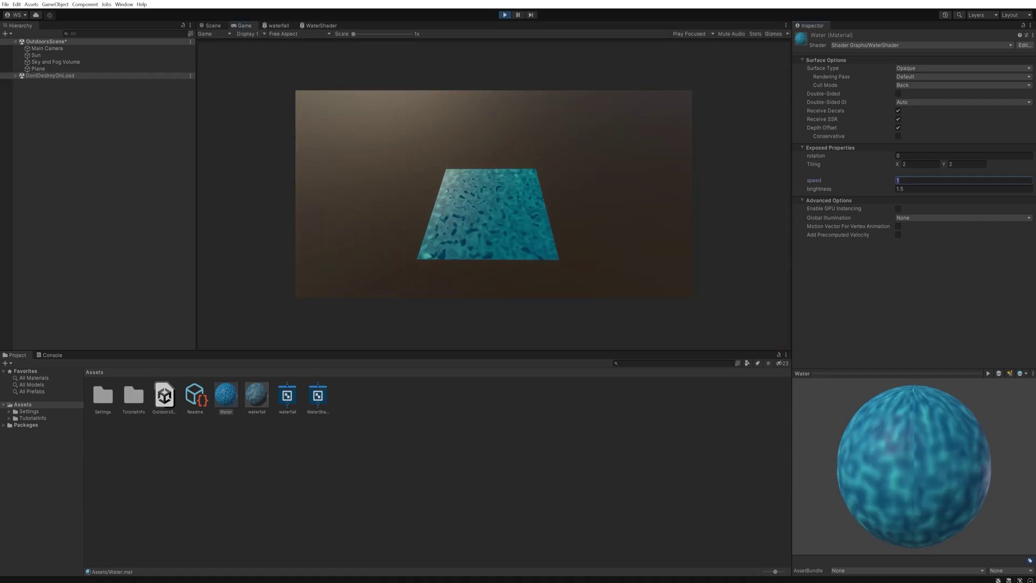
{"action": "type", "text": "0.7"}
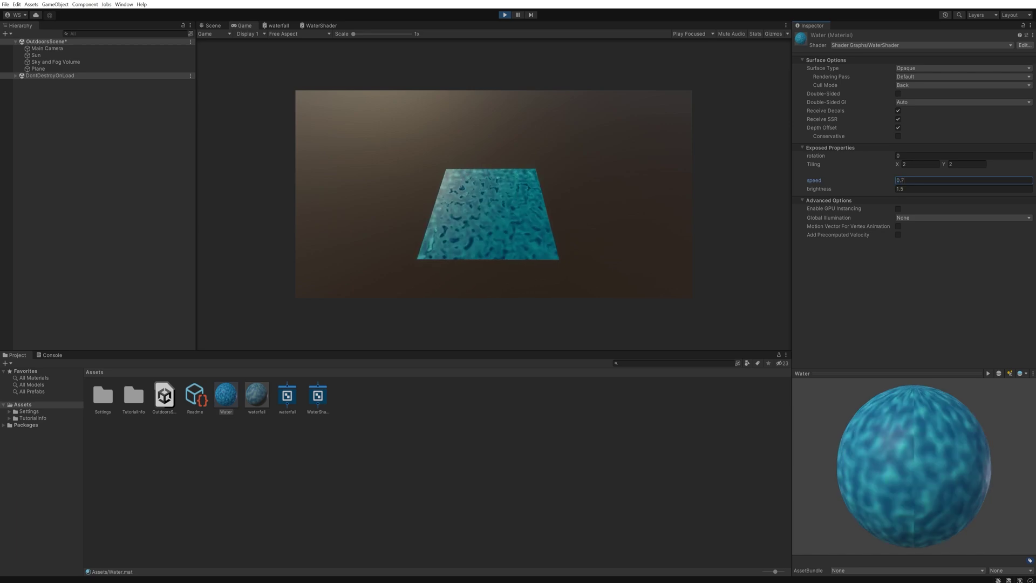
{"action": "key", "text": "Return"}
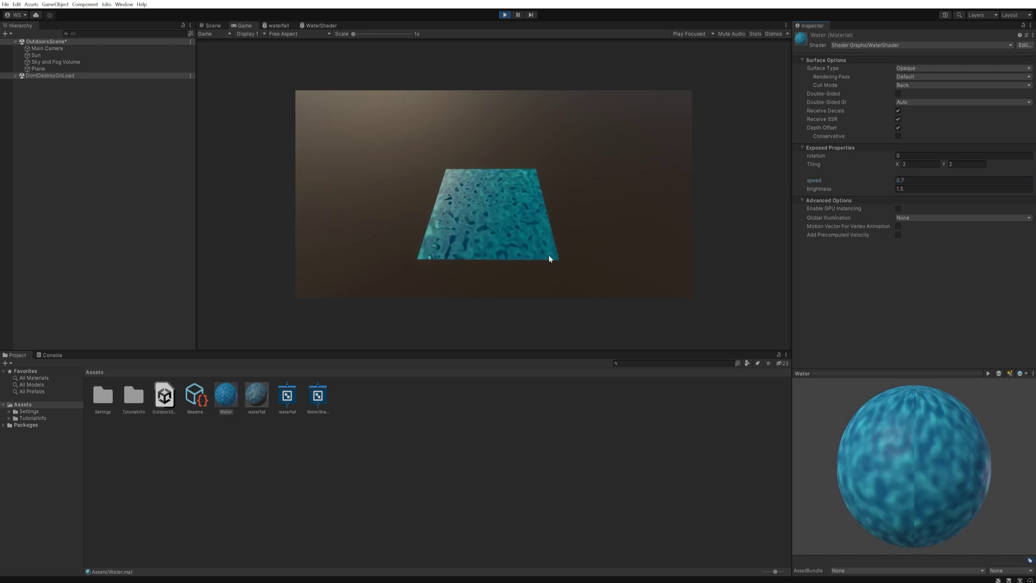